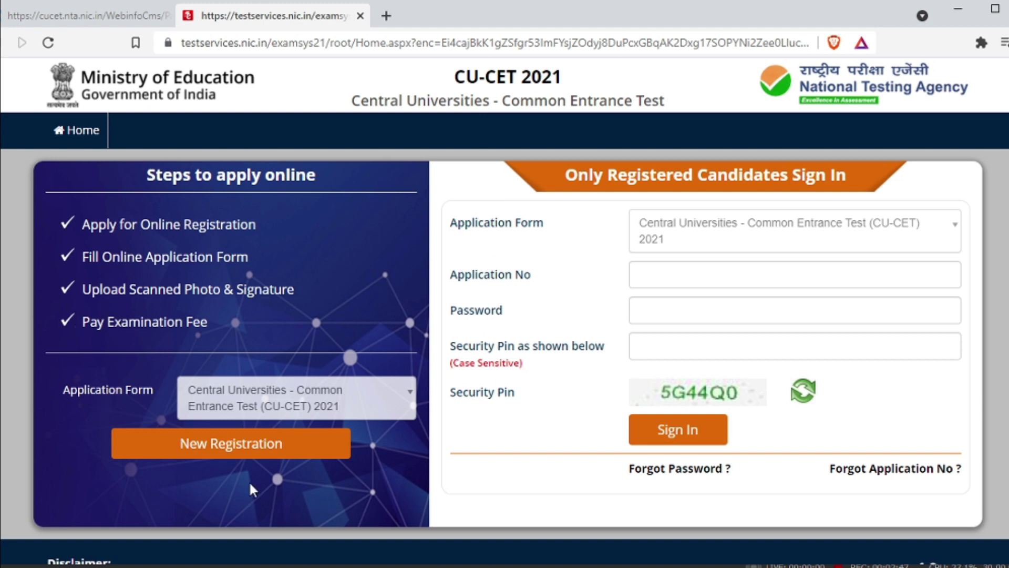
# Open New Registration from the CU-CET 2021 home page to reach the registration instructions.
pyautogui.click(201, 452)
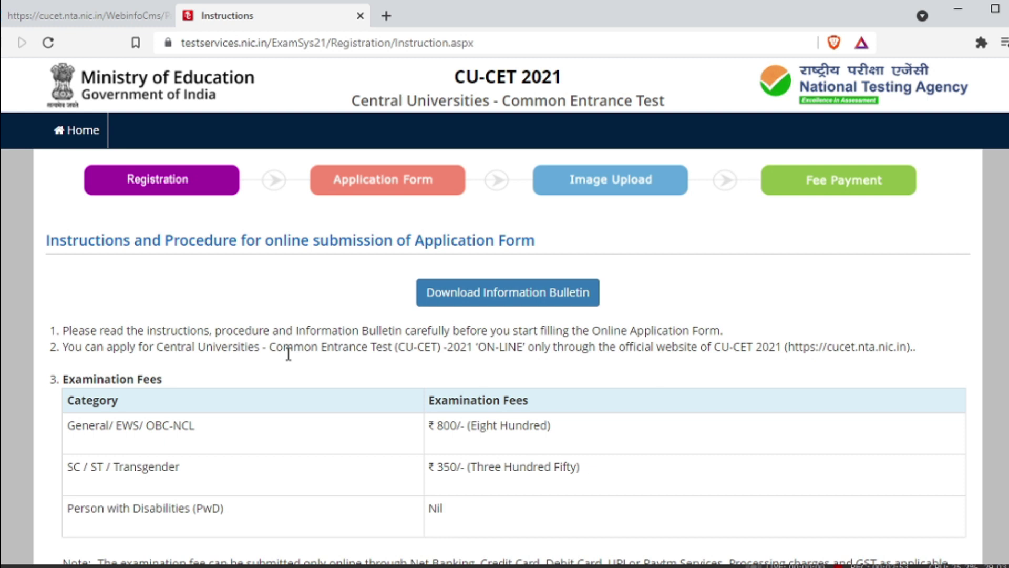
# Tick the declaration at the bottom of the instructions and proceed to the Personal Details form.
pyautogui.scroll(-3, 296, 349)
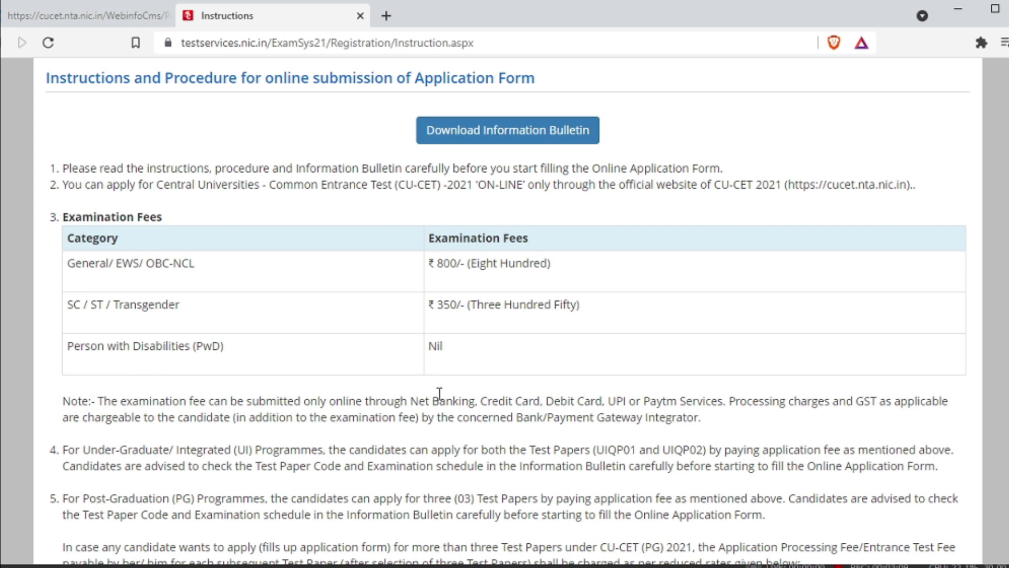
pyautogui.scroll(-10, 447, 372)
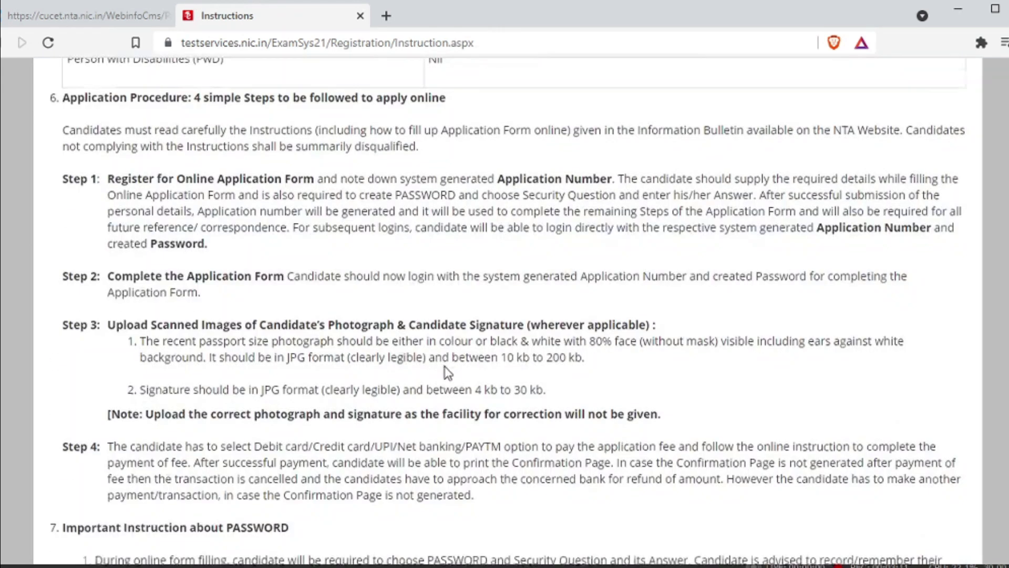
pyautogui.scroll(-4, 448, 372)
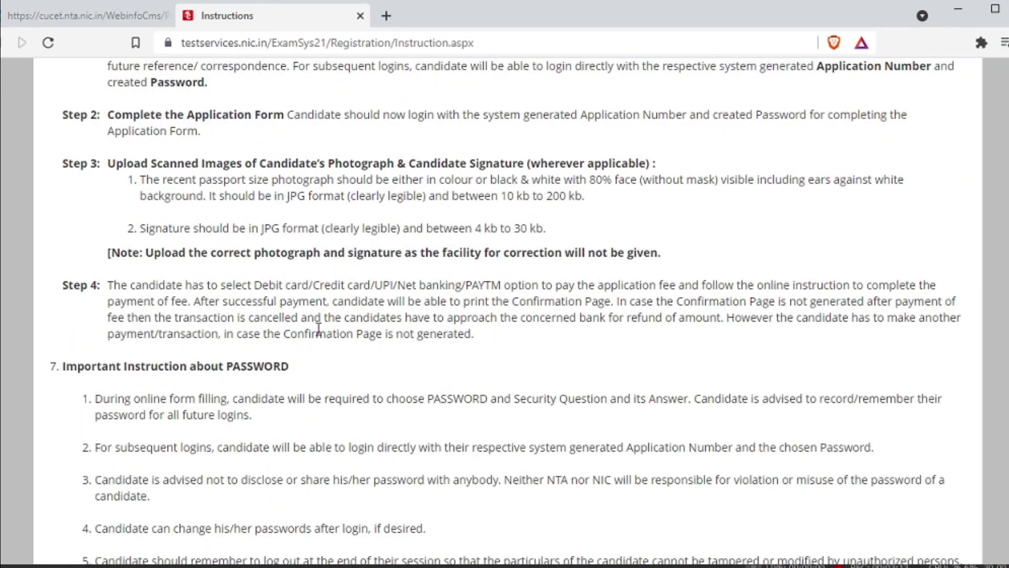
pyautogui.scroll(-10, 335, 330)
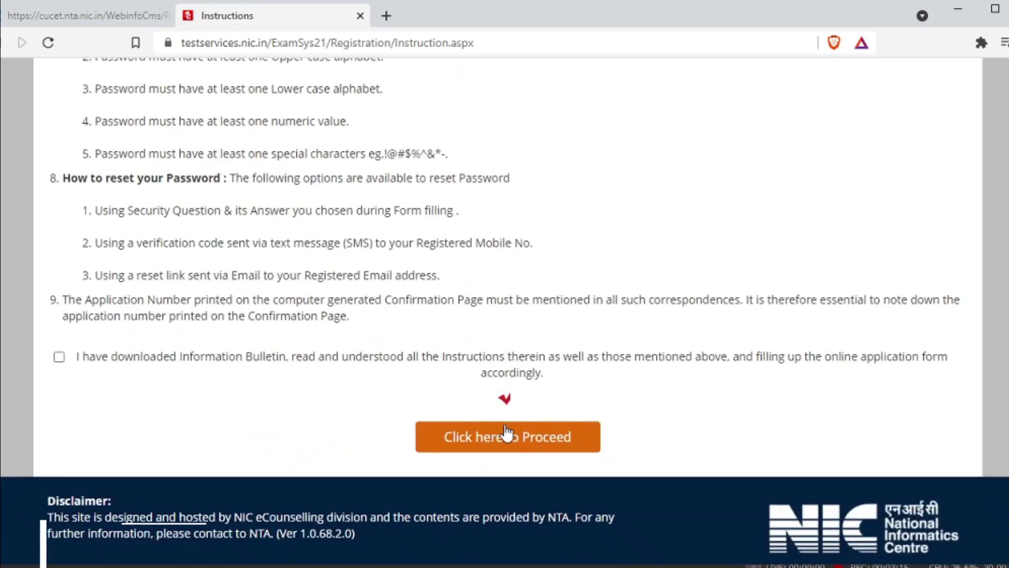
pyautogui.click(59, 358)
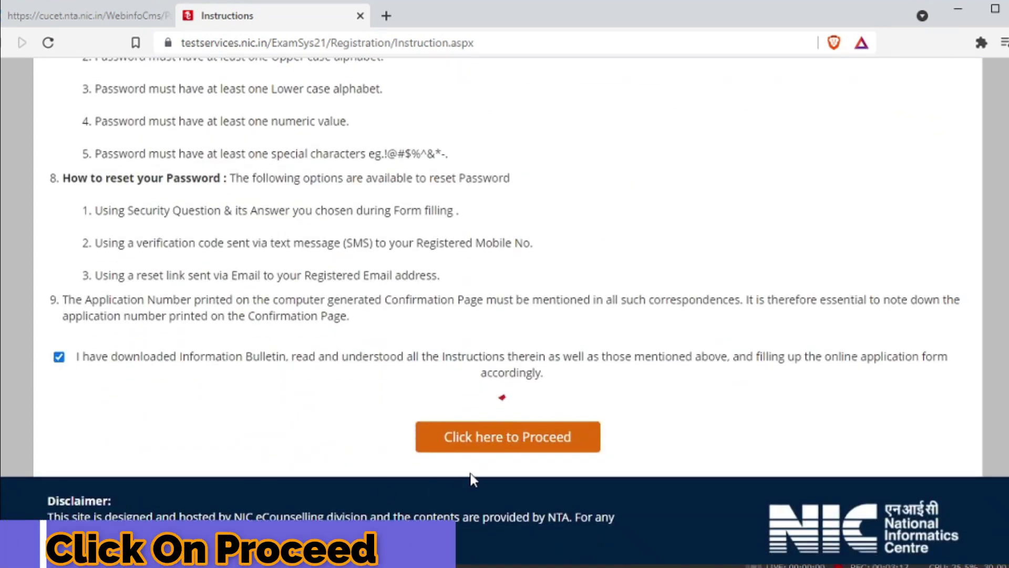
pyautogui.click(490, 448)
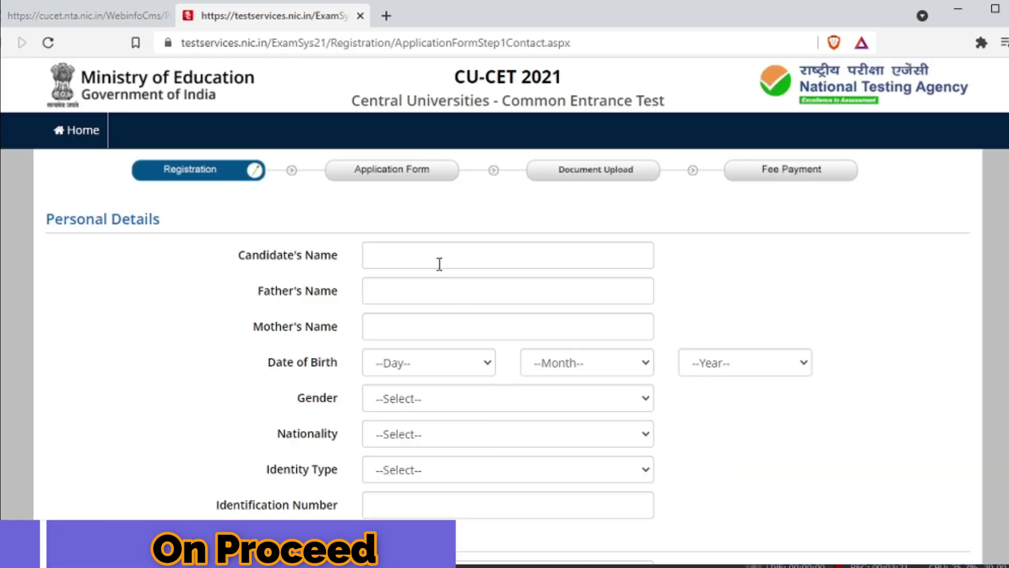
# Enter the candidate's, father's and mother's names in the Personal Details form.
pyautogui.click(440, 263)
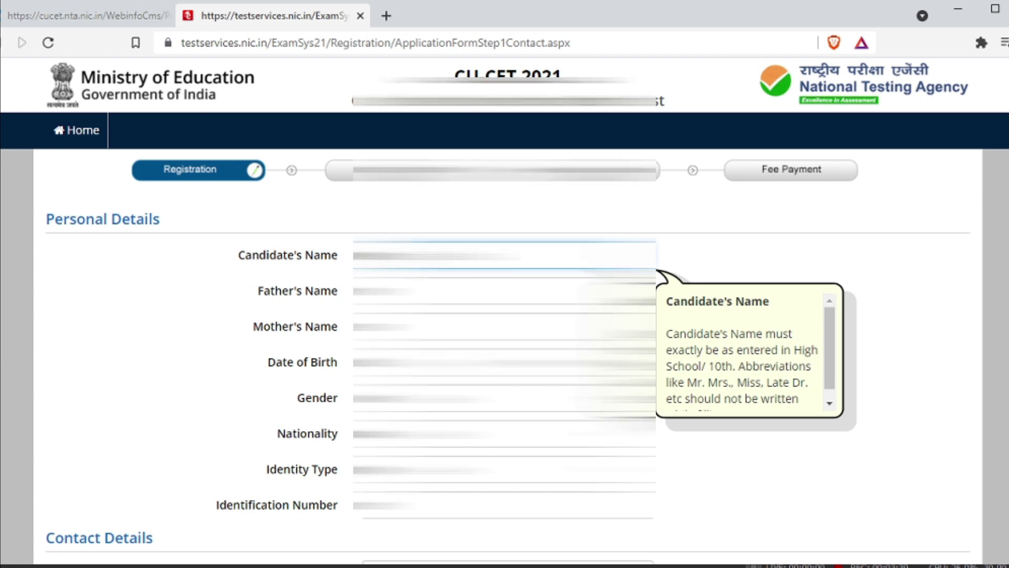
pyautogui.press('Tab')
pyautogui.write('unreadable blurred name')
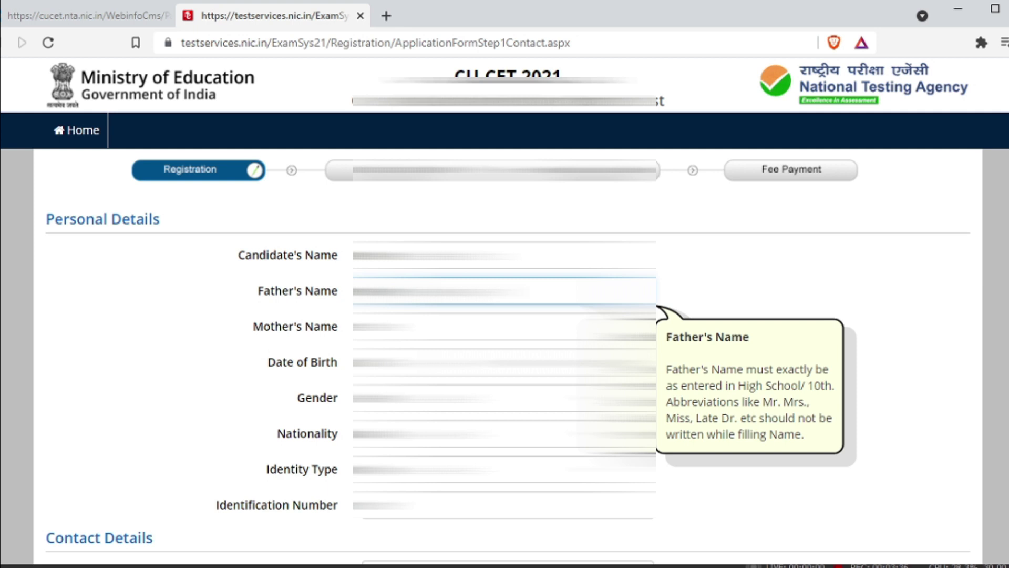
pyautogui.write('ar')
pyautogui.scroll(-2, 505, 315)
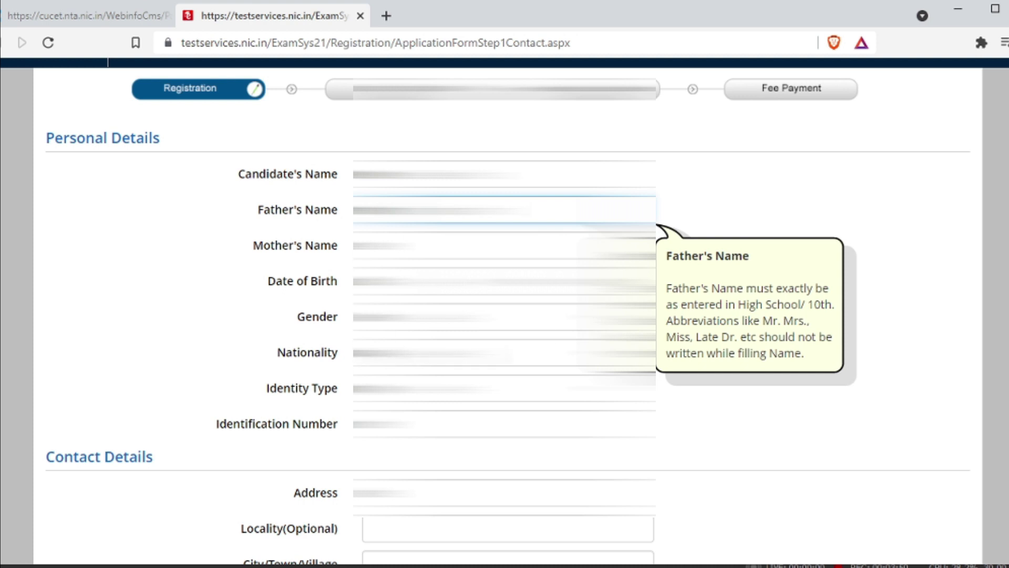
pyautogui.write('ar')
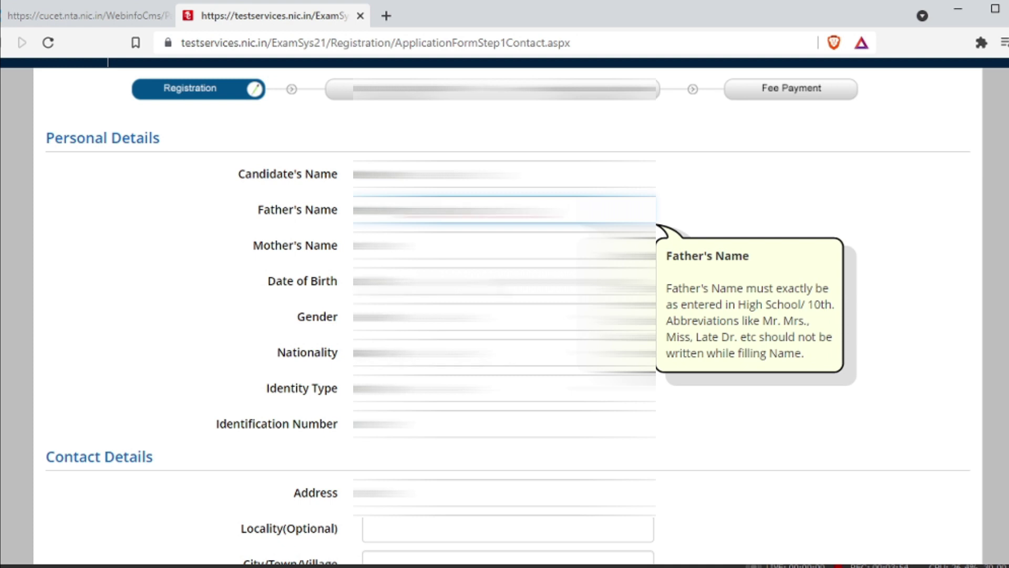
pyautogui.press('Tab')
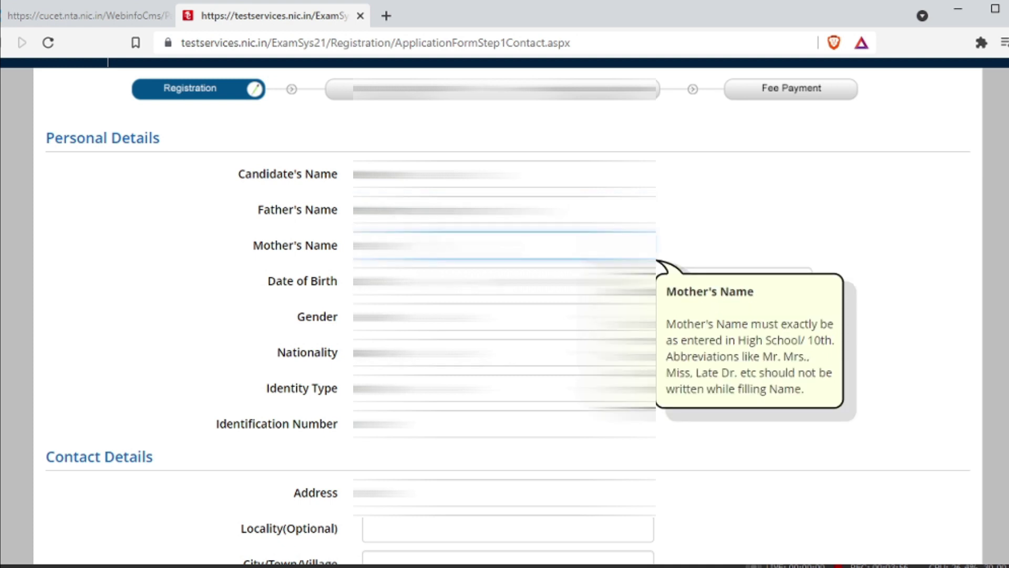
pyautogui.scroll(-2, 304, 318)
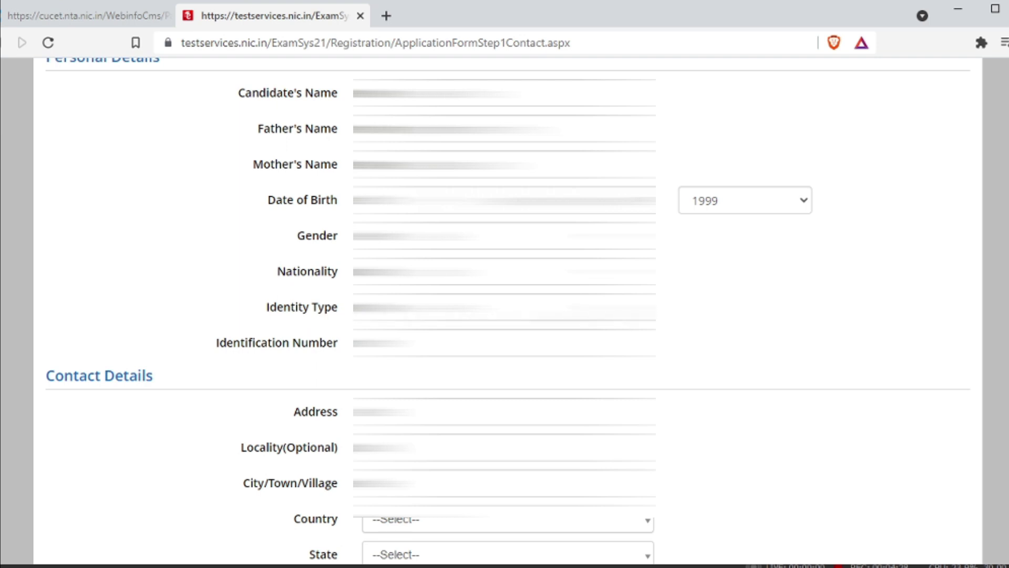
# Set Identity Type to Aadhaar Number and enter its last four digits.
pyautogui.click(505, 307)
pyautogui.press('Down')
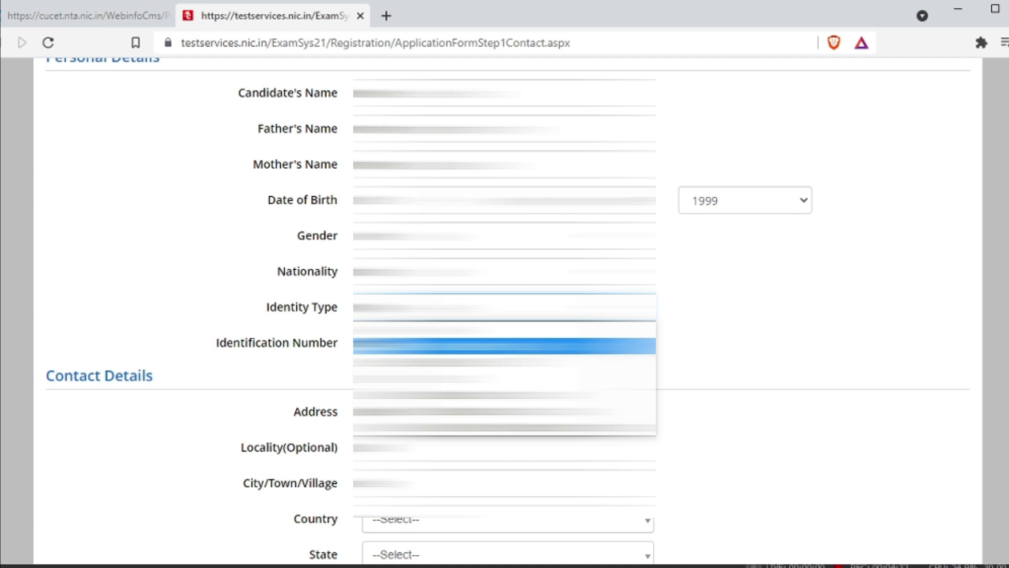
pyautogui.press('Down')
pyautogui.press('Down')
pyautogui.press('Down')
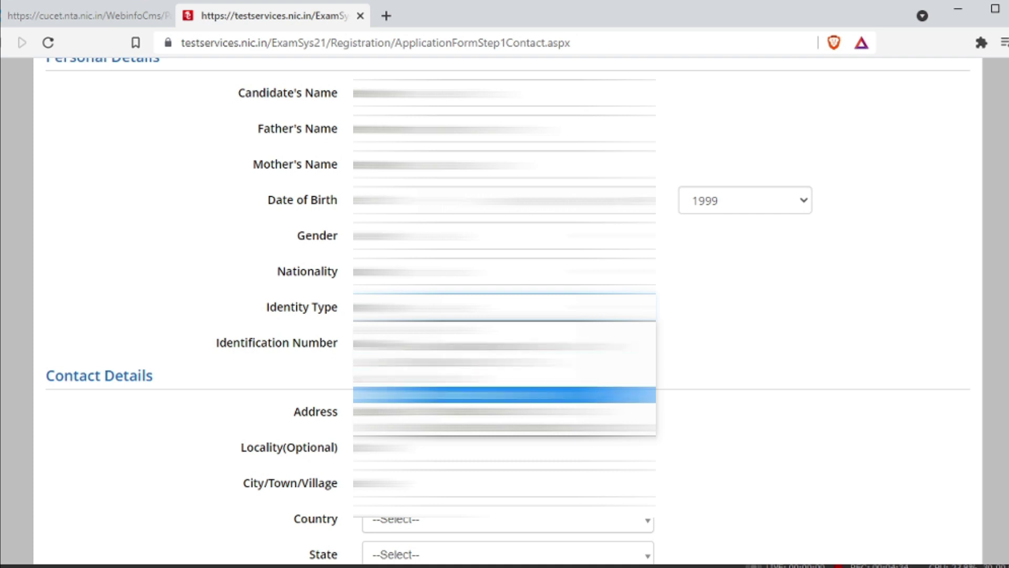
pyautogui.press('Down')
pyautogui.press('Up')
pyautogui.press('Up')
pyautogui.press('Up')
pyautogui.press('Up')
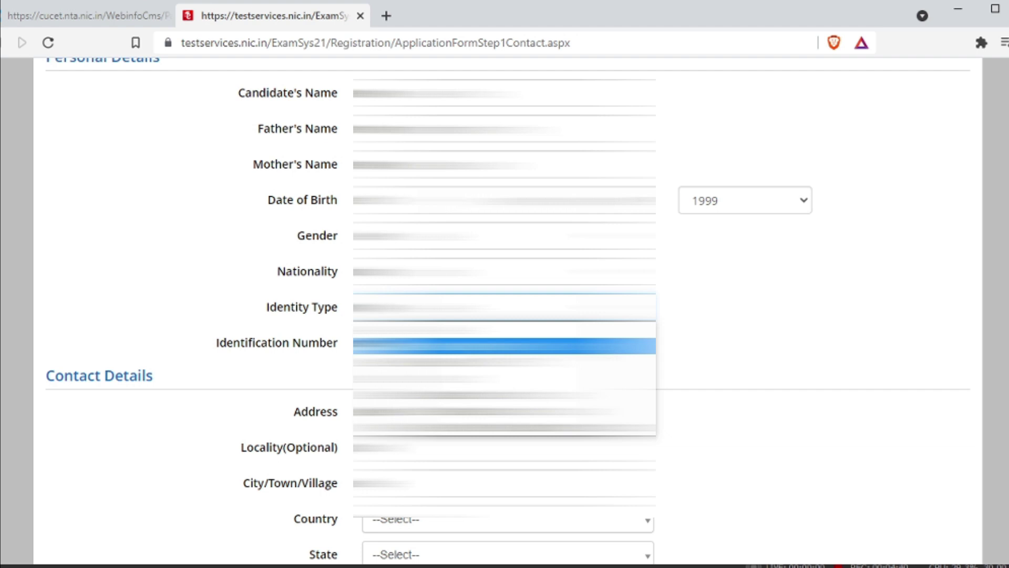
pyautogui.press('Return')
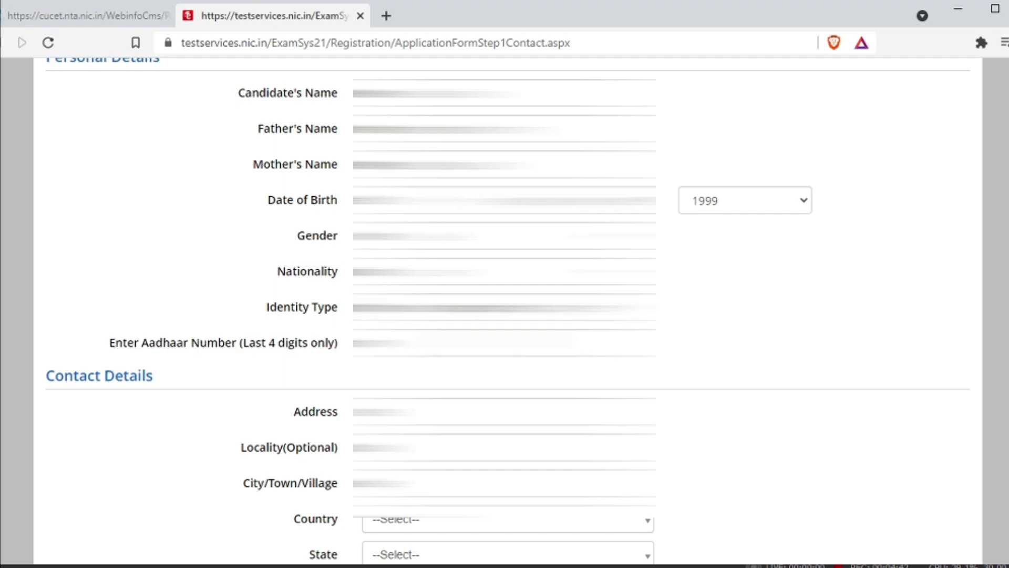
pyautogui.click(368, 343)
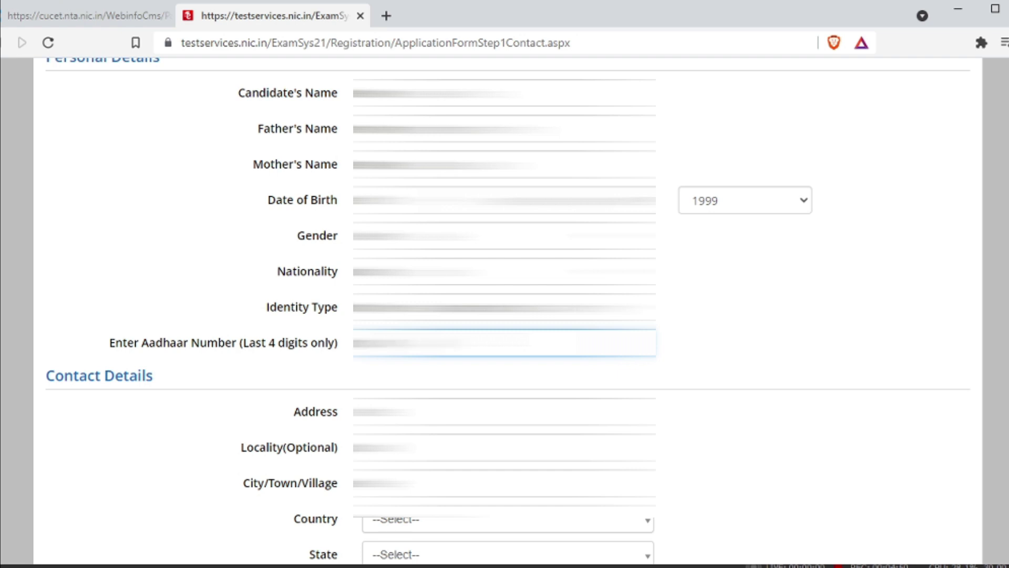
pyautogui.scroll(-5, 505, 310)
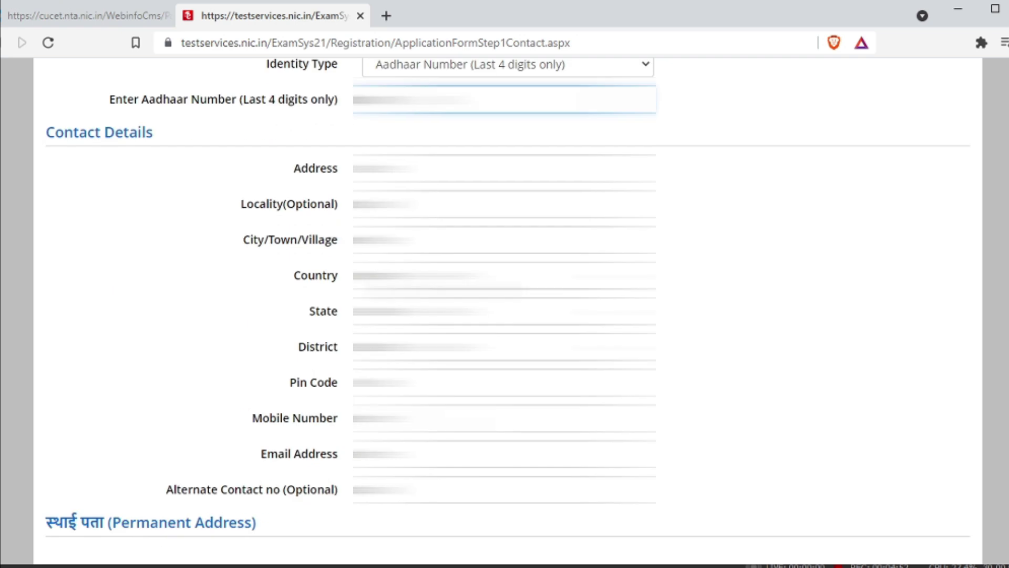
# Autofill the saved contact details and set the State to JAMMU AND KASHMIR.
pyautogui.click(504, 168)
pyautogui.press('Down')
pyautogui.press('Down')
pyautogui.press('Return')
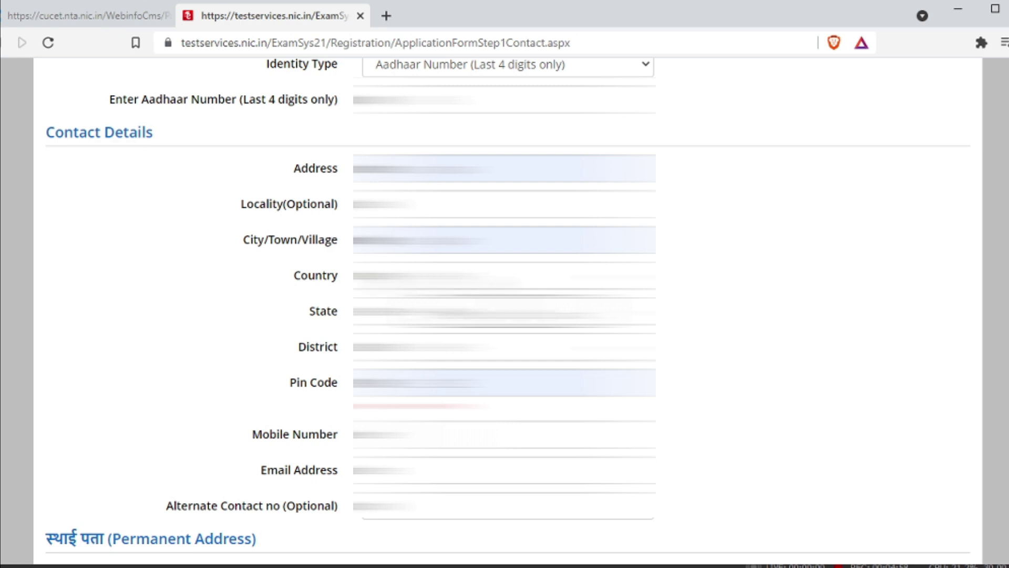
pyautogui.hotkey('alt', 'Down')
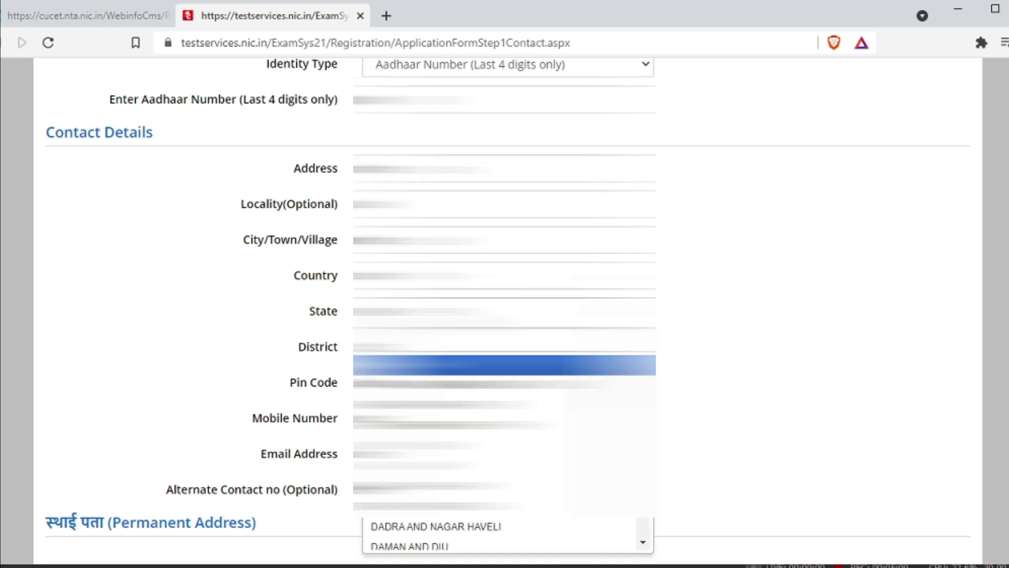
pyautogui.press('Down')
pyautogui.press('Down')
pyautogui.press('Down')
pyautogui.press('Down')
pyautogui.press('Down')
pyautogui.press('Down')
pyautogui.press('Up')
pyautogui.press('Up')
pyautogui.press('Up')
pyautogui.press('Up')
pyautogui.press('Up')
pyautogui.press('Return')
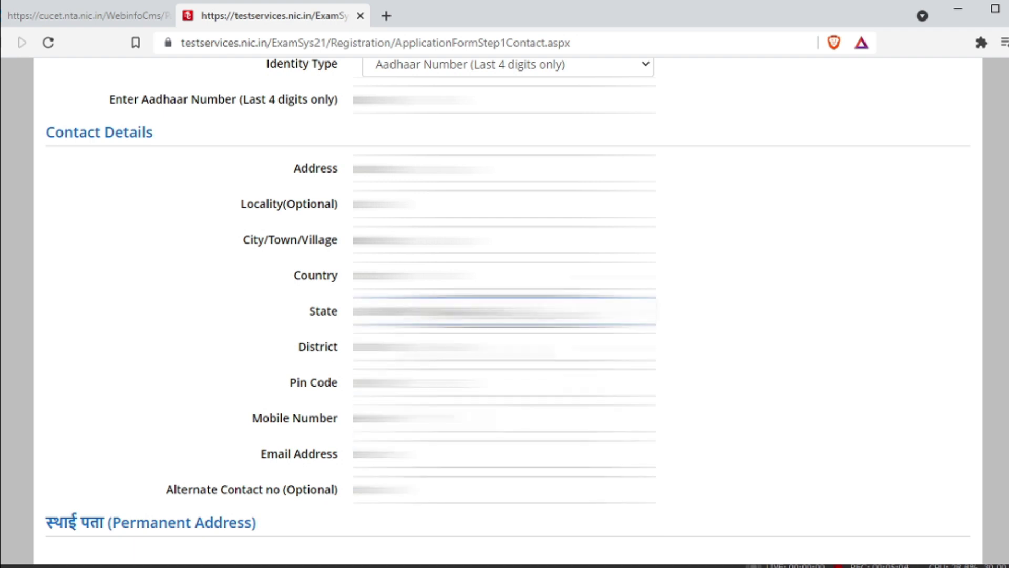
pyautogui.press('Tab')
pyautogui.press('Tab')
pyautogui.press('Tab')
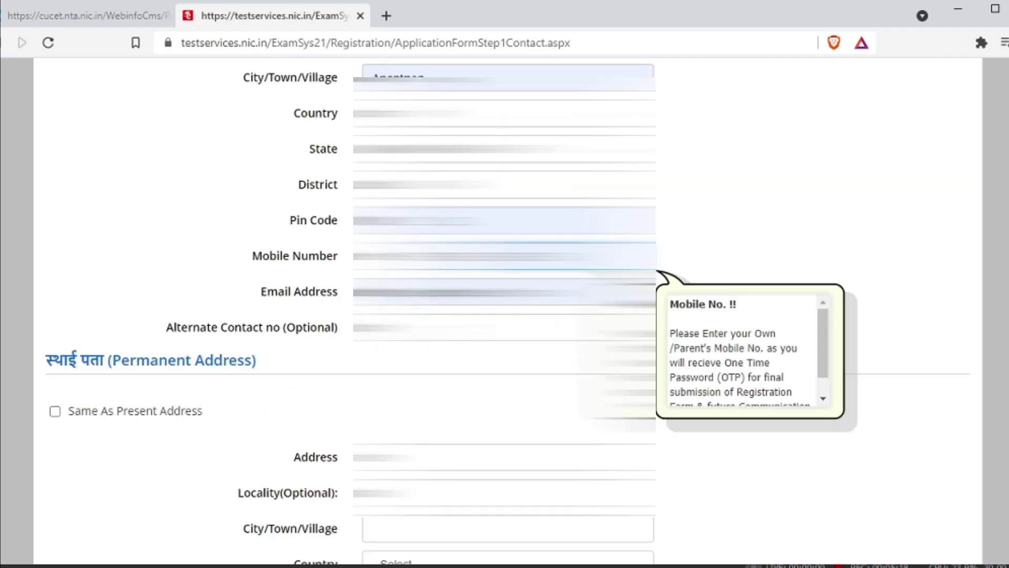
# Make the permanent address Same As Present Address.
pyautogui.scroll(-3, 113, 270)
pyautogui.click(56, 250)
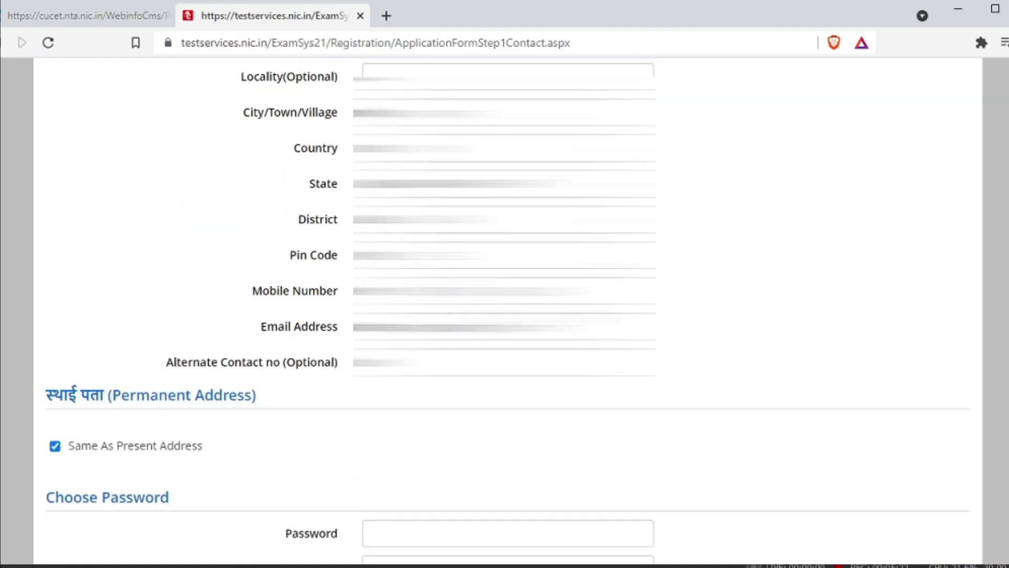
pyautogui.scroll(-3, 76, 379)
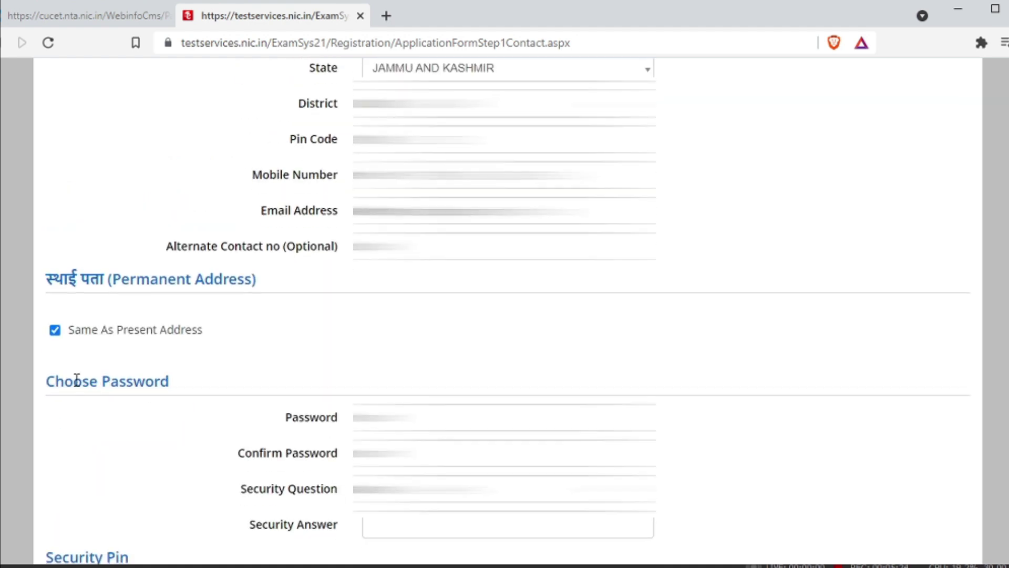
pyautogui.scroll(-2, 210, 367)
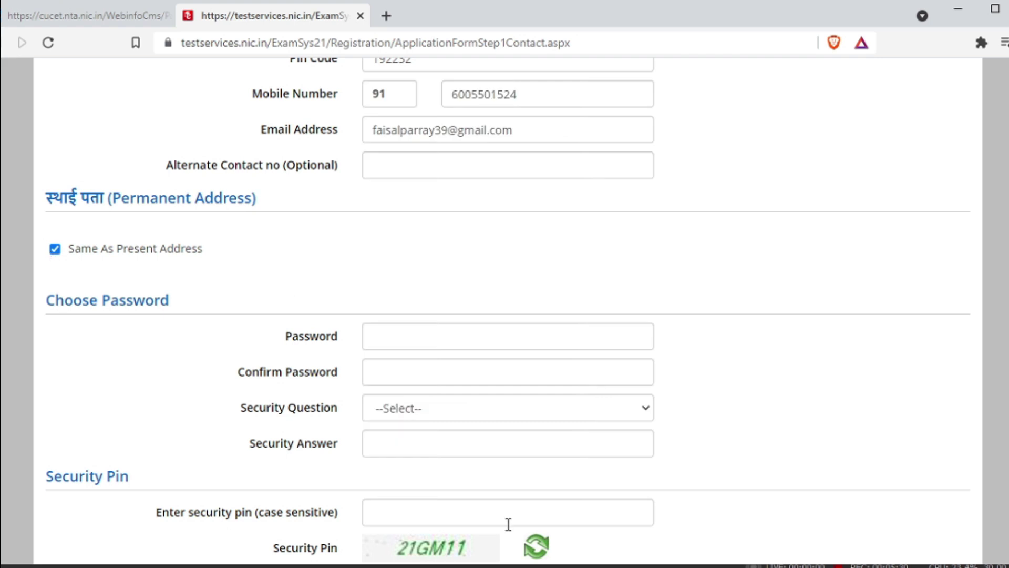
pyautogui.scroll(-2, 351, 302)
# Enter the account password and confirm it.
pyautogui.click(405, 261)
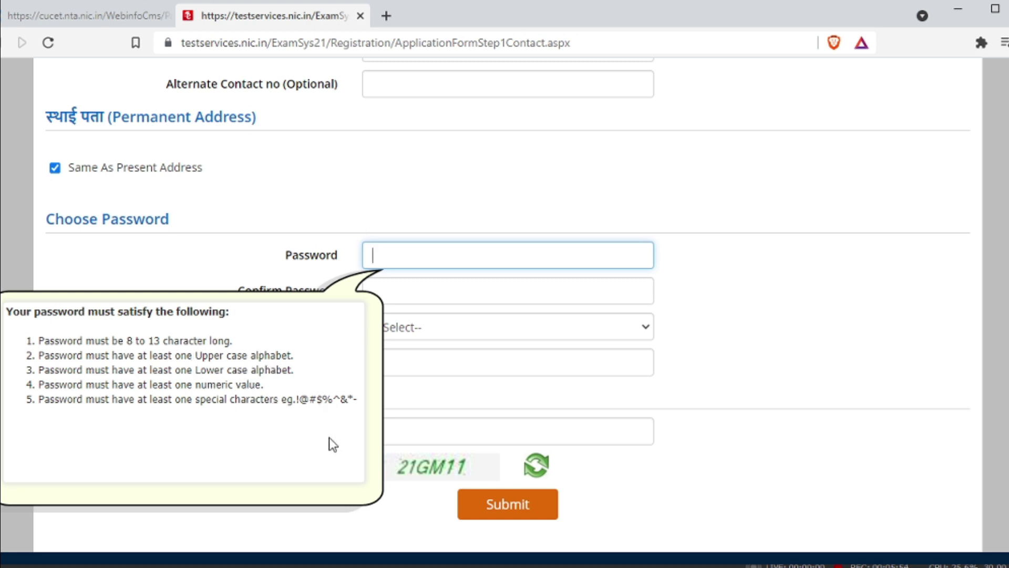
pyautogui.press('BackSpace')
pyautogui.click(483, 281)
pyautogui.write('aaa')
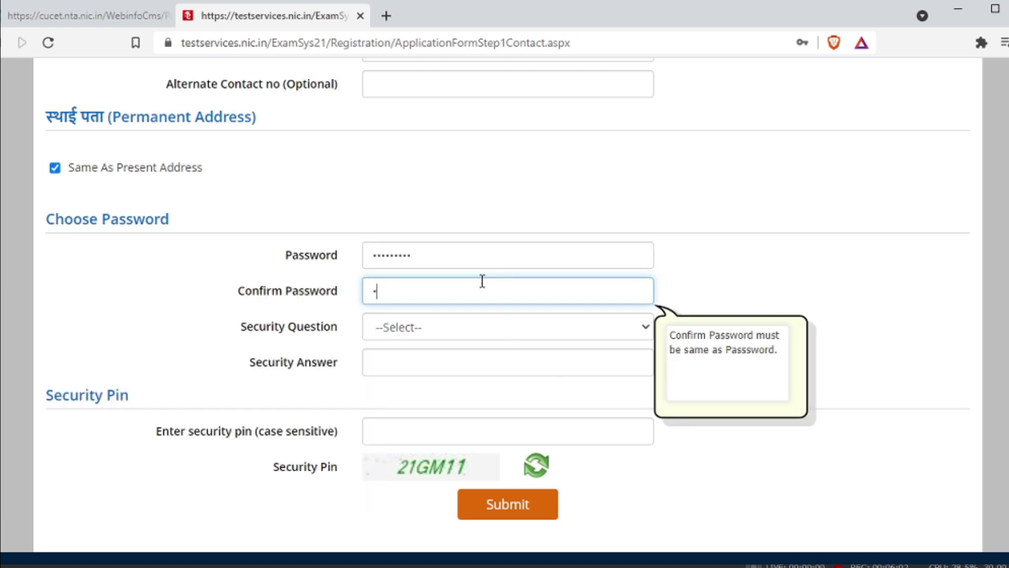
pyautogui.write('aaaaaaa')
# Choose the favourite-book security question, enter its answer and the security pin, then submit.
pyautogui.click(506, 332)
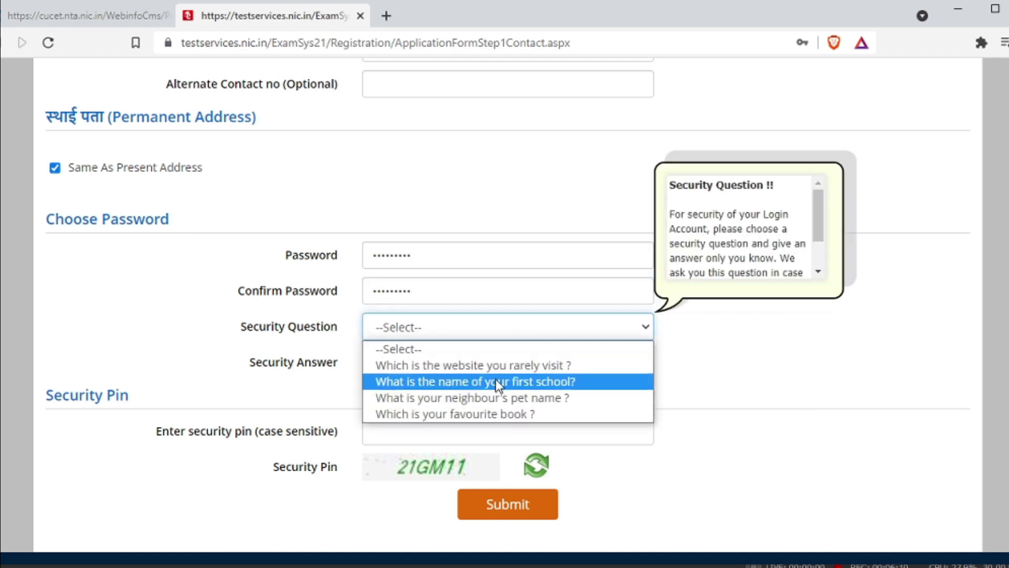
pyautogui.click(492, 415)
pyautogui.click(457, 371)
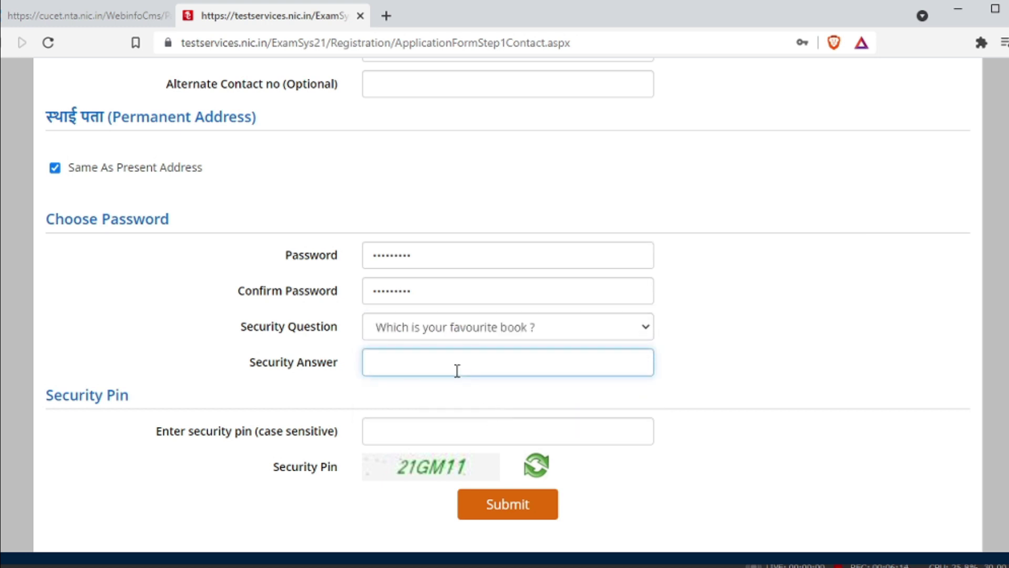
pyautogui.write('•••••••••••')
pyautogui.scroll(-2, 457, 371)
pyautogui.click(455, 361)
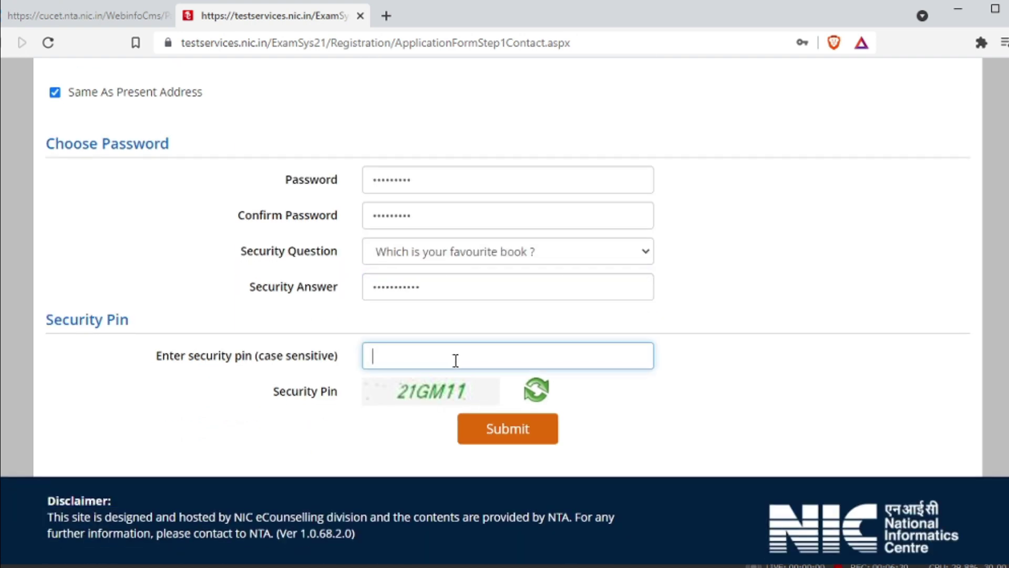
pyautogui.write('21GM11')
pyautogui.click(533, 429)
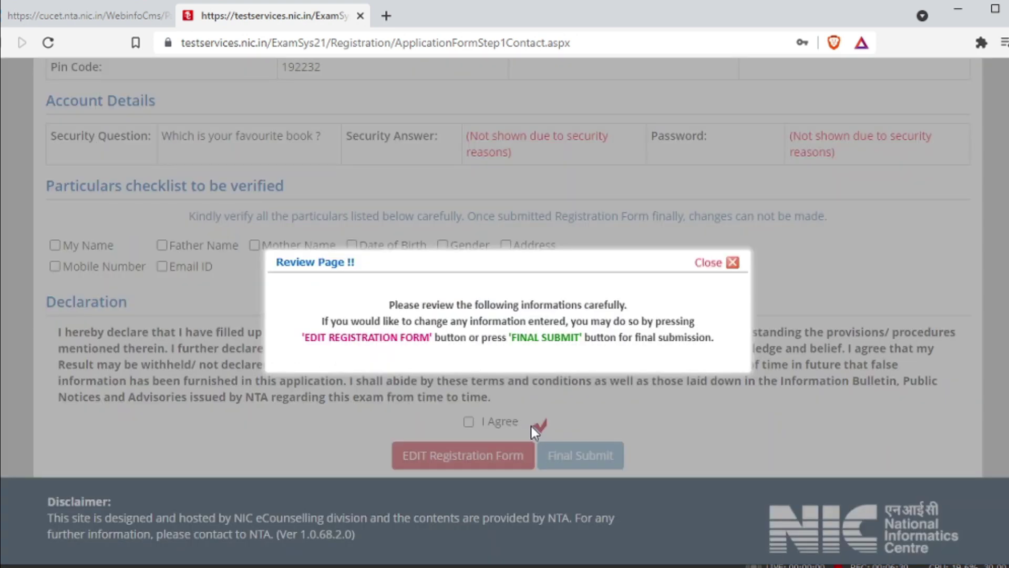
# Close the Review Page notice and dismiss the warning about unverified particulars.
pyautogui.click(531, 426)
pyautogui.scroll(10, 228, 269)
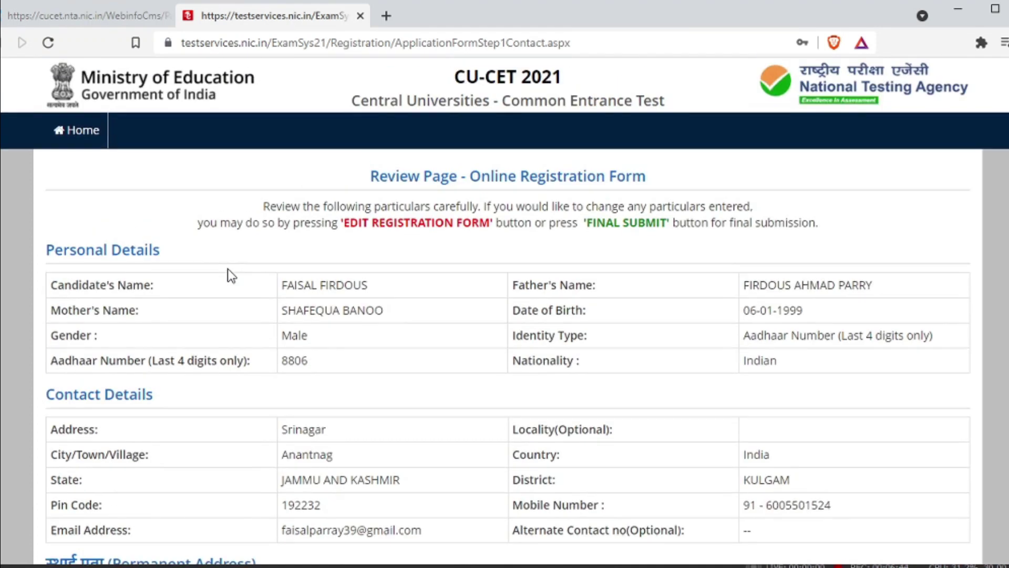
pyautogui.scroll(-8, 348, 270)
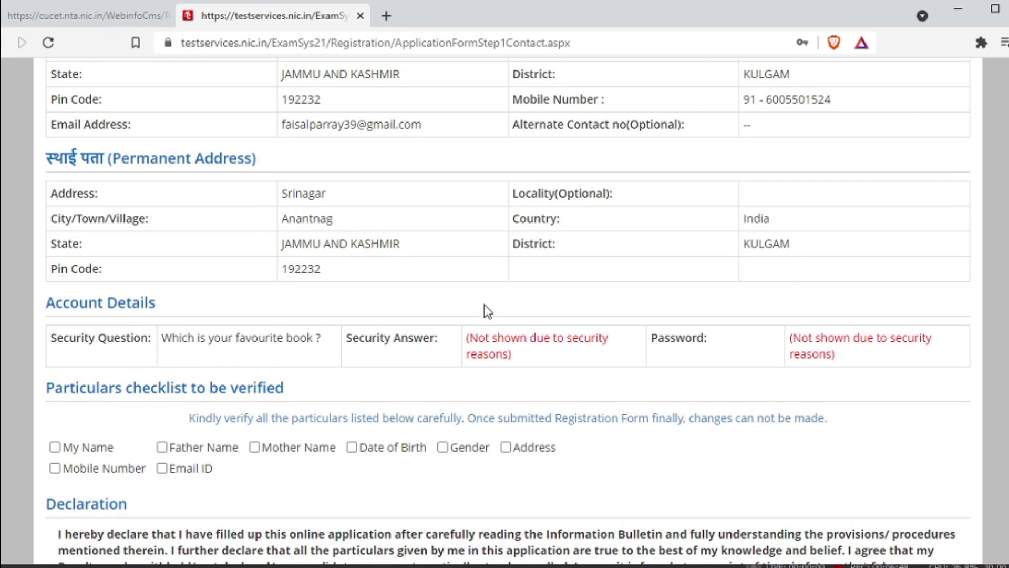
pyautogui.scroll(-4, 494, 347)
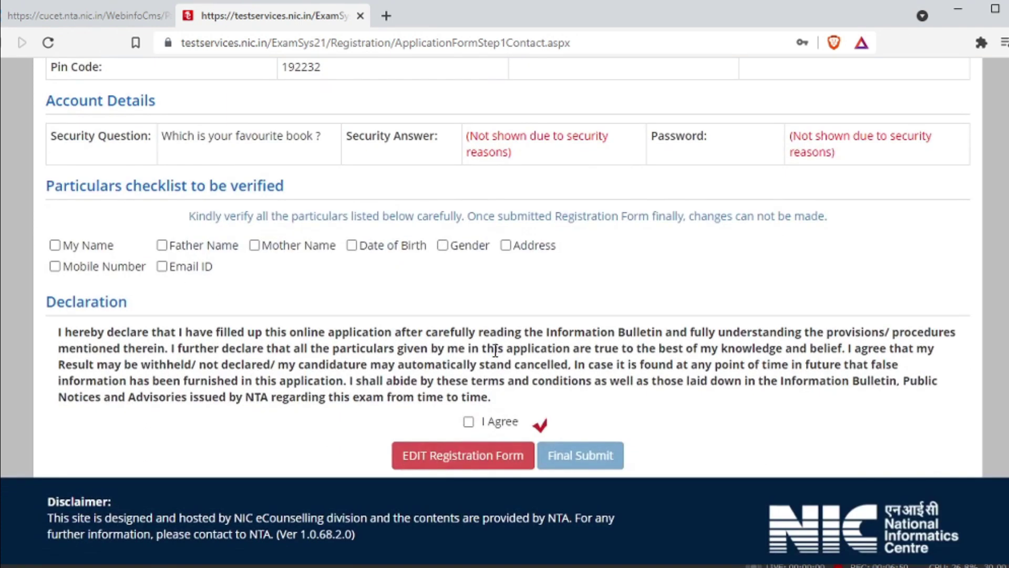
pyautogui.click(469, 421)
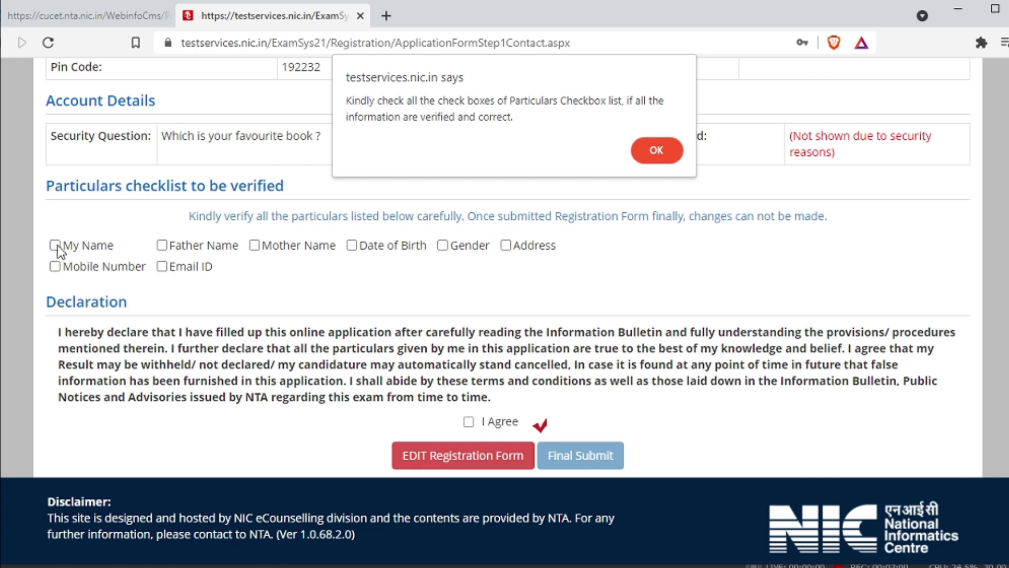
pyautogui.click(651, 156)
# Mark all eight particulars verified: names, date of birth, gender, address, mobile and email.
pyautogui.click(55, 245)
pyautogui.click(162, 246)
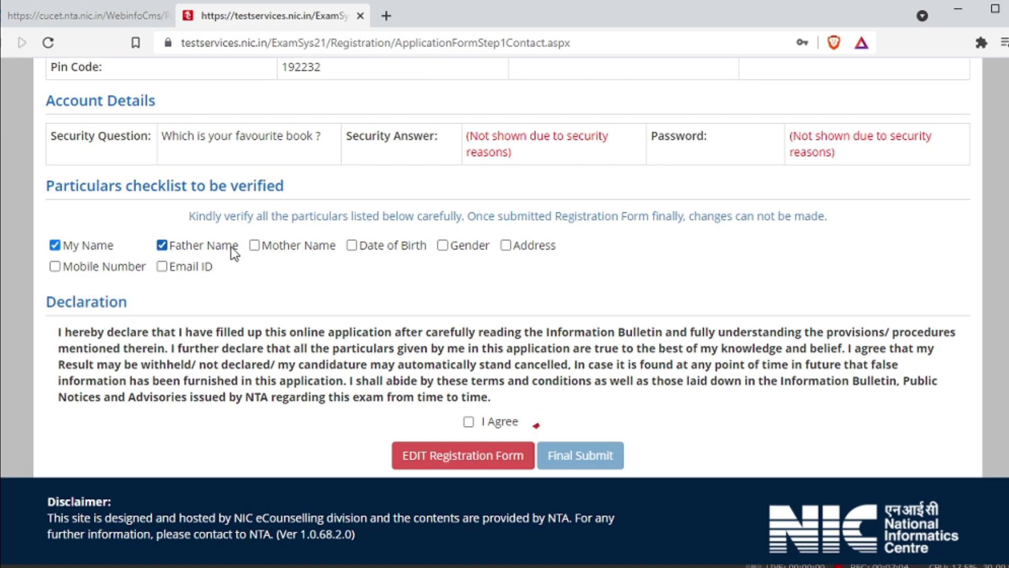
pyautogui.click(254, 246)
pyautogui.click(351, 245)
pyautogui.click(443, 245)
pyautogui.click(506, 245)
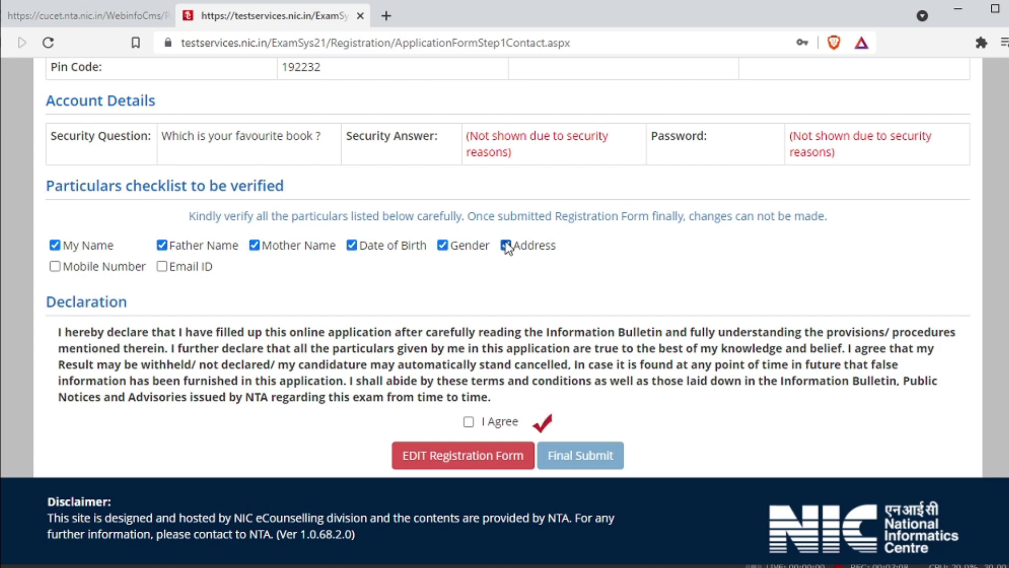
pyautogui.click(54, 267)
pyautogui.click(164, 268)
# Tick the I Agree declaration and choose Final Submit.
pyautogui.scroll(7, 360, 315)
pyautogui.scroll(-5, 407, 380)
pyautogui.scroll(-3, 402, 418)
pyautogui.click(469, 423)
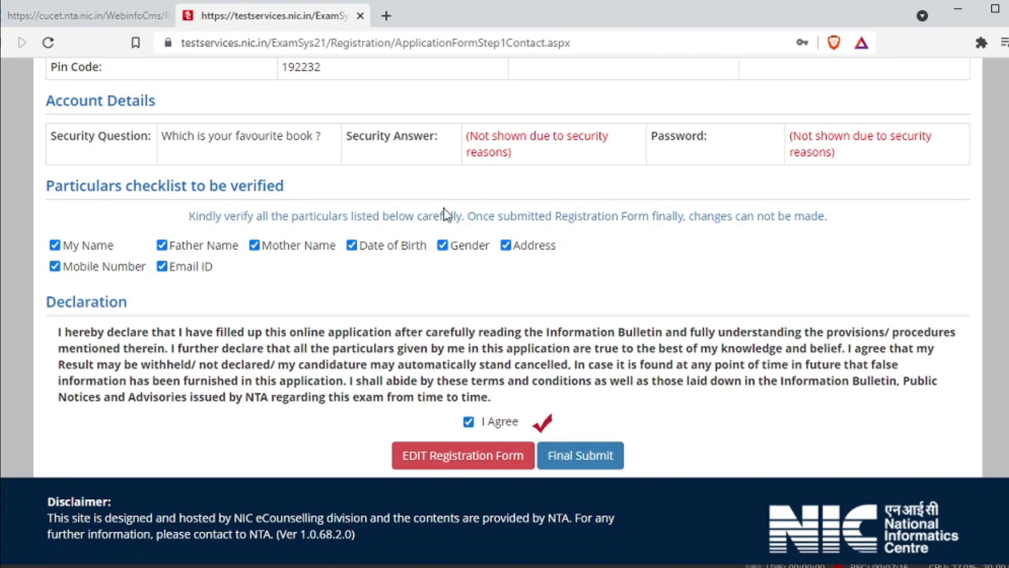
pyautogui.scroll(10, 444, 207)
pyautogui.scroll(-5, 443, 210)
pyautogui.scroll(1, 444, 210)
pyautogui.scroll(-1, 444, 210)
pyautogui.scroll(5, 443, 207)
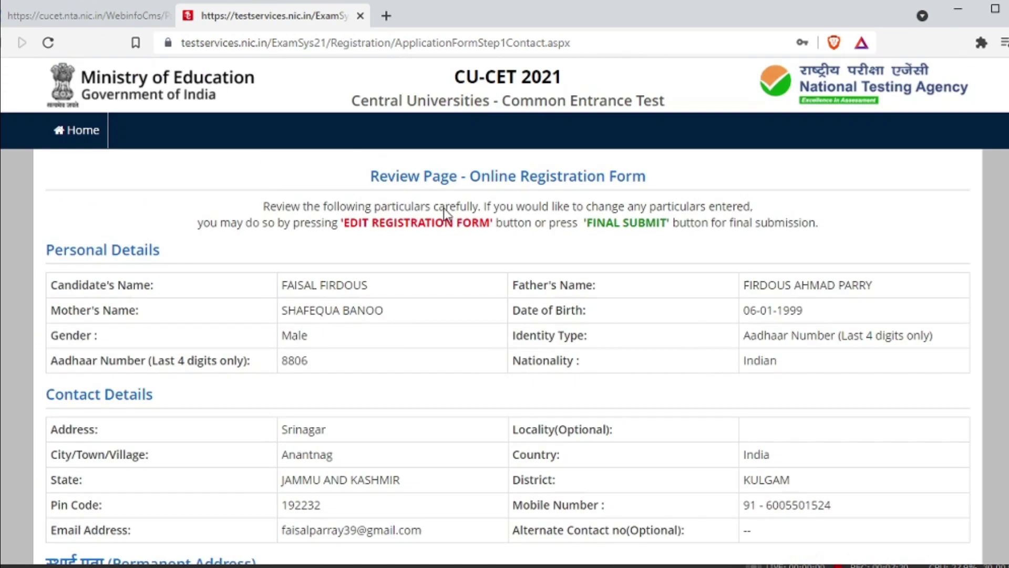
pyautogui.scroll(-10, 443, 208)
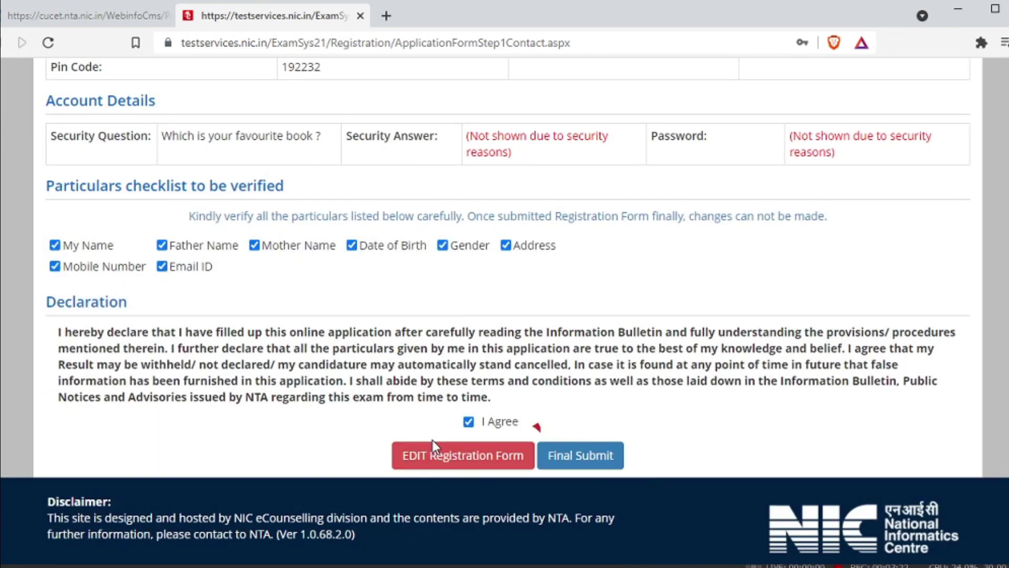
pyautogui.click(583, 462)
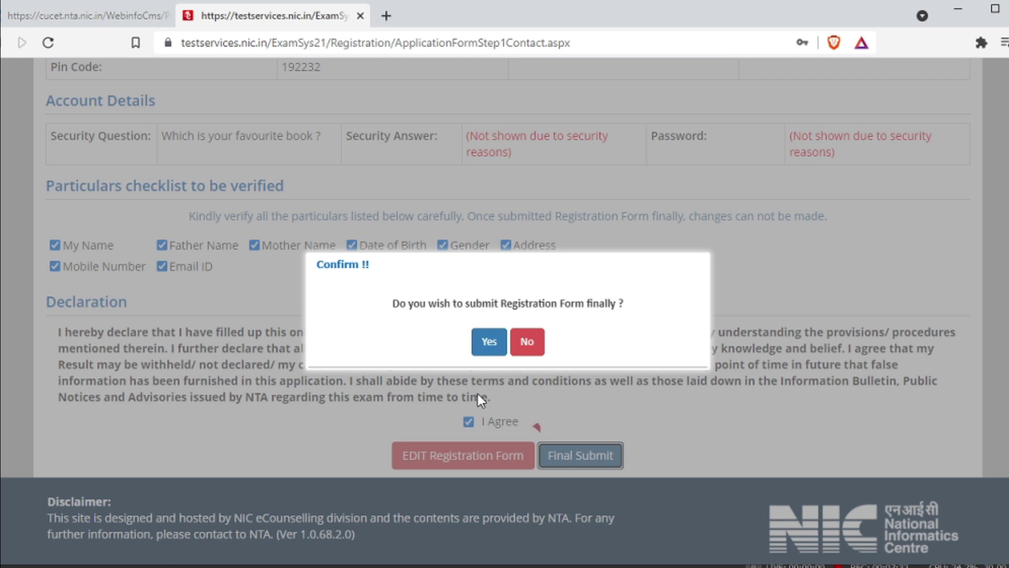
# Confirm final submission with Yes, decline saving the password, and review the Candidate Home Page.
pyautogui.click(488, 343)
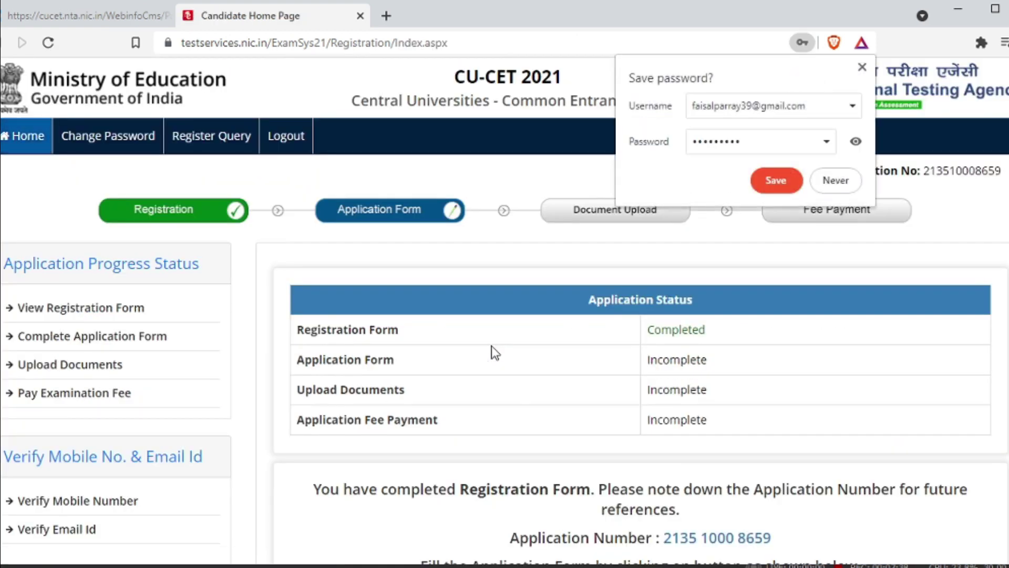
pyautogui.click(776, 180)
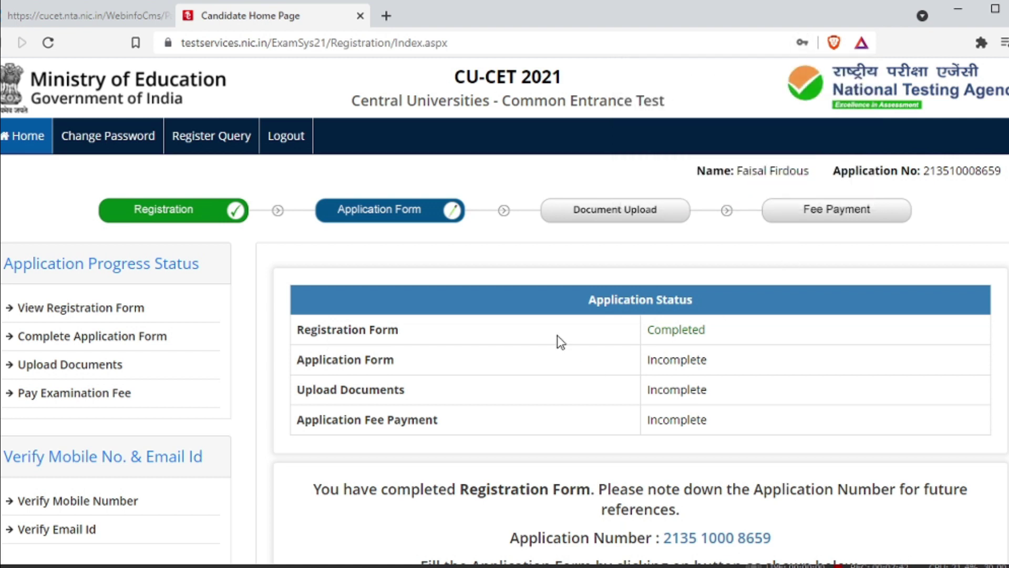
pyautogui.scroll(-3, 557, 335)
pyautogui.scroll(2, 558, 335)
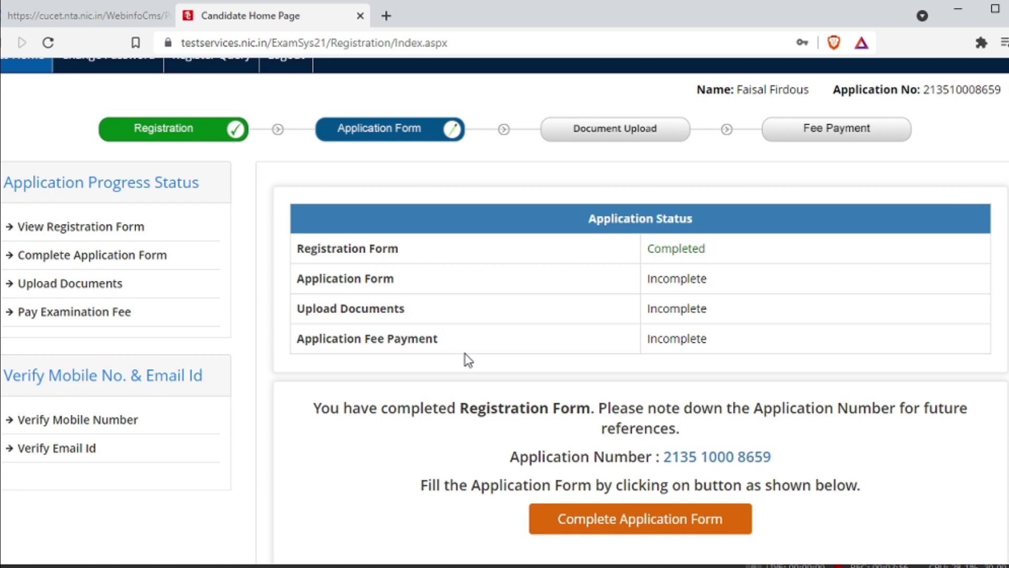
pyautogui.scroll(-2, 465, 358)
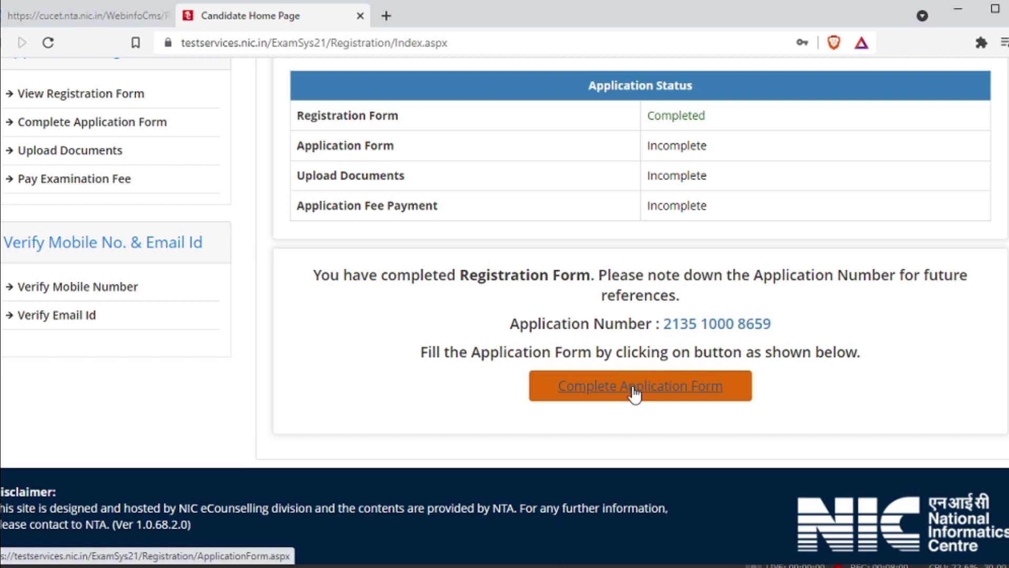
pyautogui.scroll(3, 468, 322)
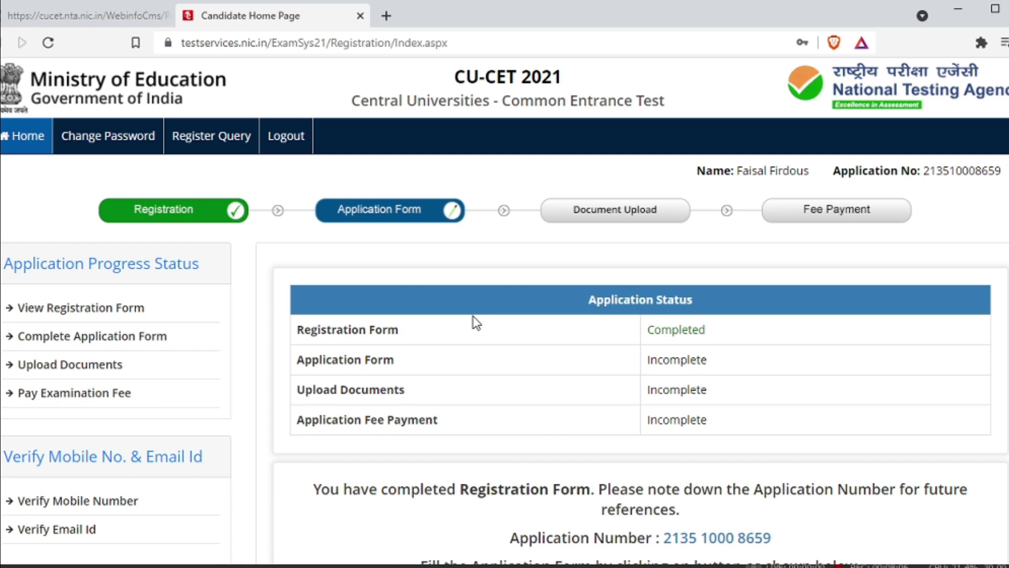
pyautogui.scroll(-3, 473, 316)
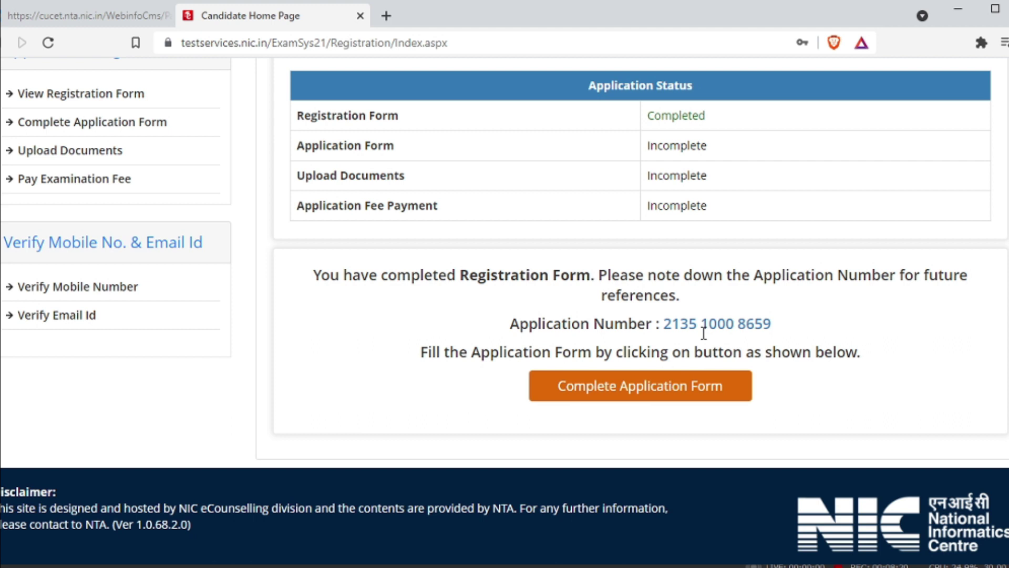
# Open the application form and set State Domicile to JAMMU AND KASHMIR and Category to General.
pyautogui.click(666, 398)
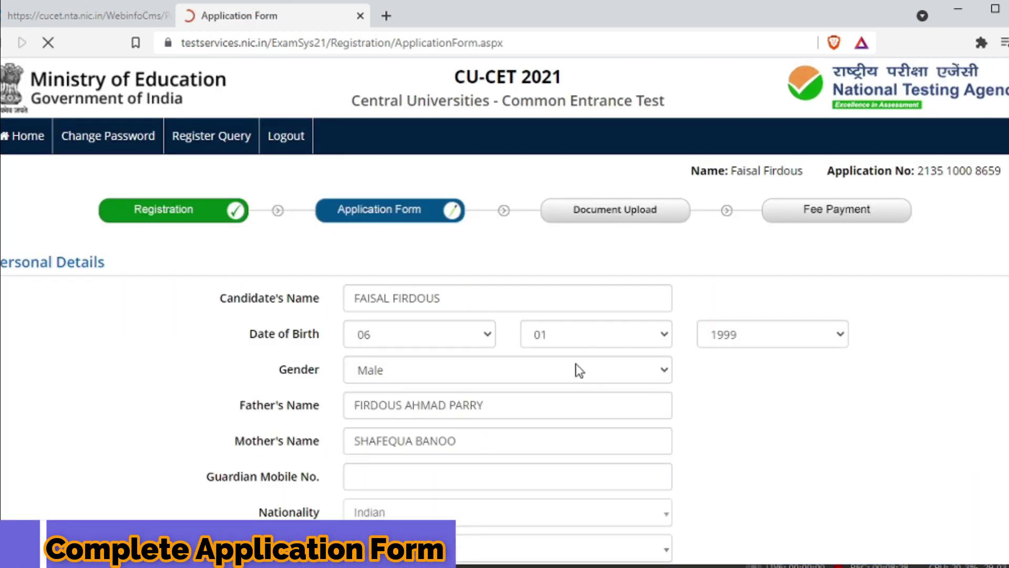
pyautogui.scroll(-5, 547, 367)
pyautogui.scroll(-1, 544, 363)
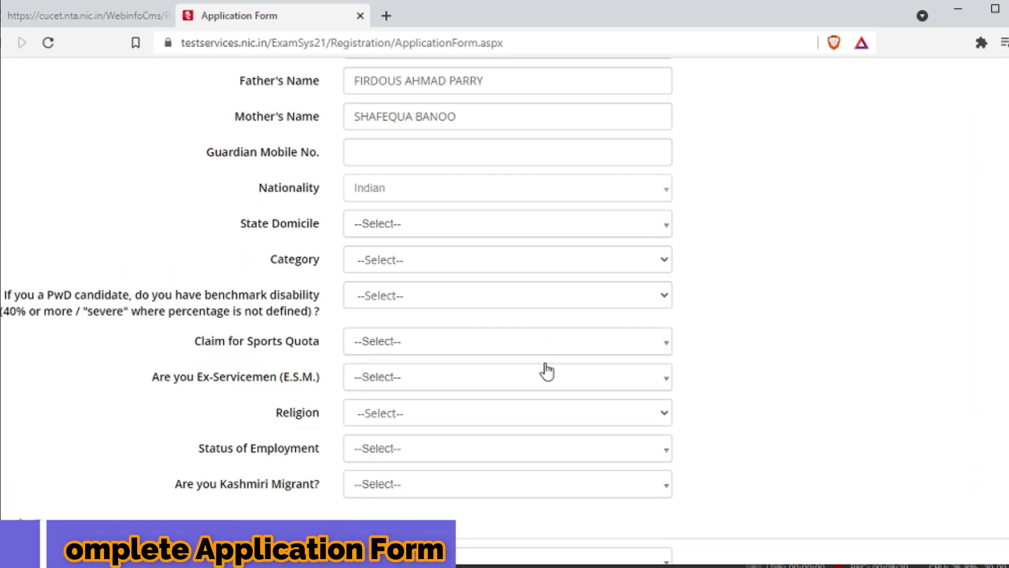
pyautogui.scroll(-1, 546, 348)
pyautogui.scroll(1, 545, 349)
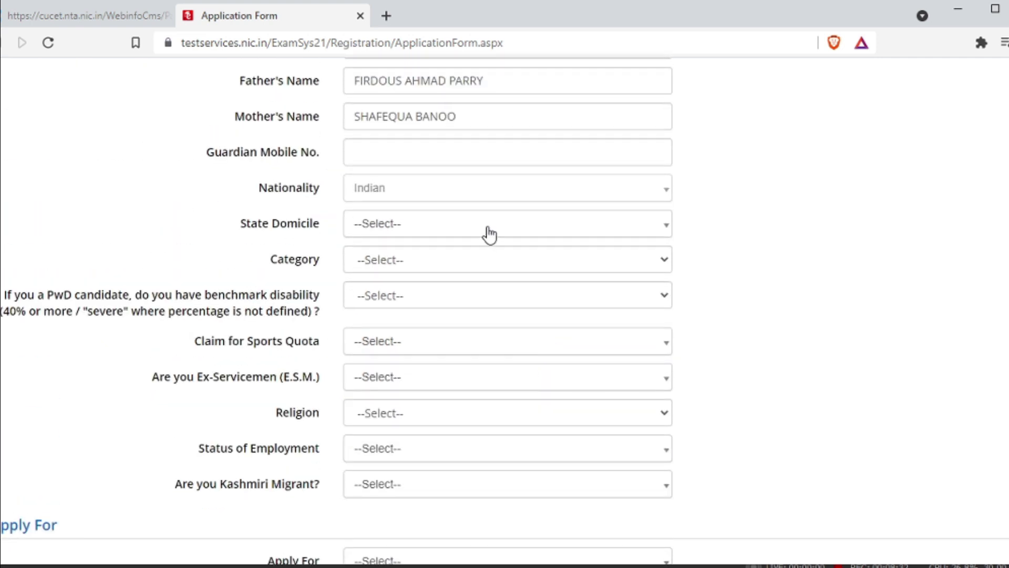
pyautogui.click(490, 233)
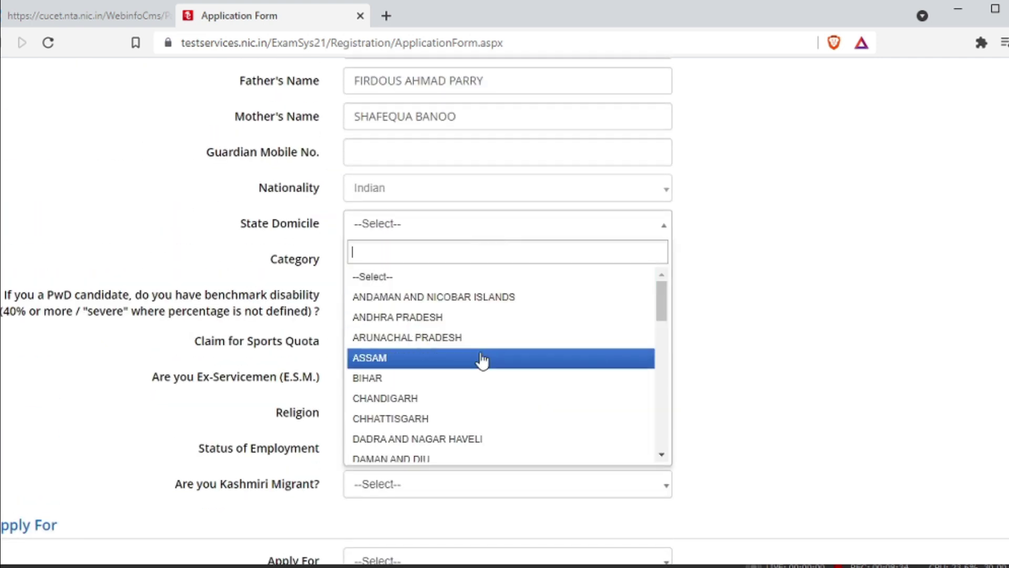
pyautogui.write('j')
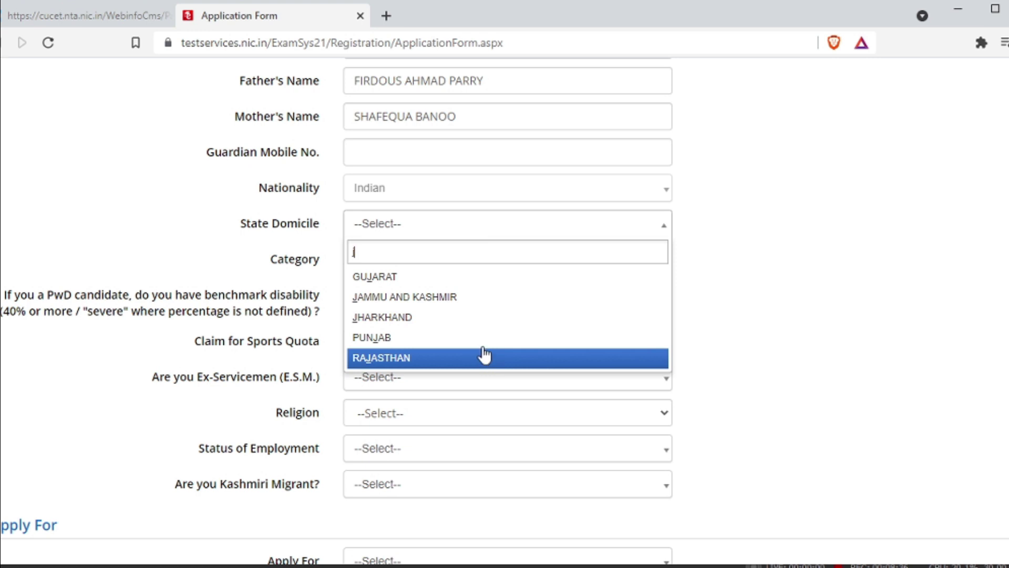
pyautogui.click(480, 298)
pyautogui.click(466, 267)
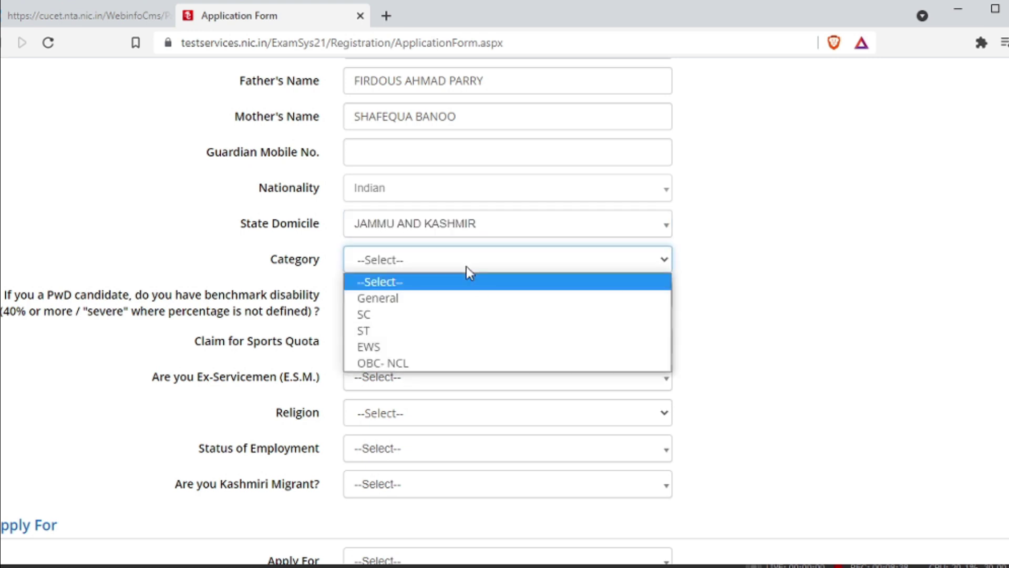
pyautogui.click(463, 297)
# Answer No for benchmark disability, Sports Quota and Ex-Servicemen.
pyautogui.click(410, 302)
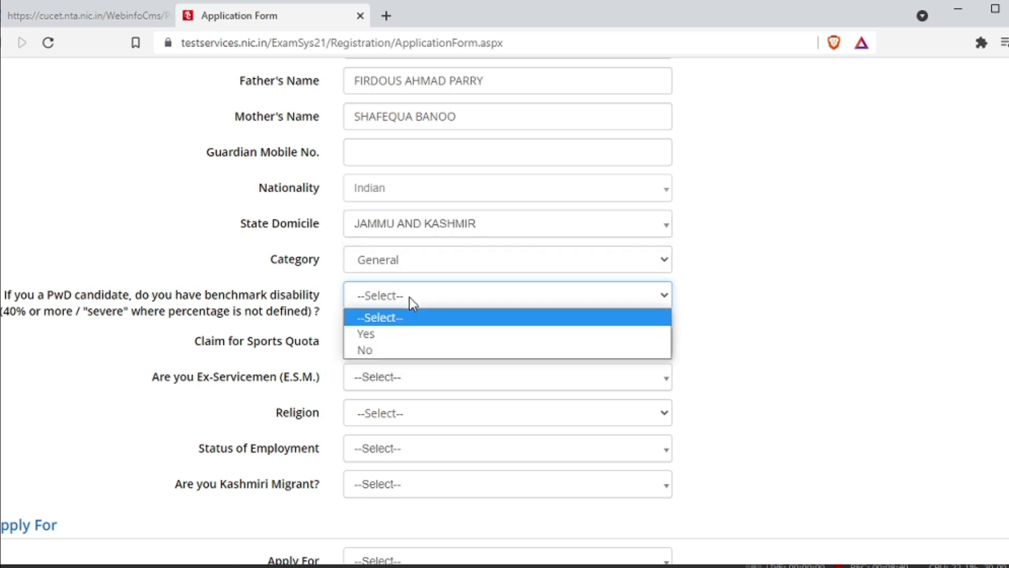
pyautogui.click(396, 351)
pyautogui.click(402, 346)
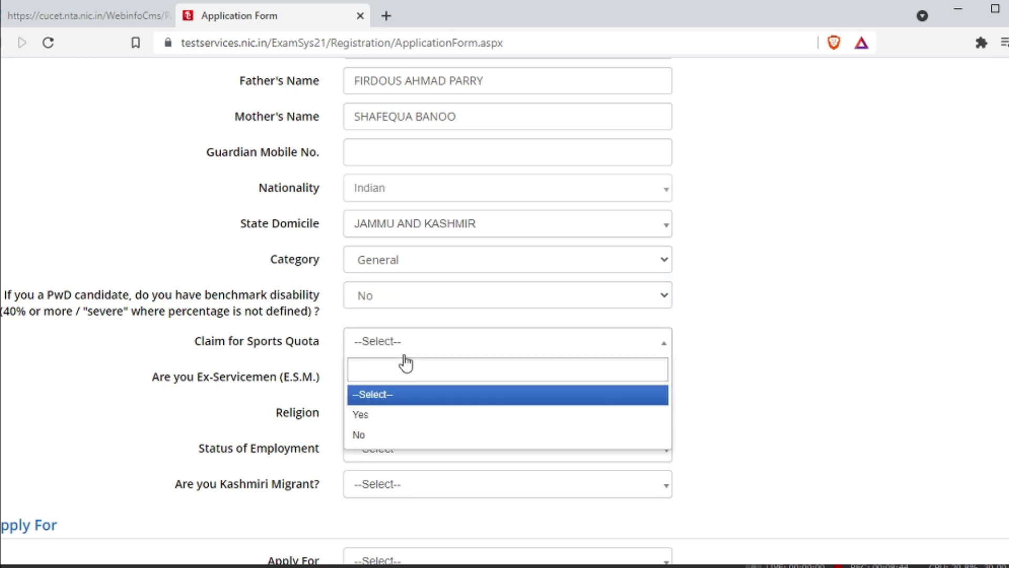
pyautogui.click(408, 436)
pyautogui.click(390, 389)
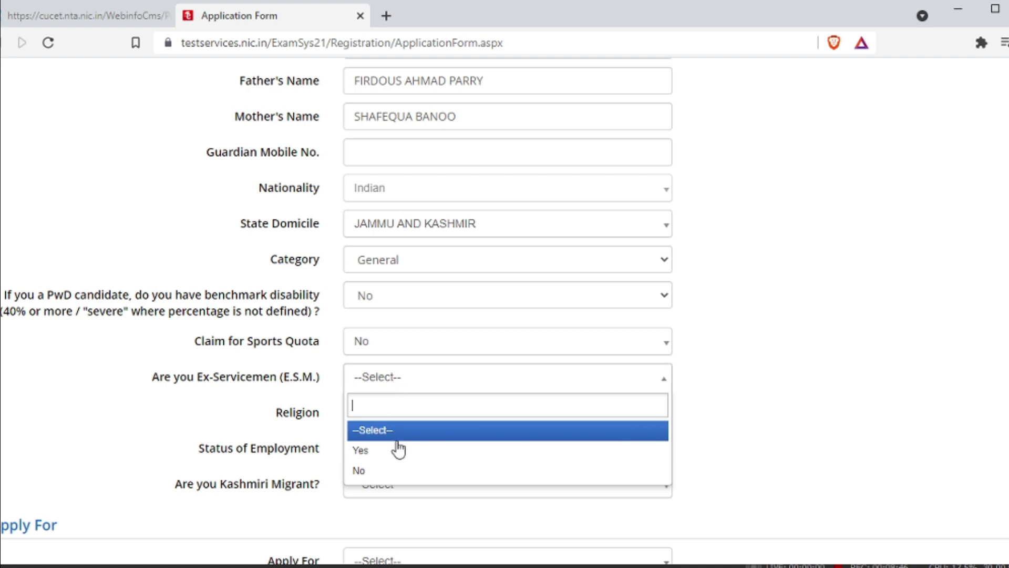
pyautogui.click(398, 469)
# Set Religion to Muslim, employment to Un-Employed, and Kashmiri Migrant to No.
pyautogui.scroll(-2, 403, 418)
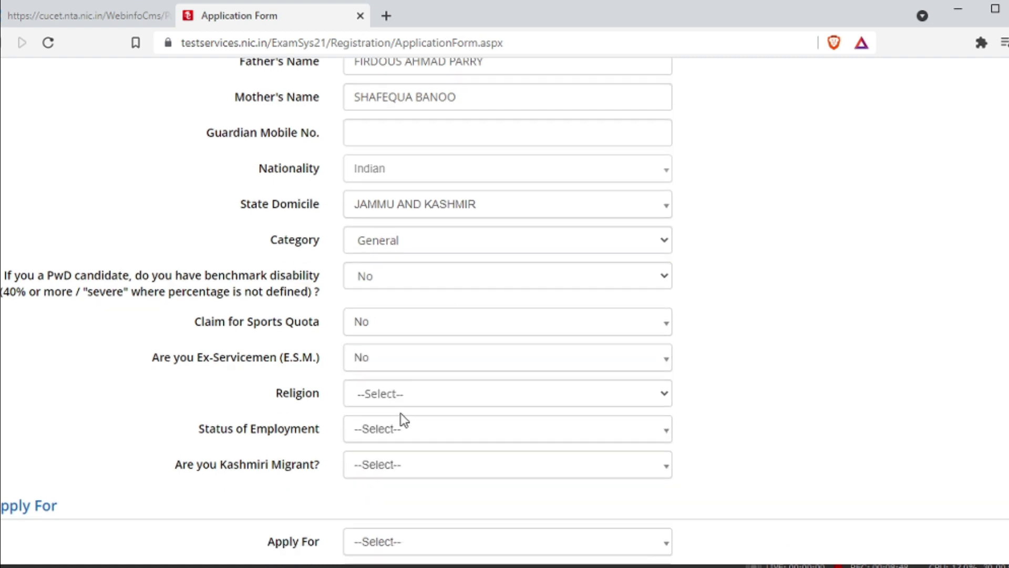
pyautogui.click(437, 341)
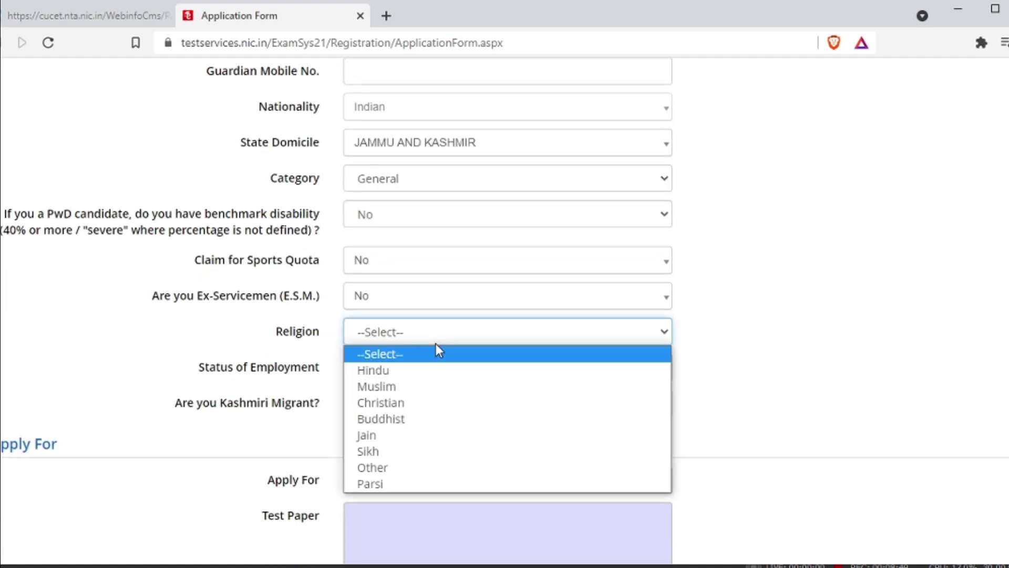
pyautogui.click(421, 386)
pyautogui.click(408, 377)
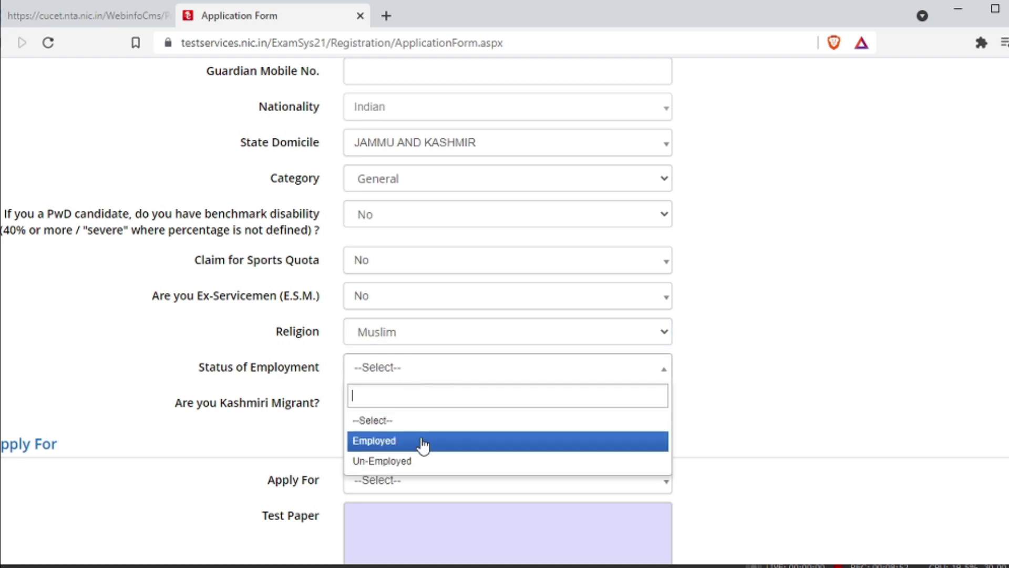
pyautogui.click(421, 461)
pyautogui.scroll(-5, 426, 431)
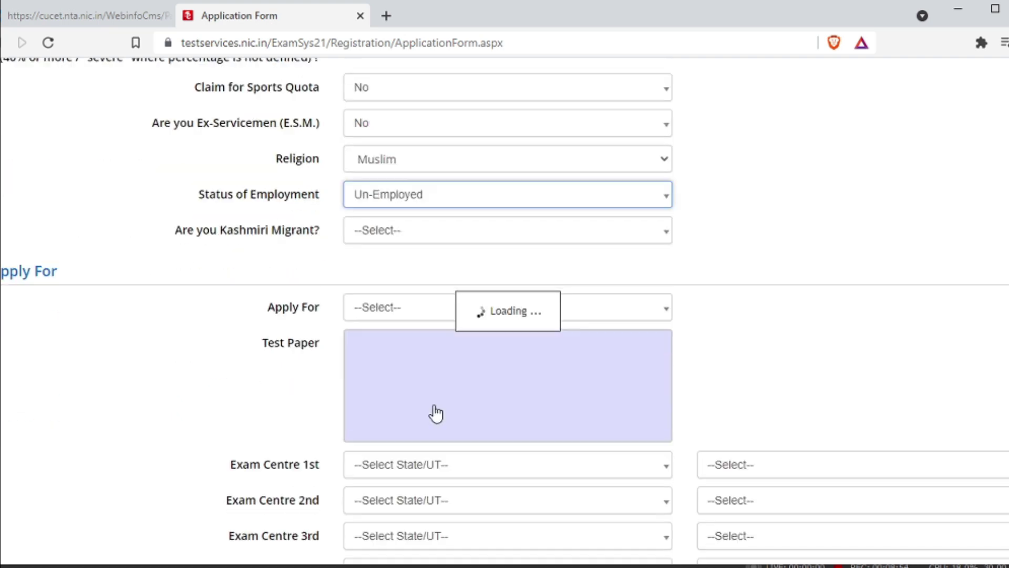
pyautogui.click(408, 165)
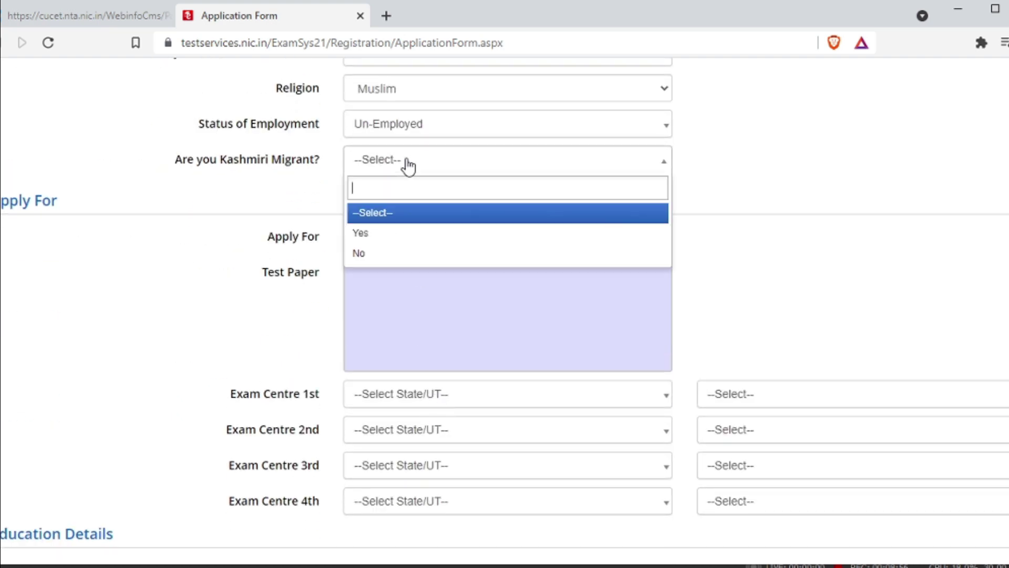
pyautogui.click(411, 252)
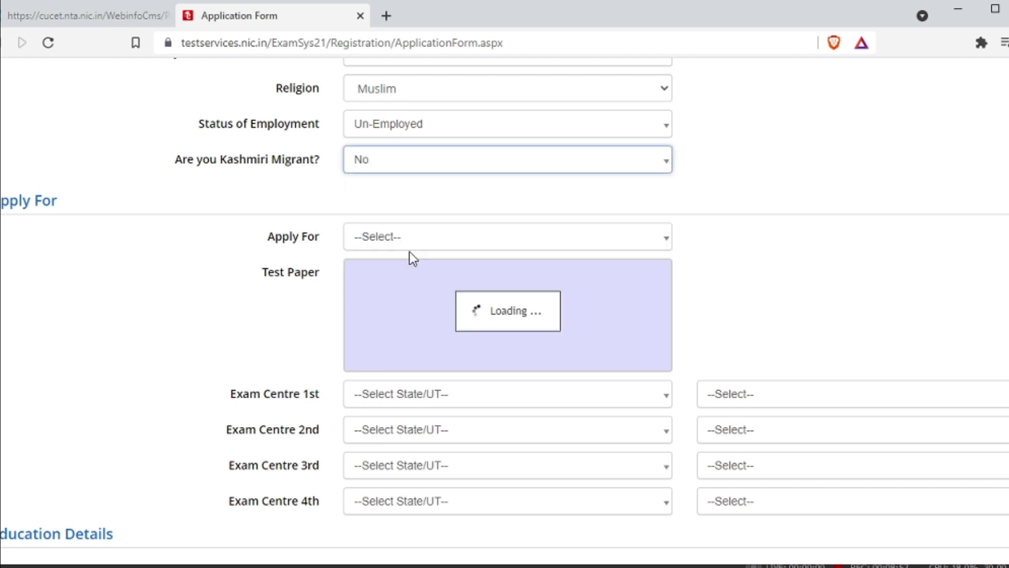
# Set Apply For to 'CU-CET 2021 For PG [Eligibility: Graduate]'.
pyautogui.click(468, 250)
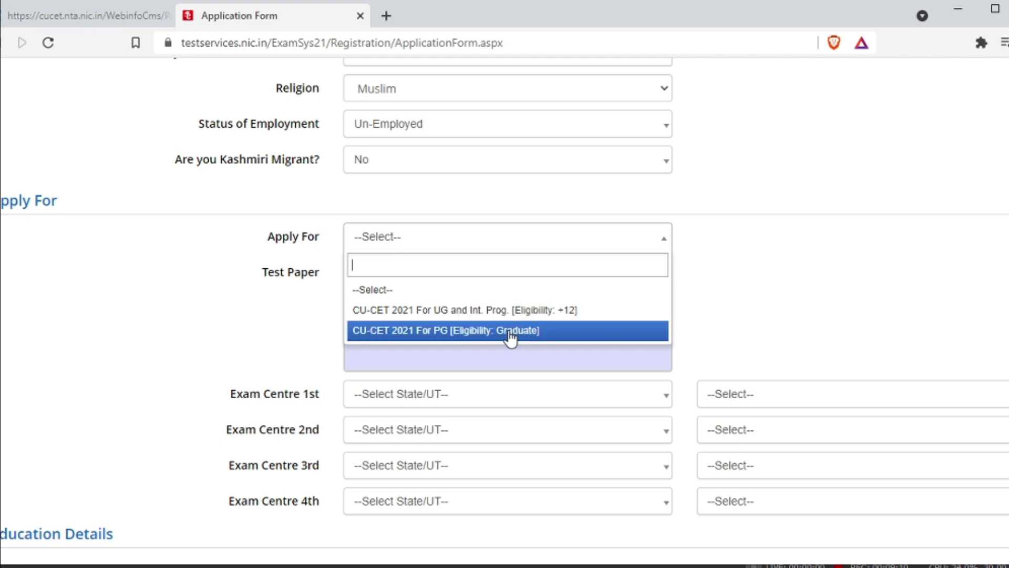
pyautogui.click(484, 331)
pyautogui.scroll(-2, 536, 329)
pyautogui.scroll(2, 536, 330)
pyautogui.scroll(-1, 536, 308)
pyautogui.scroll(1, 539, 309)
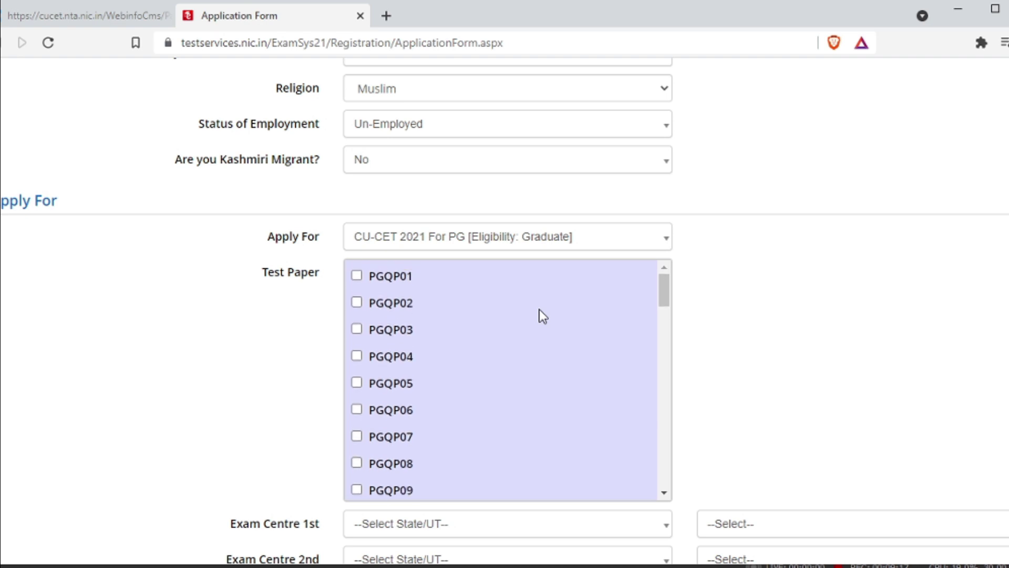
# Tick test paper PGQP01 in the Test Paper list.
pyautogui.click(357, 276)
pyautogui.scroll(-20, 550, 326)
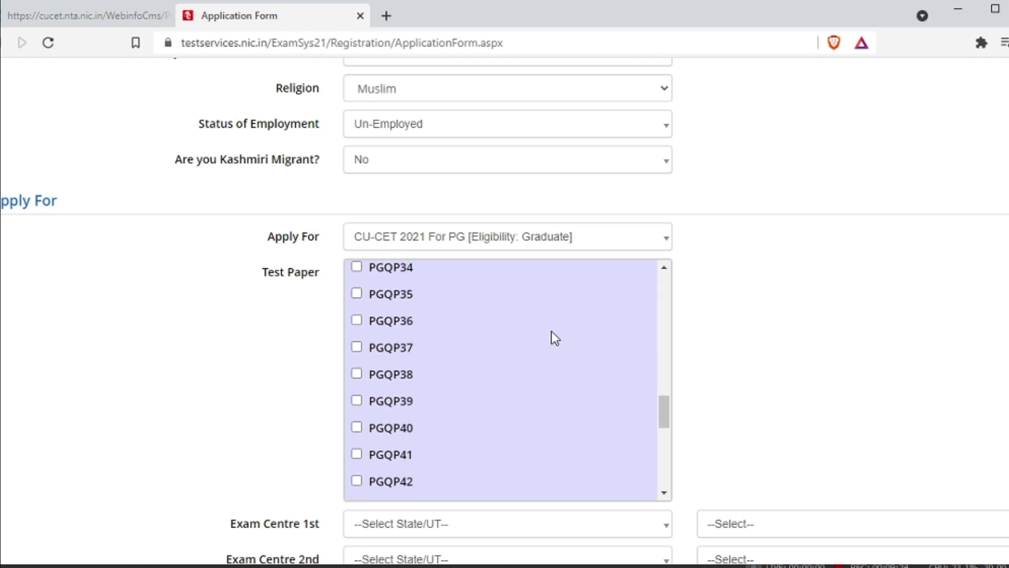
pyautogui.scroll(-7, 554, 339)
pyautogui.scroll(9, 554, 339)
pyautogui.scroll(-3, 558, 373)
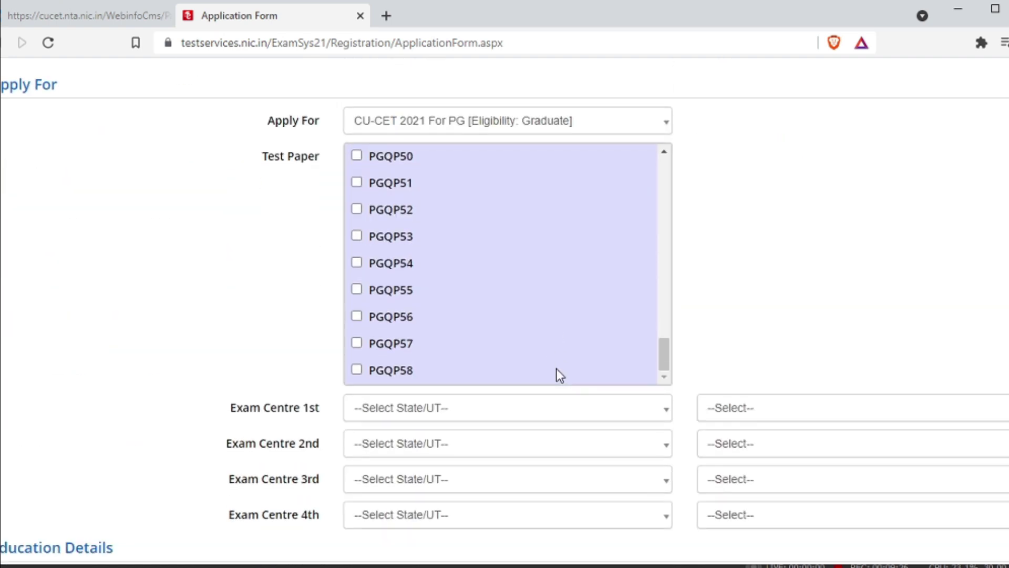
# Set exam centre 1 to Jammu and Kashmir with city Srinagar (J & K).
pyautogui.click(523, 284)
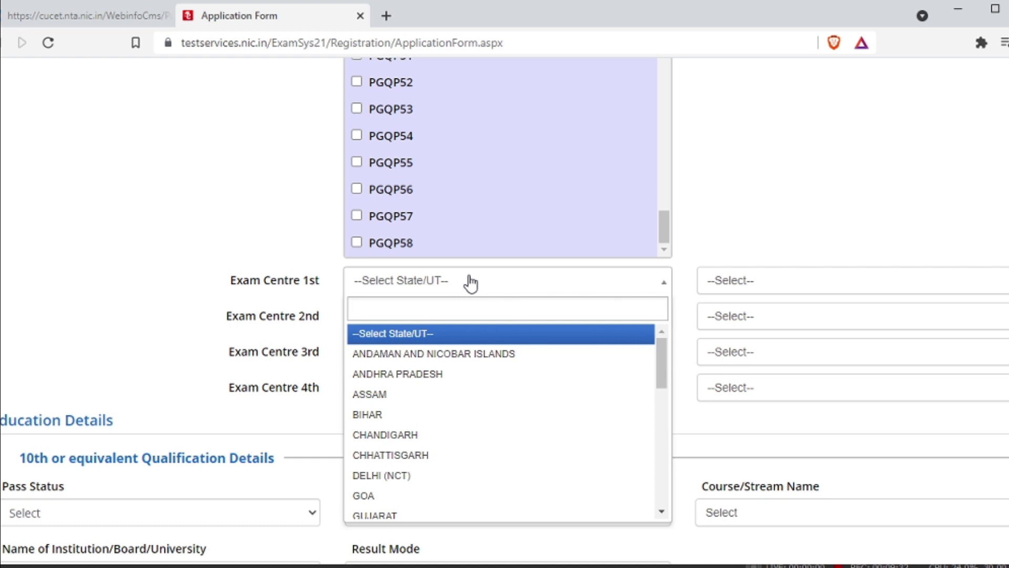
pyautogui.write('j')
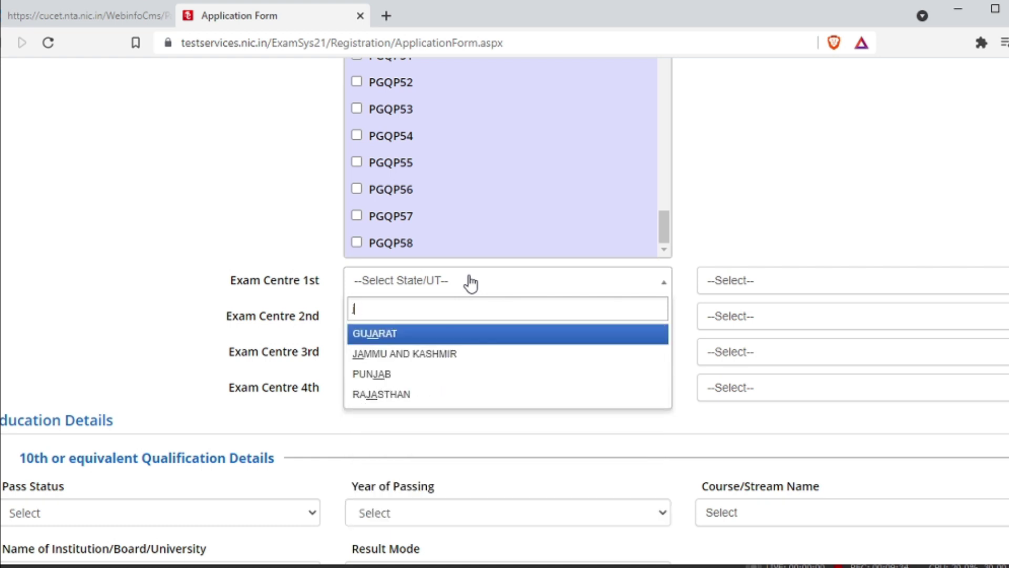
pyautogui.write('asr')
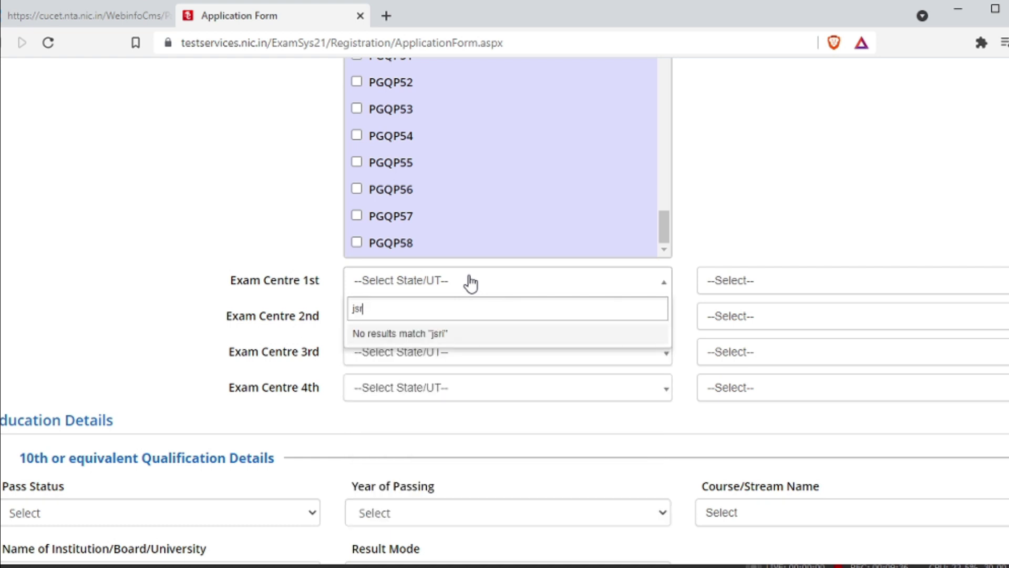
pyautogui.write('jamm')
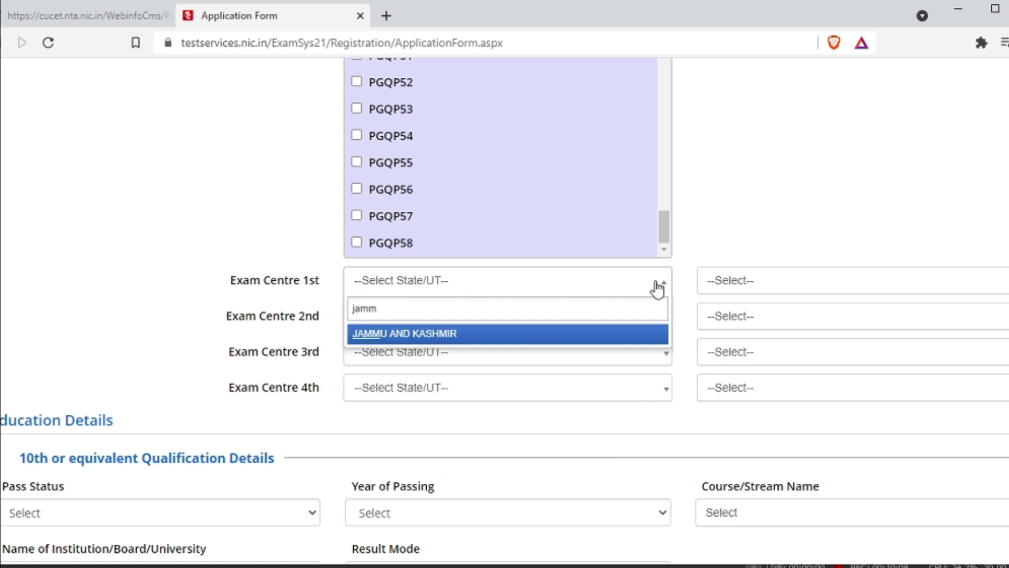
pyautogui.press('Return')
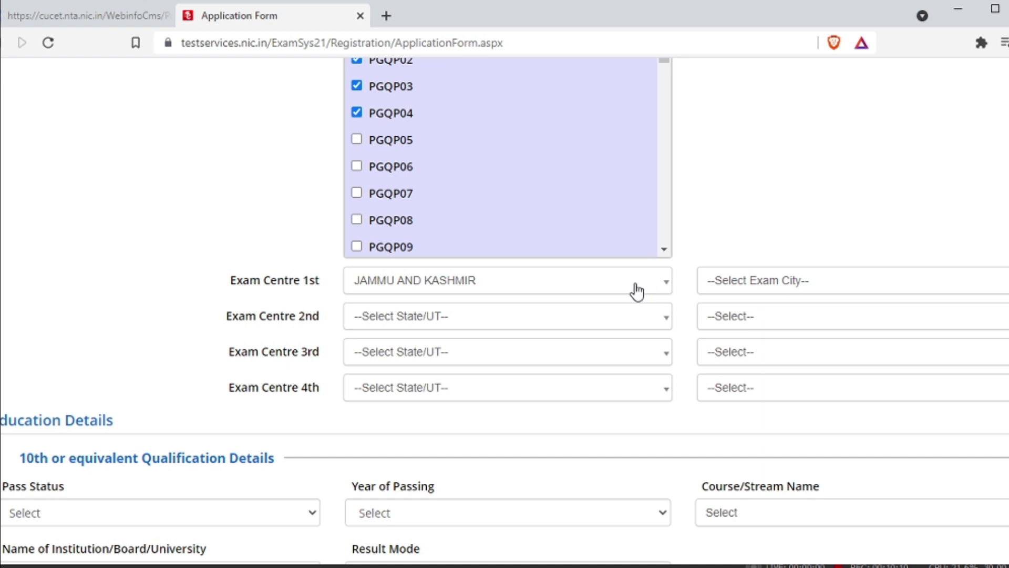
pyautogui.click(875, 287)
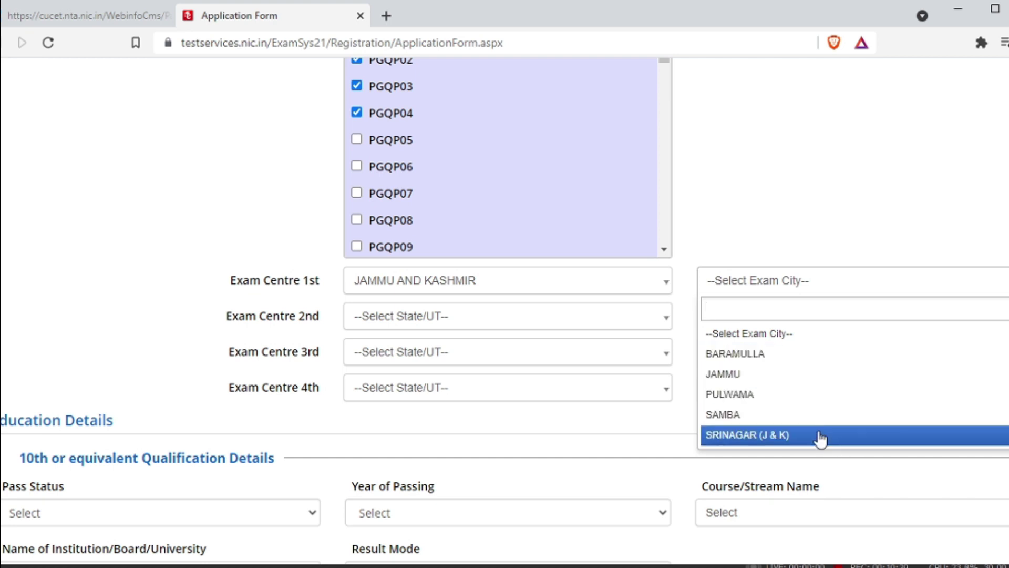
pyautogui.click(818, 440)
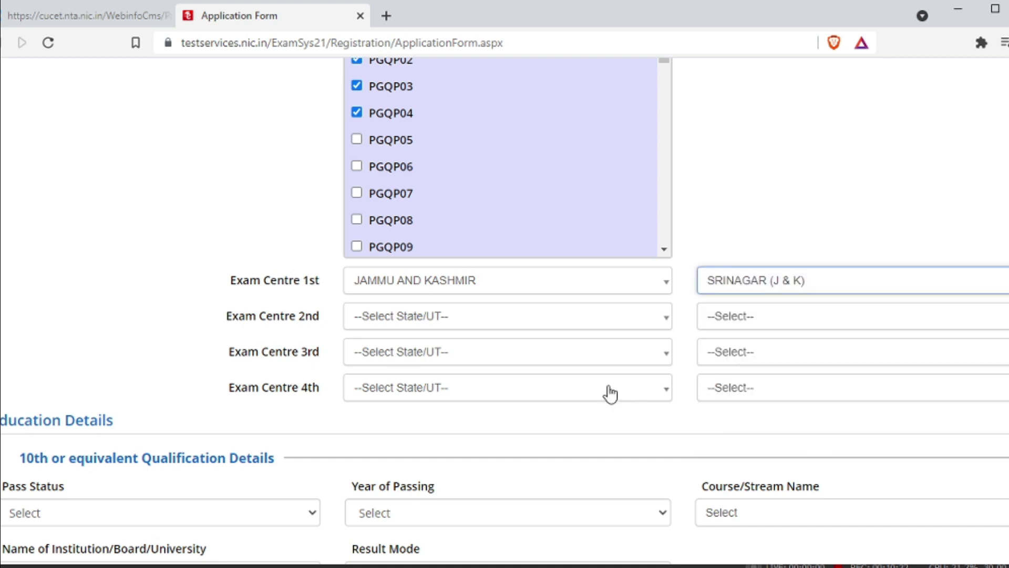
# Set exam centre 2 to Jammu and Kashmir with city Pulwama.
pyautogui.click(517, 328)
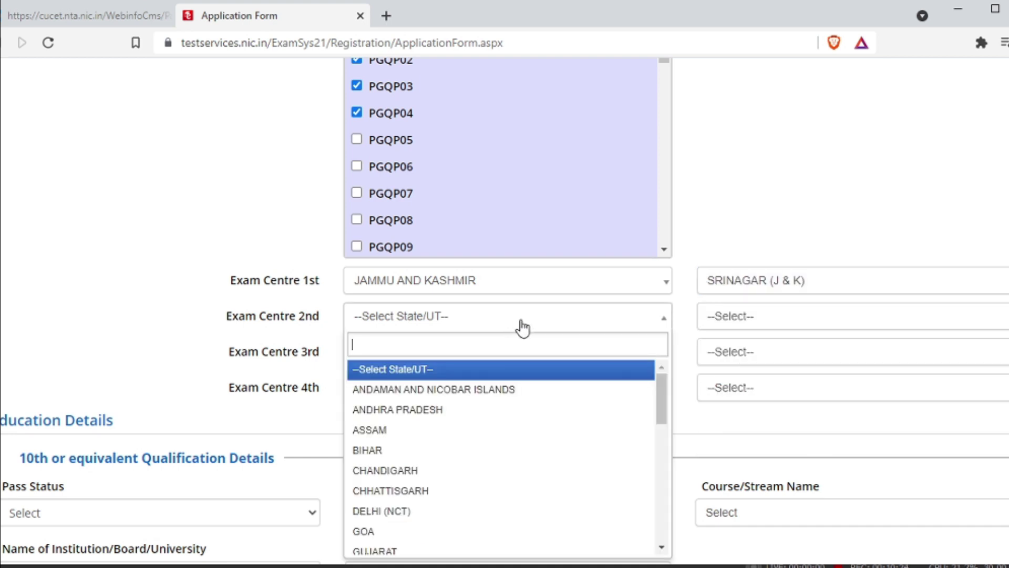
pyautogui.write('ja')
pyautogui.press('Down')
pyautogui.press('Return')
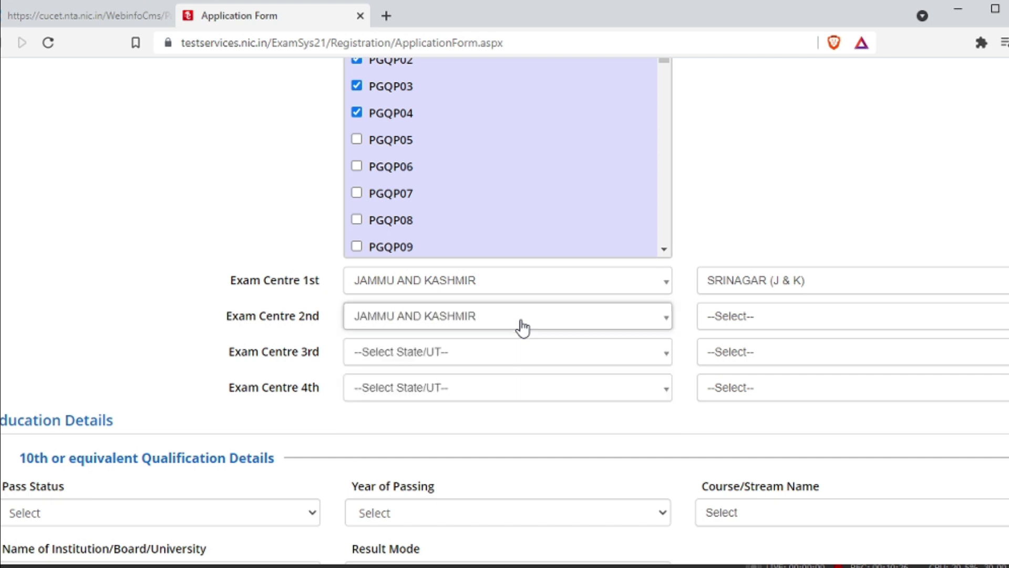
pyautogui.click(791, 326)
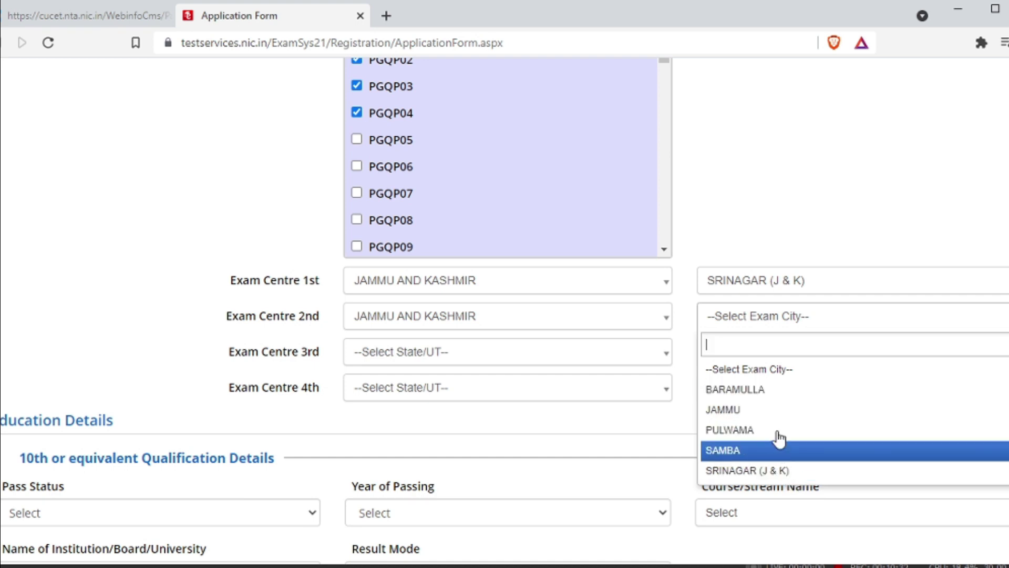
pyautogui.click(761, 432)
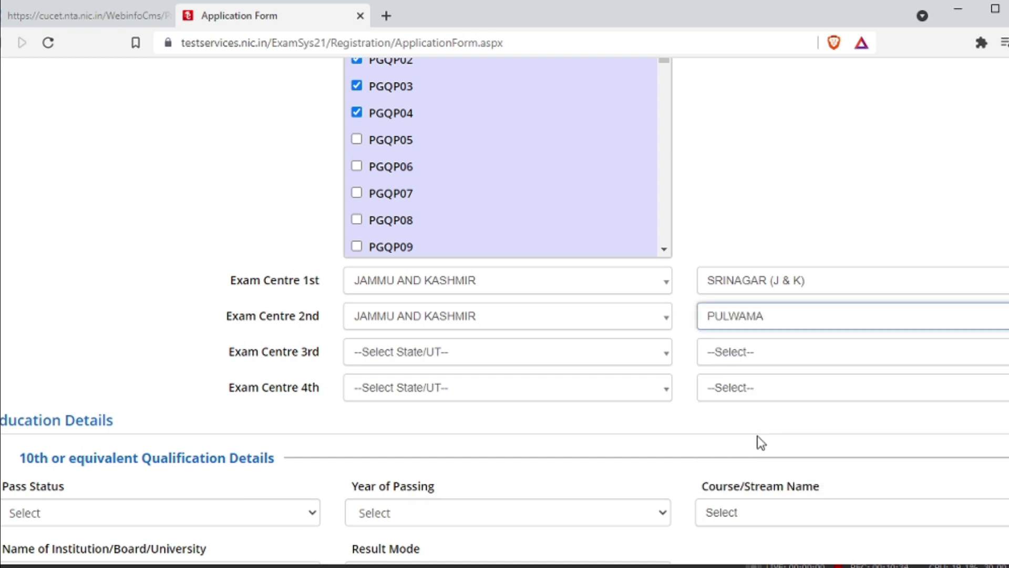
# Set exam centre 3 to Jammu and Kashmir, replacing the duplicate Srinagar with Baramulla.
pyautogui.click(551, 367)
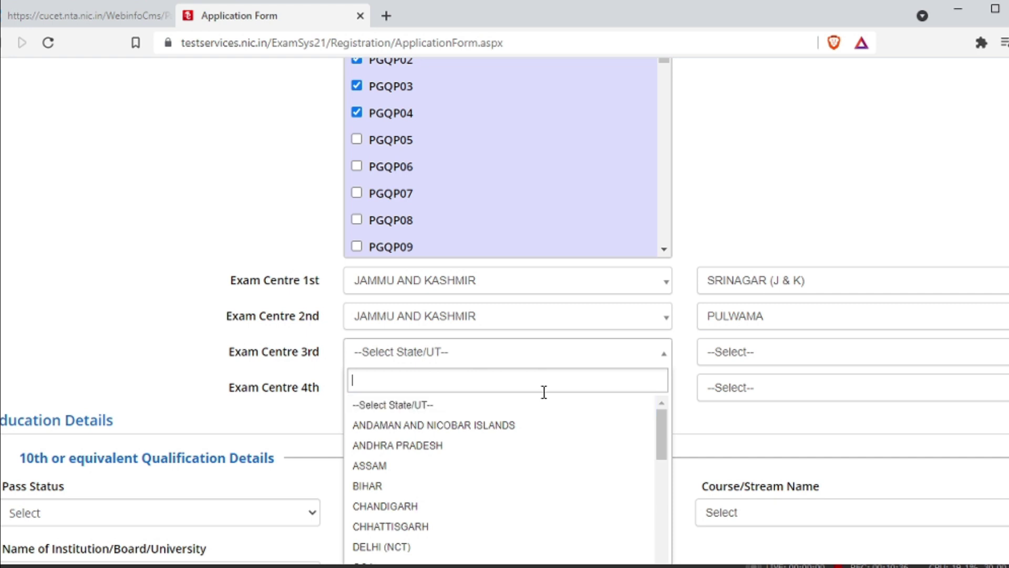
pyautogui.write('jam')
pyautogui.press('Return')
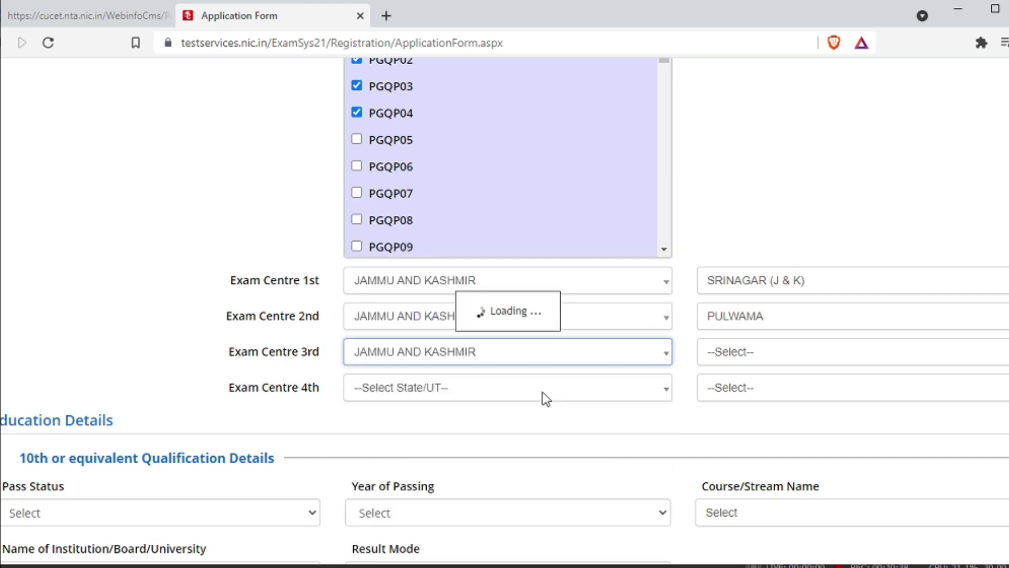
pyautogui.click(829, 361)
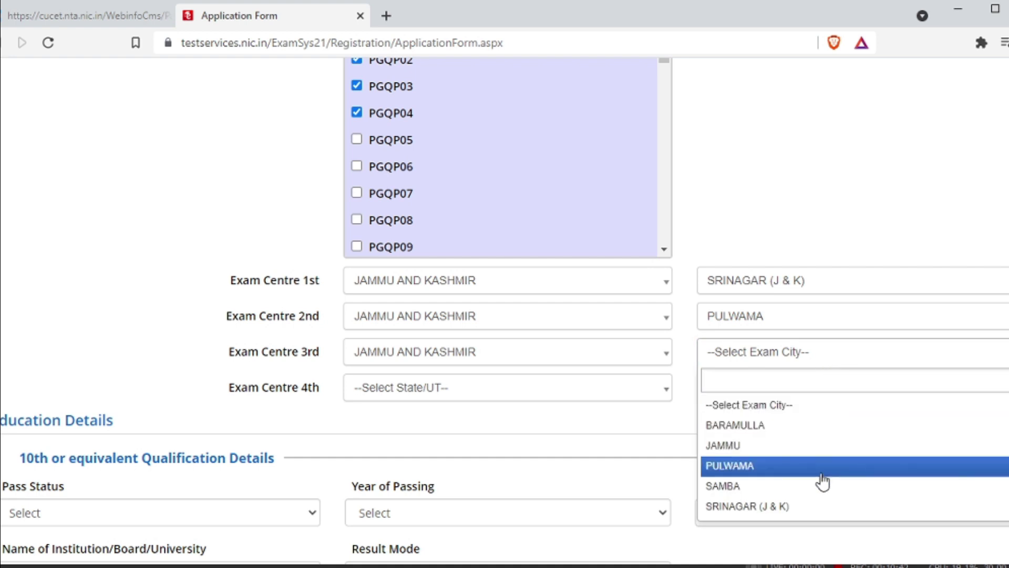
pyautogui.click(812, 506)
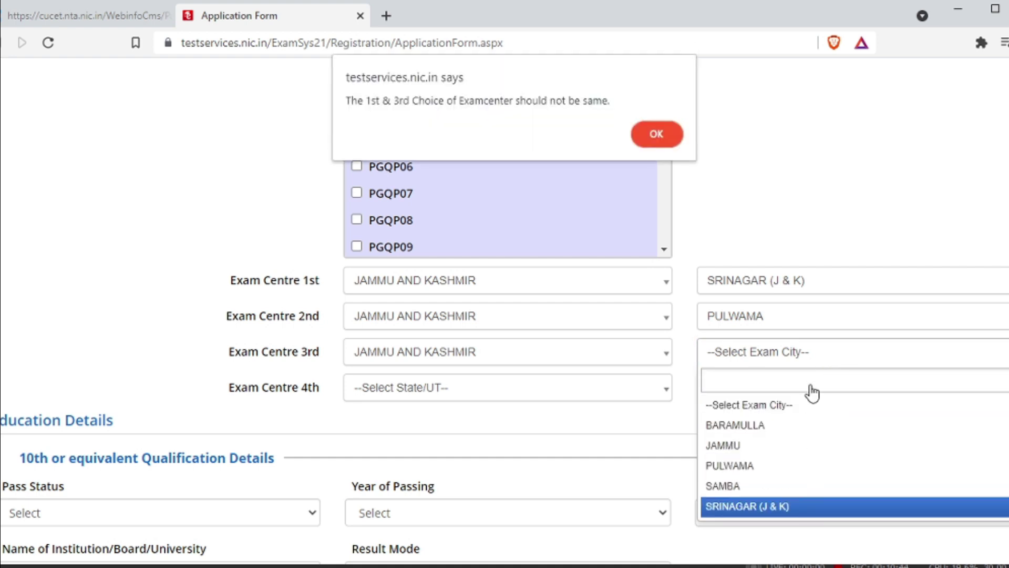
pyautogui.click(658, 127)
pyautogui.click(802, 361)
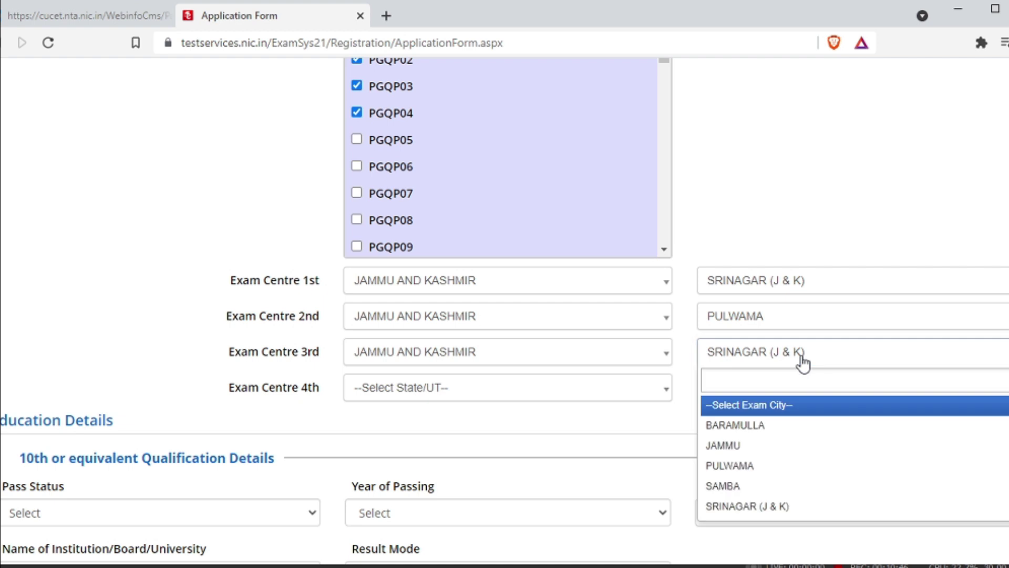
pyautogui.click(782, 439)
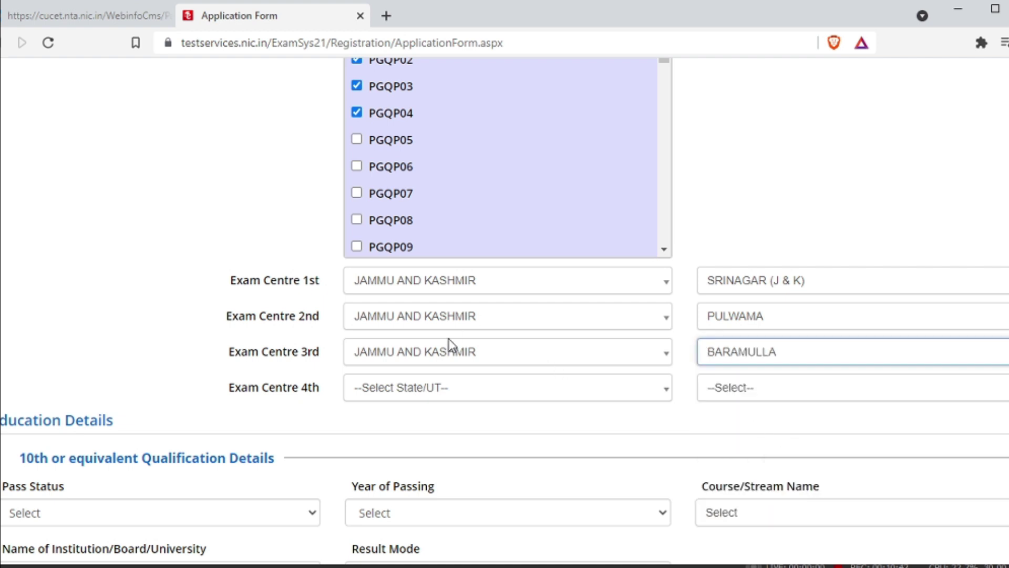
# Set exam centre 4 to Jammu and Kashmir with city Jammu.
pyautogui.click(472, 400)
pyautogui.write('jam')
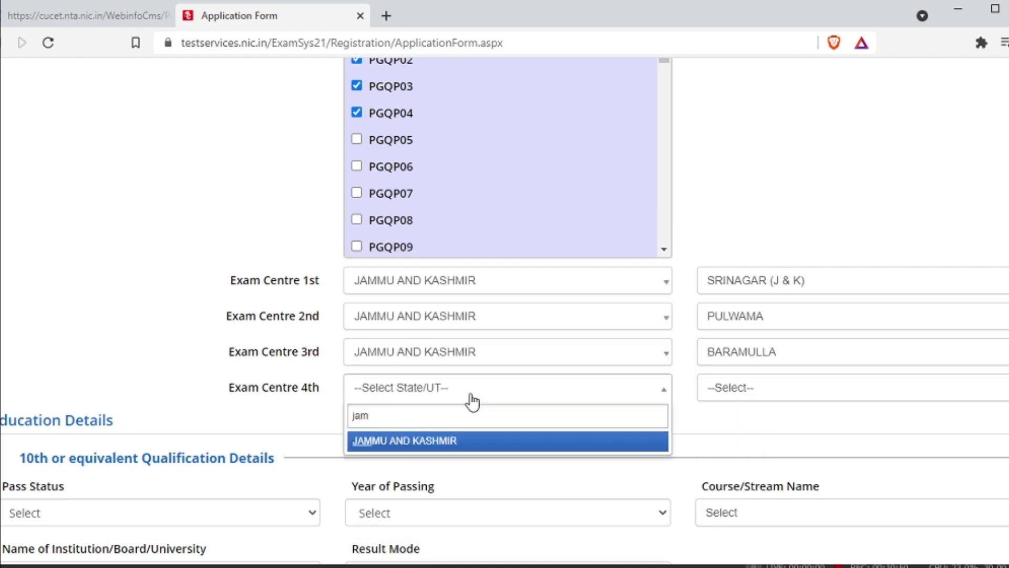
pyautogui.press('Return')
pyautogui.click(980, 399)
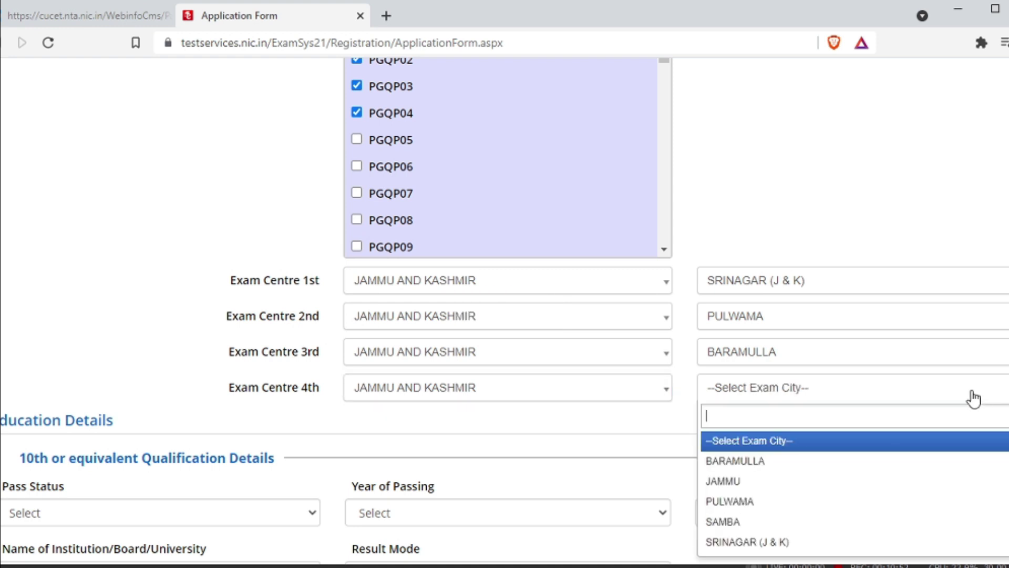
pyautogui.click(921, 480)
# Mark both the 10th and 12th qualification pass status as Passed.
pyautogui.scroll(-4, 630, 367)
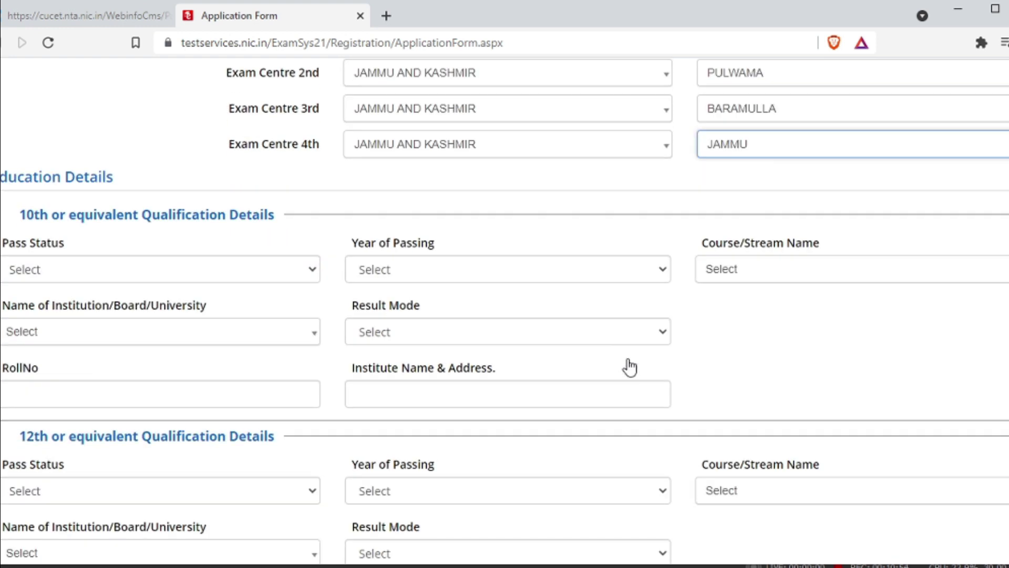
pyautogui.click(150, 271)
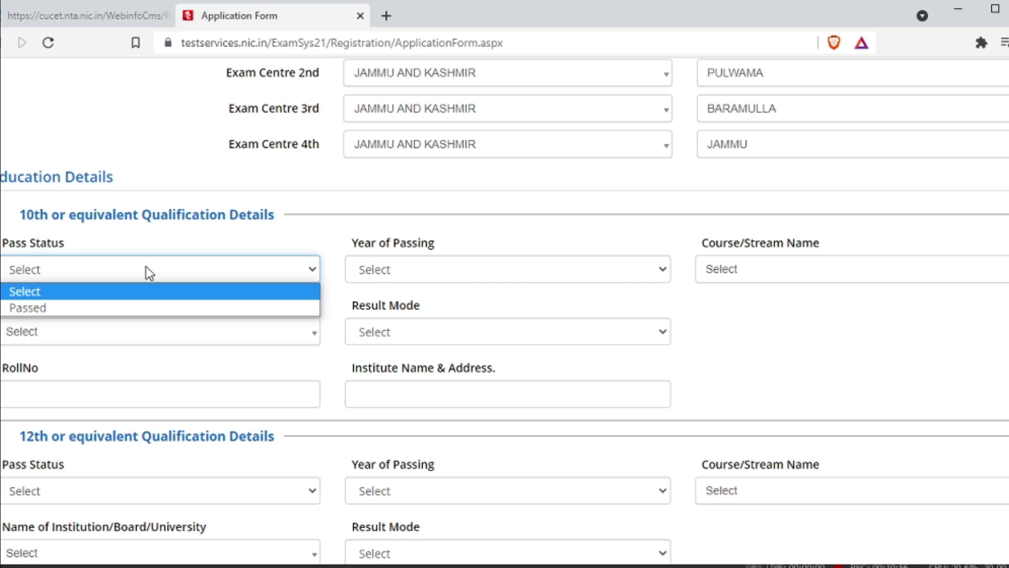
pyautogui.click(143, 307)
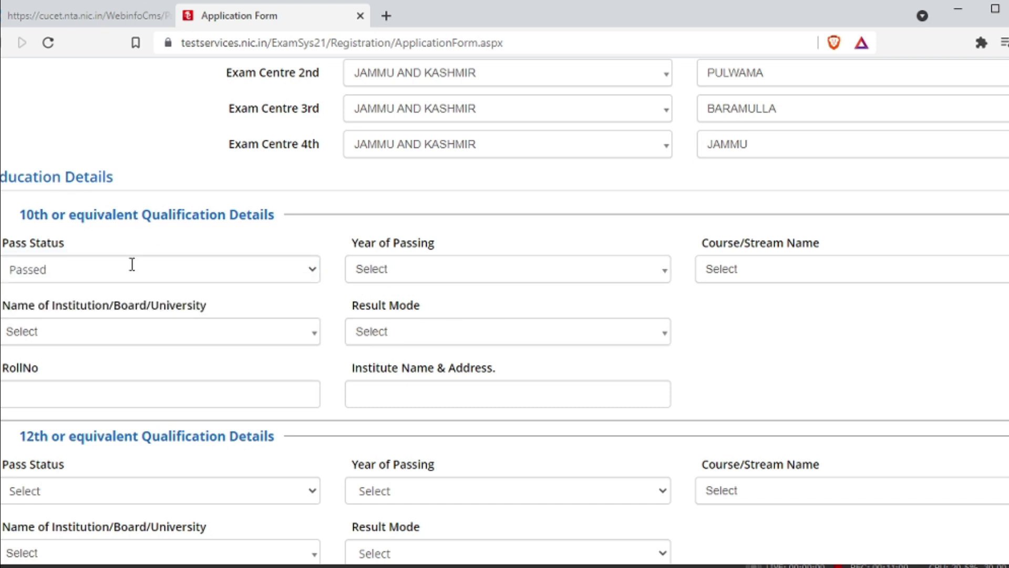
pyautogui.scroll(-4, 310, 339)
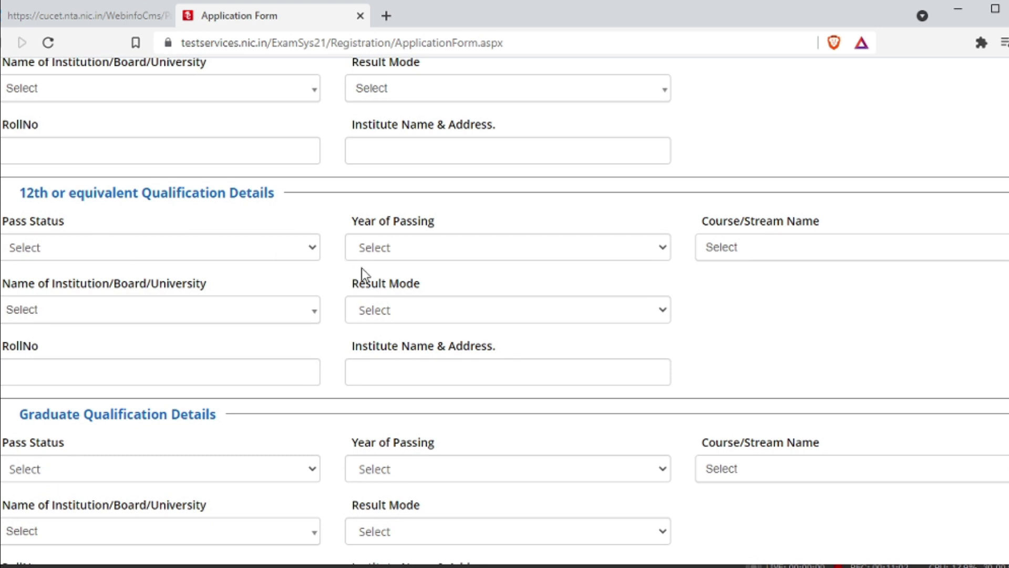
pyautogui.click(105, 248)
pyautogui.click(113, 288)
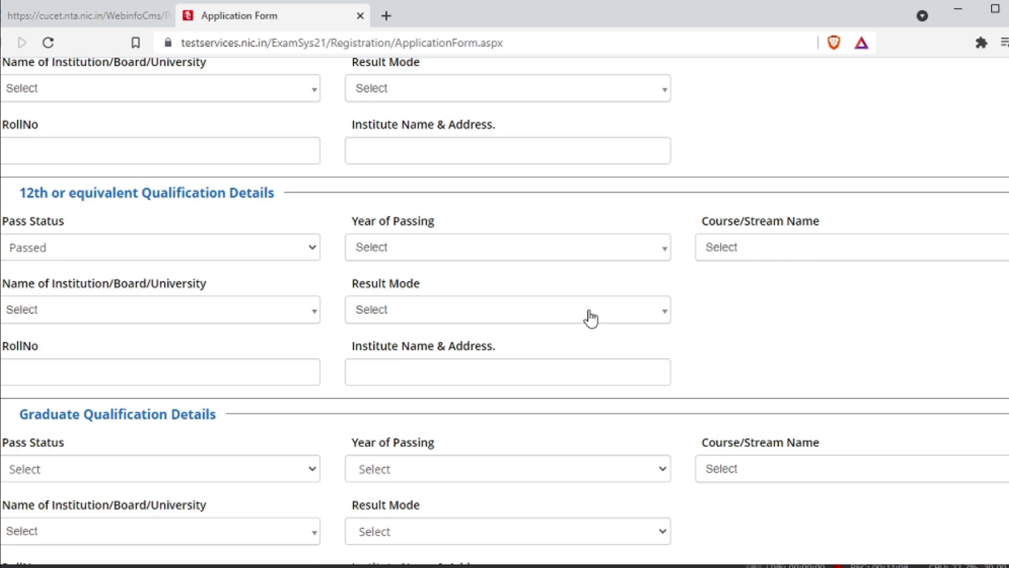
# Check the other national level exam options without choosing one, returning to the 10th section.
pyautogui.scroll(-3, 255, 295)
pyautogui.scroll(-3, 382, 345)
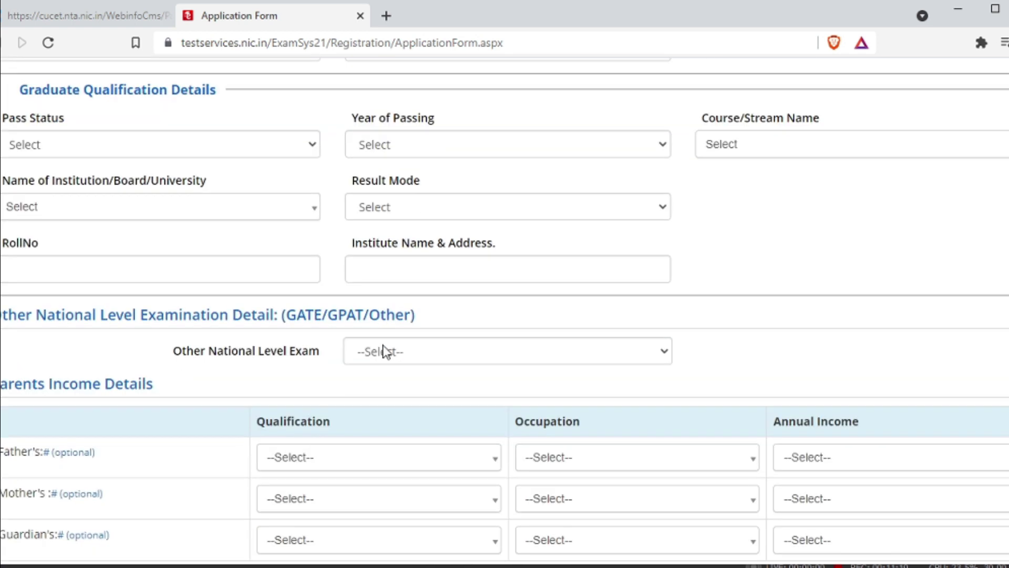
pyautogui.click(401, 351)
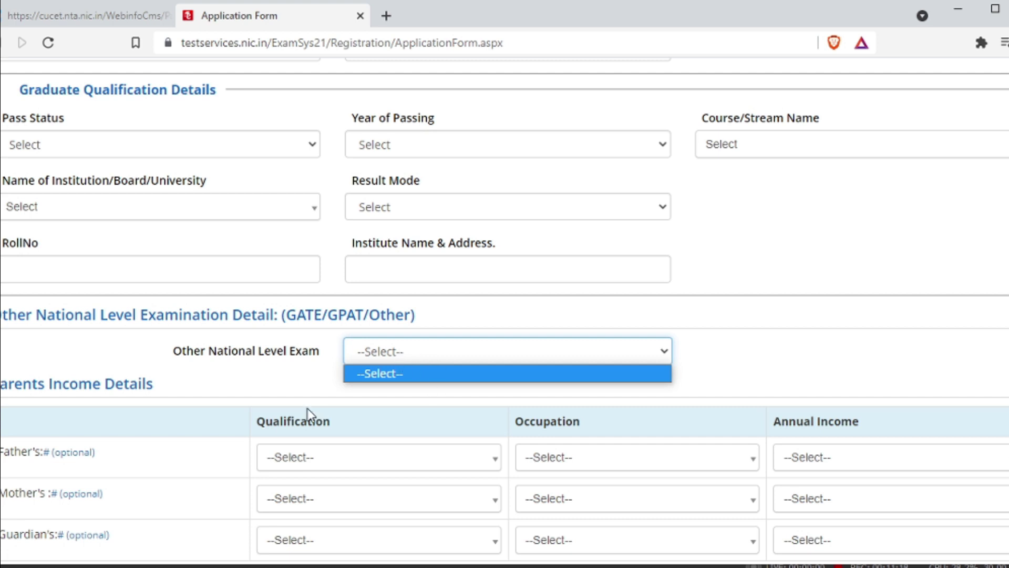
pyautogui.click(367, 391)
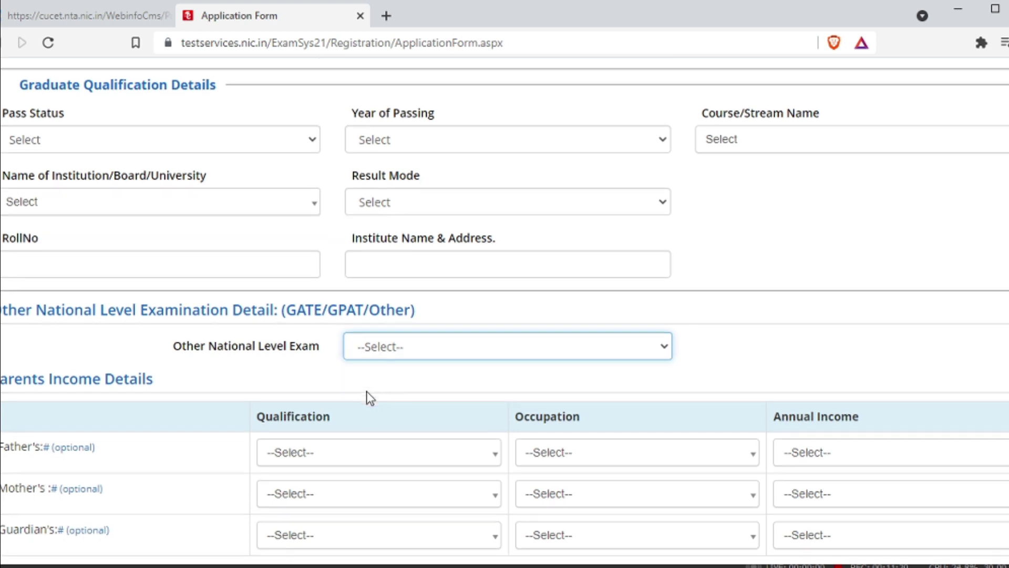
pyautogui.scroll(-5, 367, 394)
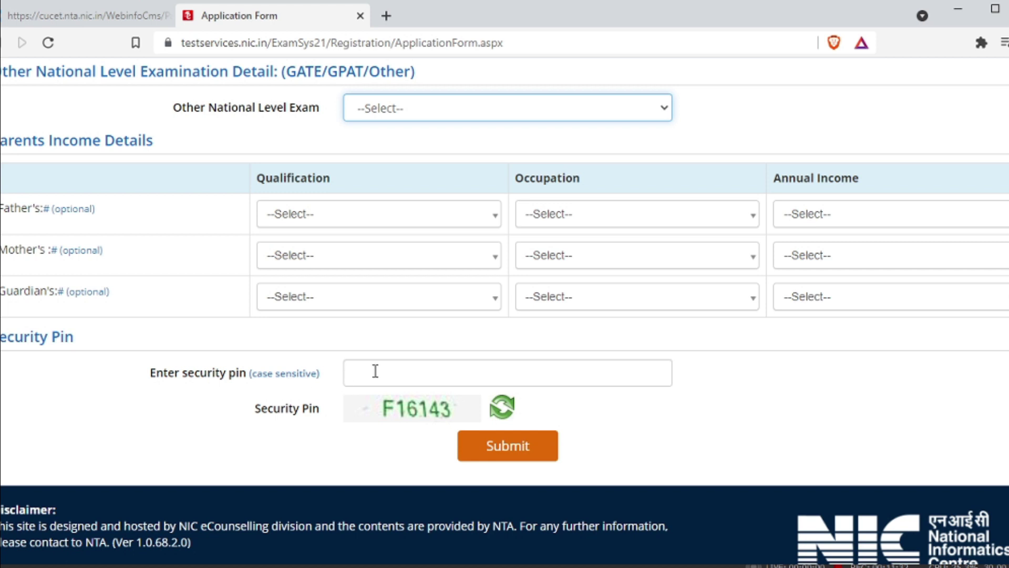
pyautogui.scroll(15, 513, 318)
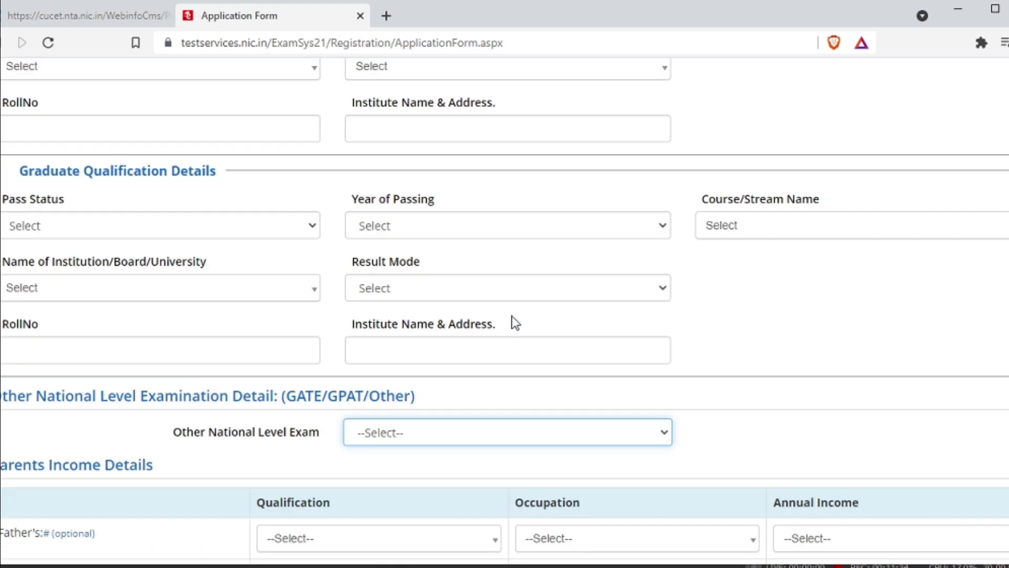
pyautogui.scroll(3, 513, 315)
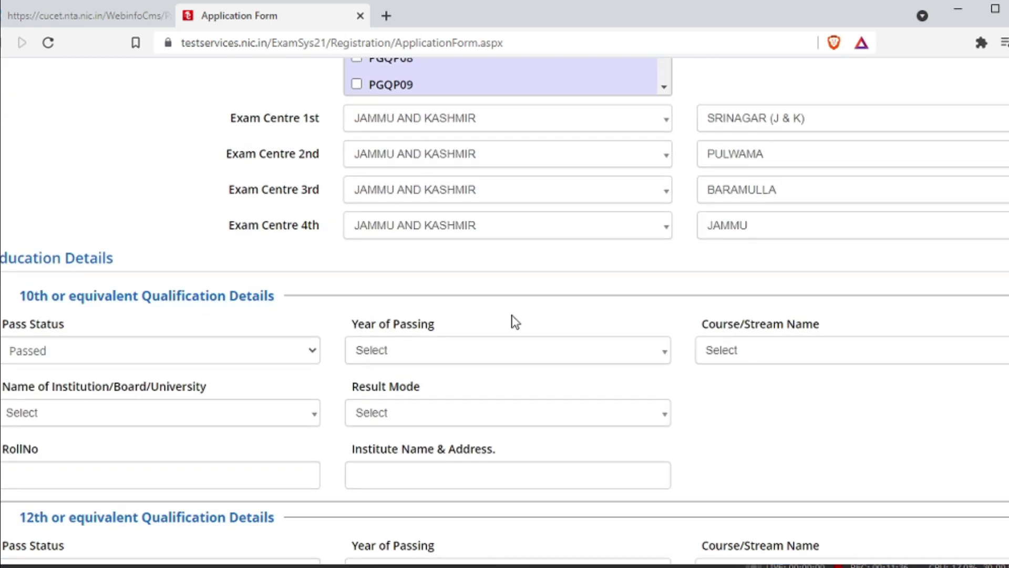
# Set the 10th to passing year 2013, 10th or Equivalent, J & K State Board, Percentage mode.
pyautogui.click(446, 361)
pyautogui.write('2013')
pyautogui.press('Return')
pyautogui.click(769, 360)
pyautogui.click(788, 433)
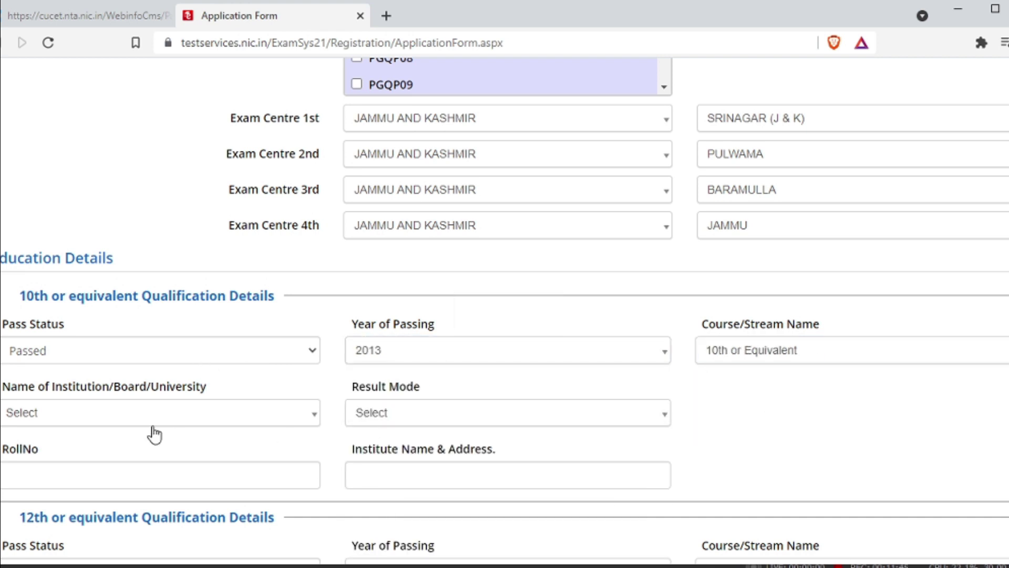
pyautogui.click(152, 423)
pyautogui.write('sta')
pyautogui.click(205, 467)
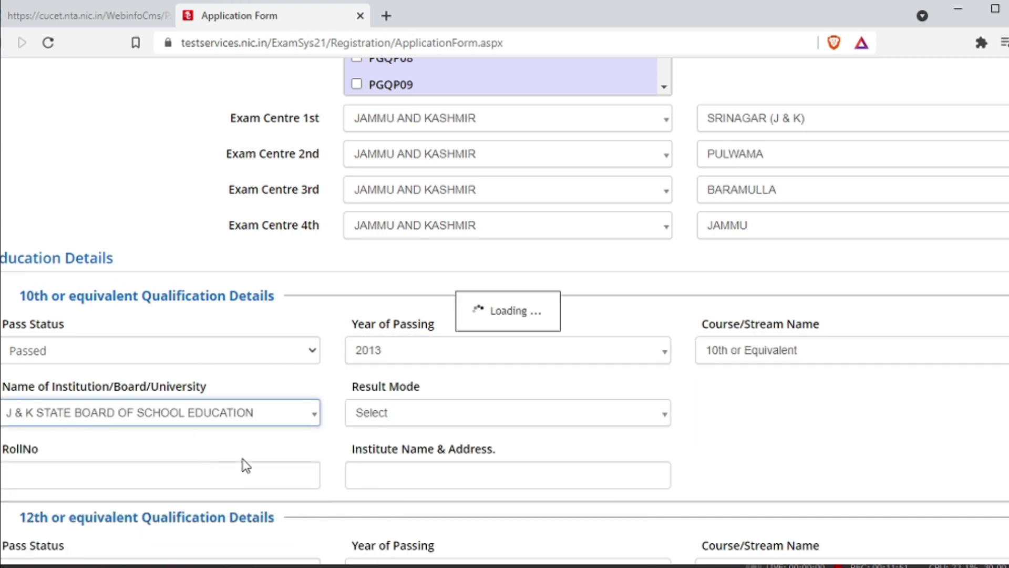
pyautogui.click(491, 423)
pyautogui.click(499, 483)
# Enter 10th marks 406 out of 500, an institute name and the roll number.
pyautogui.scroll(-5, 493, 459)
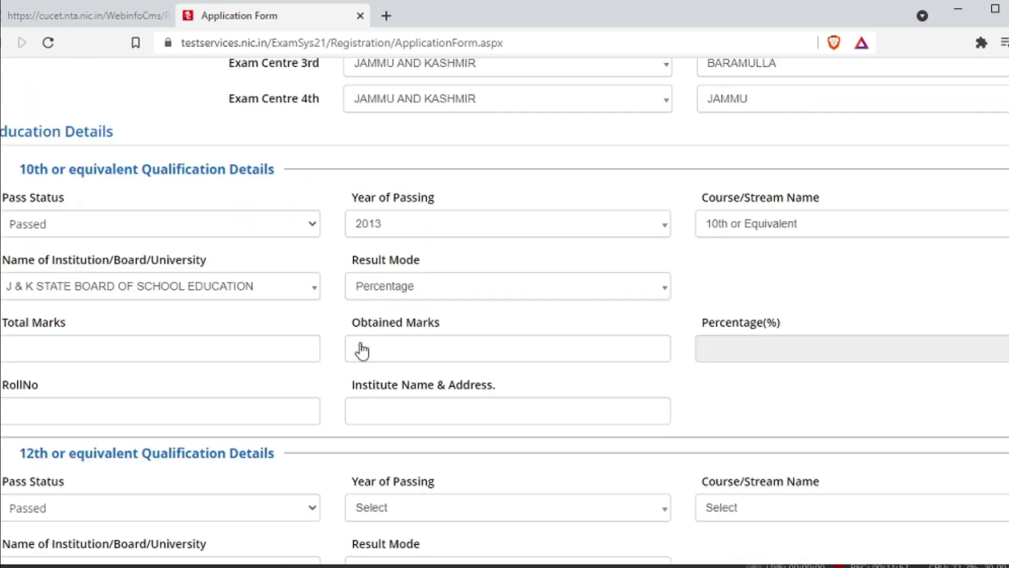
pyautogui.click(211, 320)
pyautogui.write('500')
pyautogui.click(135, 381)
pyautogui.click(432, 314)
pyautogui.write('406')
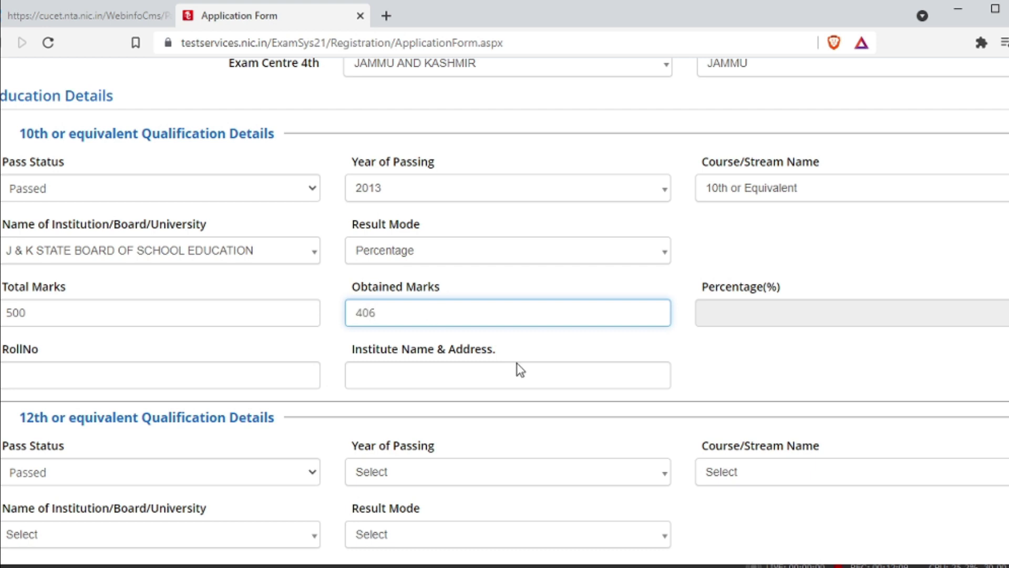
pyautogui.click(593, 374)
pyautogui.write('GBHSSY')
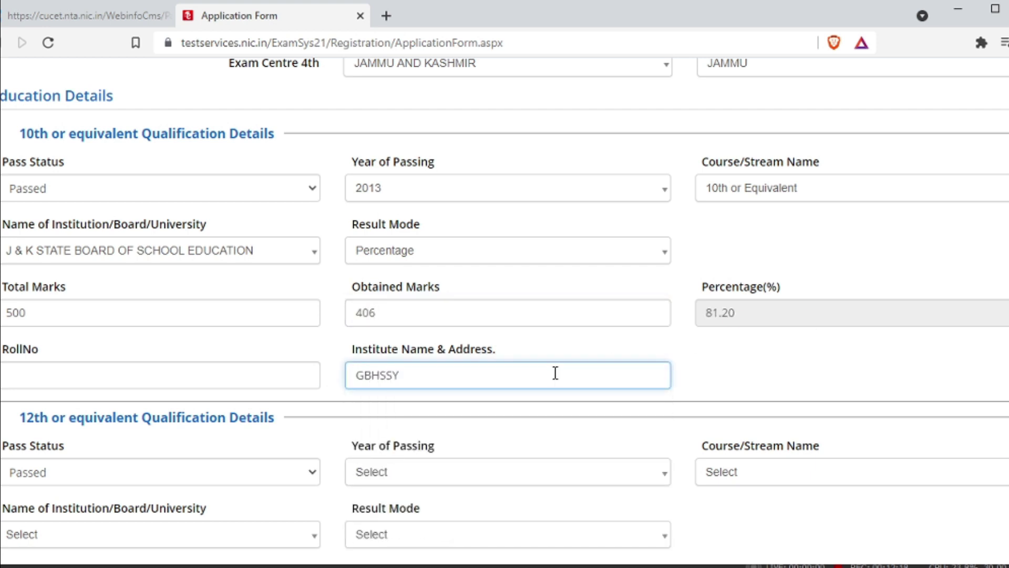
pyautogui.click(219, 374)
pyautogui.scroll(-3, 218, 374)
# Set the 12th to passing year 2015, Class 12th course, and rename the 10th institute PMHSSY.
pyautogui.click(405, 315)
pyautogui.click(401, 504)
pyautogui.click(747, 331)
pyautogui.click(743, 383)
pyautogui.moveTo(434, 221); pyautogui.dragTo(340, 218)
pyautogui.write('PMHSSY')
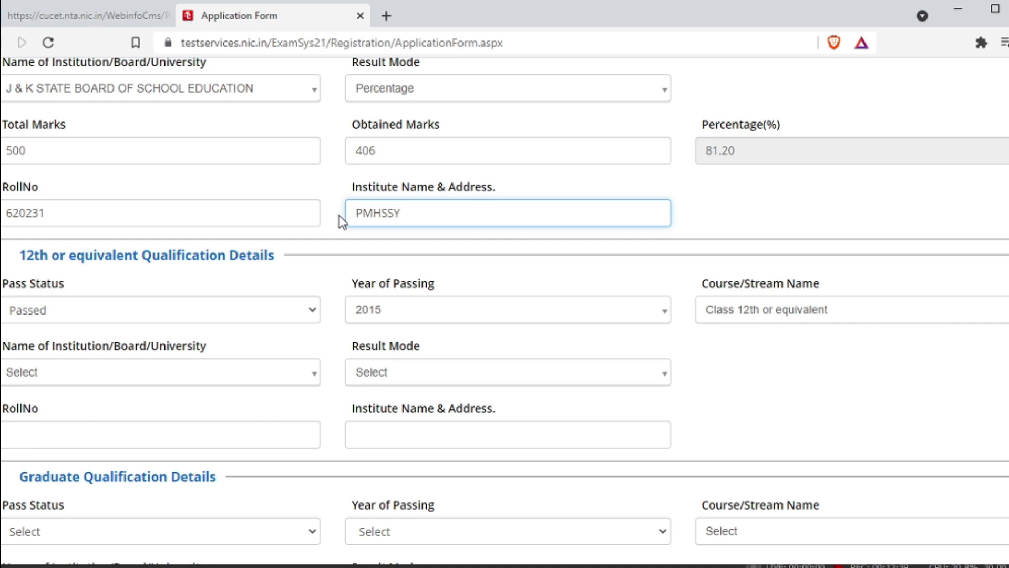
# Give the 12th J & K State Board, Percentage mode, 500 total marks and institute GBH.
pyautogui.click(218, 381)
pyautogui.click(207, 478)
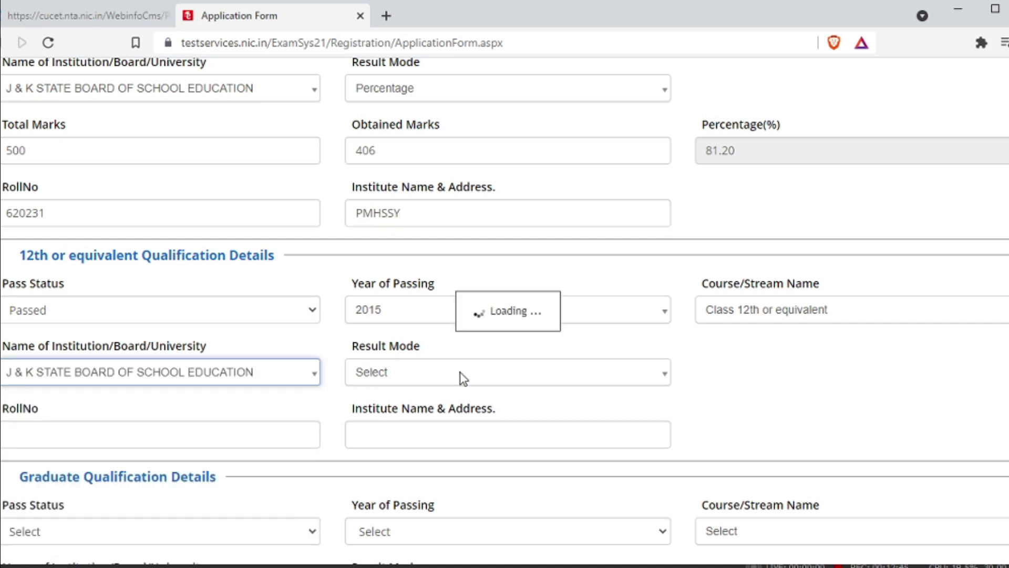
pyautogui.click(479, 372)
pyautogui.click(478, 446)
pyautogui.scroll(-3, 155, 278)
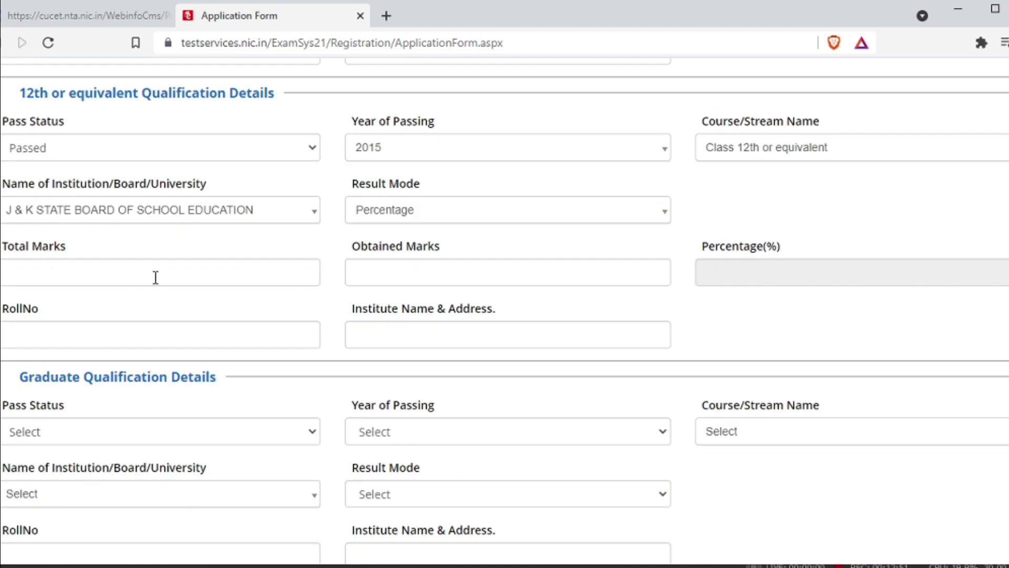
pyautogui.click(155, 278)
pyautogui.write('500')
pyautogui.click(425, 273)
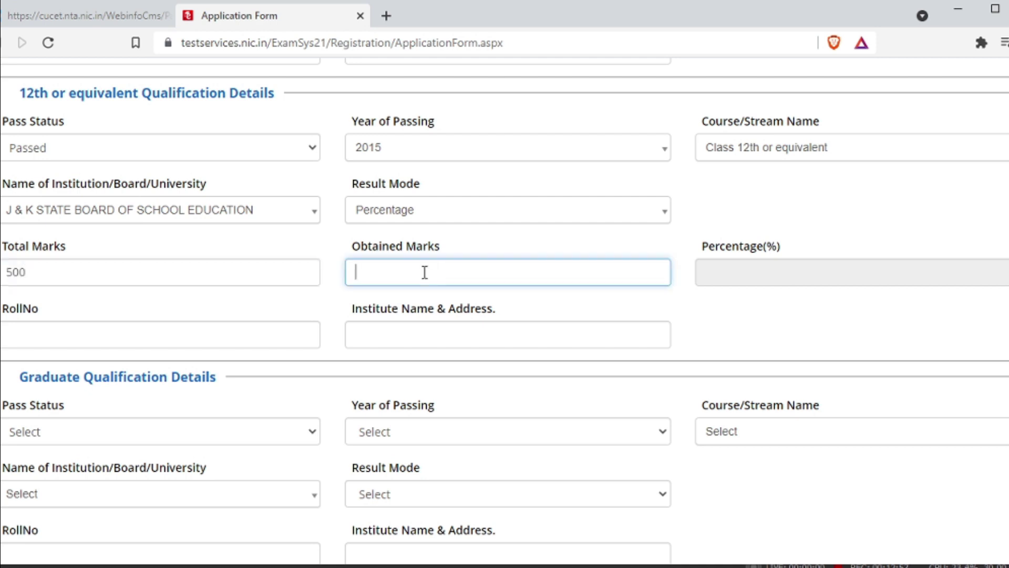
pyautogui.click(420, 342)
pyautogui.write('GBH')
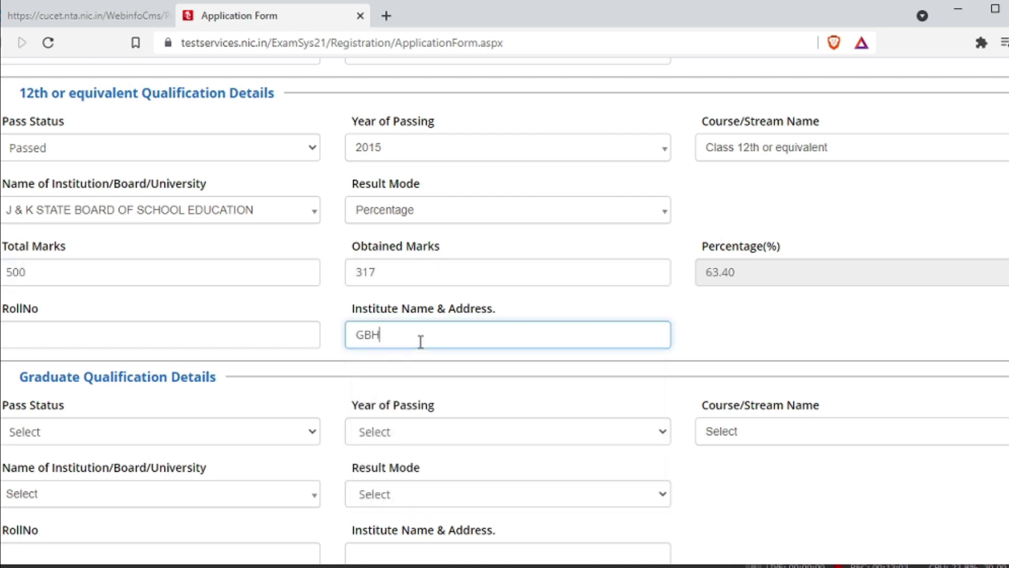
pyautogui.click(179, 339)
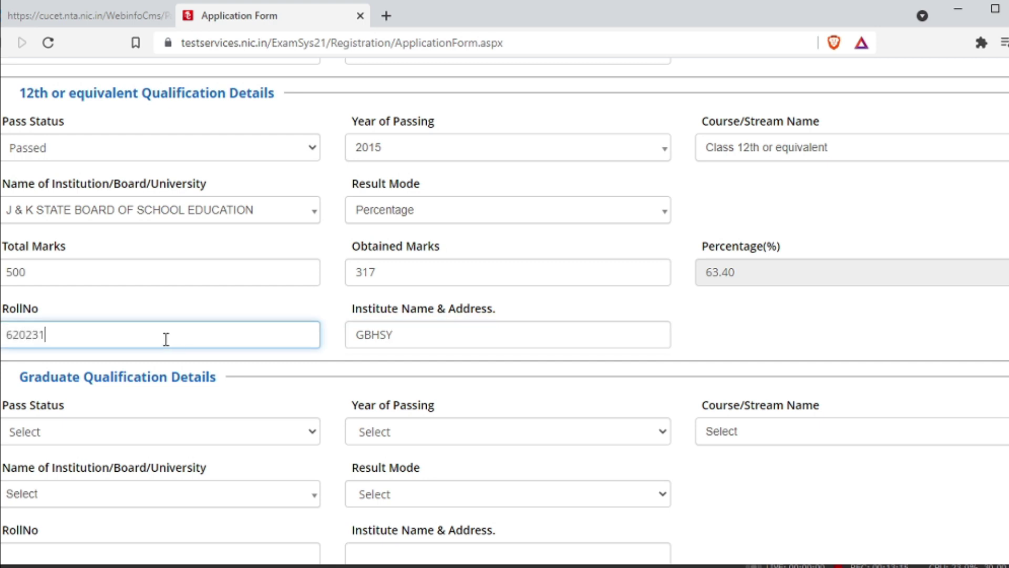
pyautogui.scroll(5, 227, 279)
pyautogui.scroll(-10, 229, 280)
# Set the graduate qualification to Passed, year 2020, course B.Tech.
pyautogui.scroll(3, 193, 255)
pyautogui.click(189, 269)
pyautogui.click(191, 308)
pyautogui.click(397, 274)
pyautogui.click(479, 359)
pyautogui.click(751, 270)
pyautogui.click(743, 401)
# Choose Baba Ghulam Shah Badshah University and Percentage as the result mode.
pyautogui.click(198, 340)
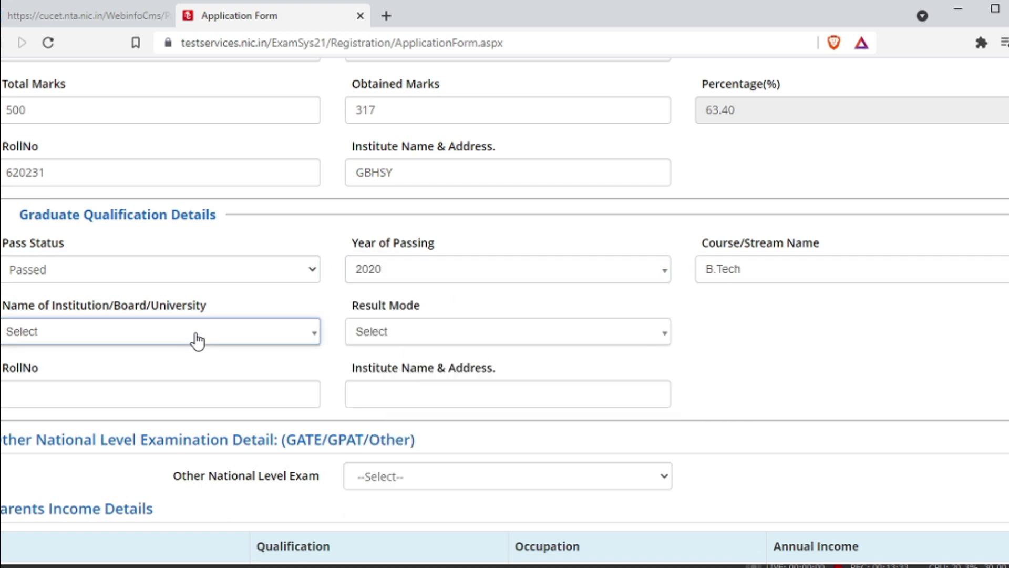
pyautogui.click(196, 341)
pyautogui.write('baba')
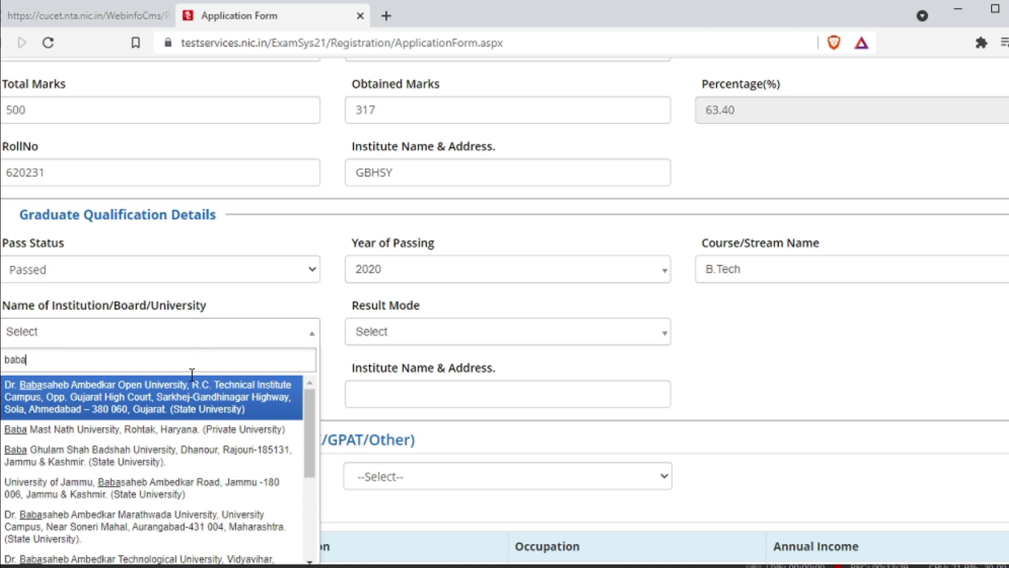
pyautogui.click(191, 452)
pyautogui.click(452, 341)
pyautogui.click(464, 404)
# Enter graduate marks 4221 of 6000 and institute name BGBSU.
pyautogui.click(135, 407)
pyautogui.click(392, 410)
pyautogui.write('4')
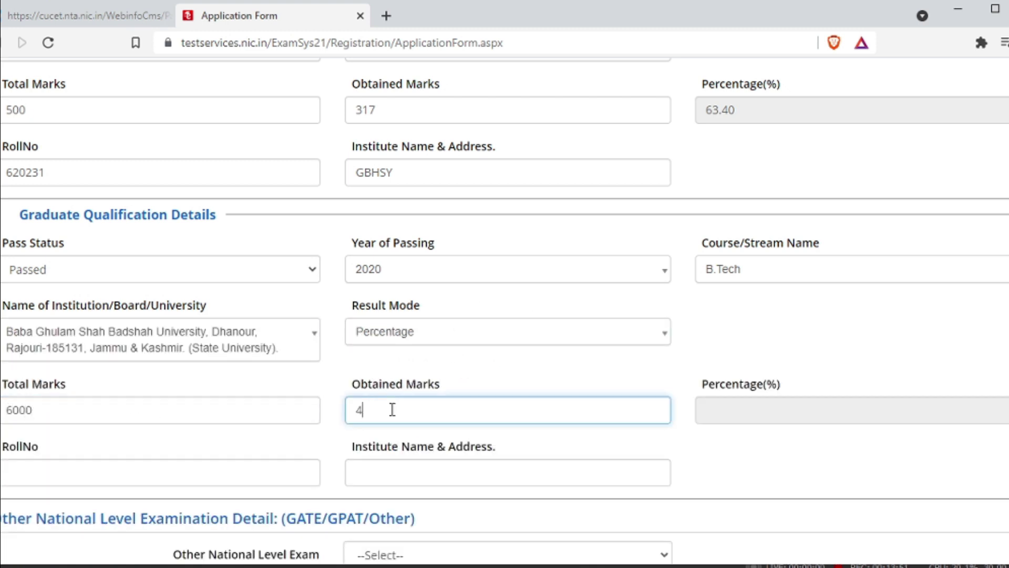
pyautogui.click(180, 475)
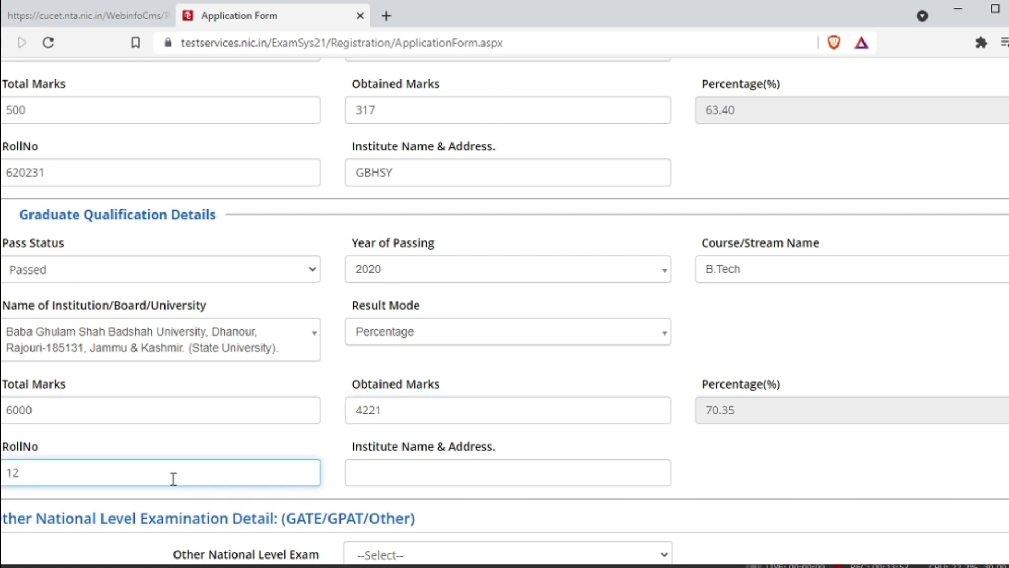
pyautogui.click(487, 474)
pyautogui.click(465, 475)
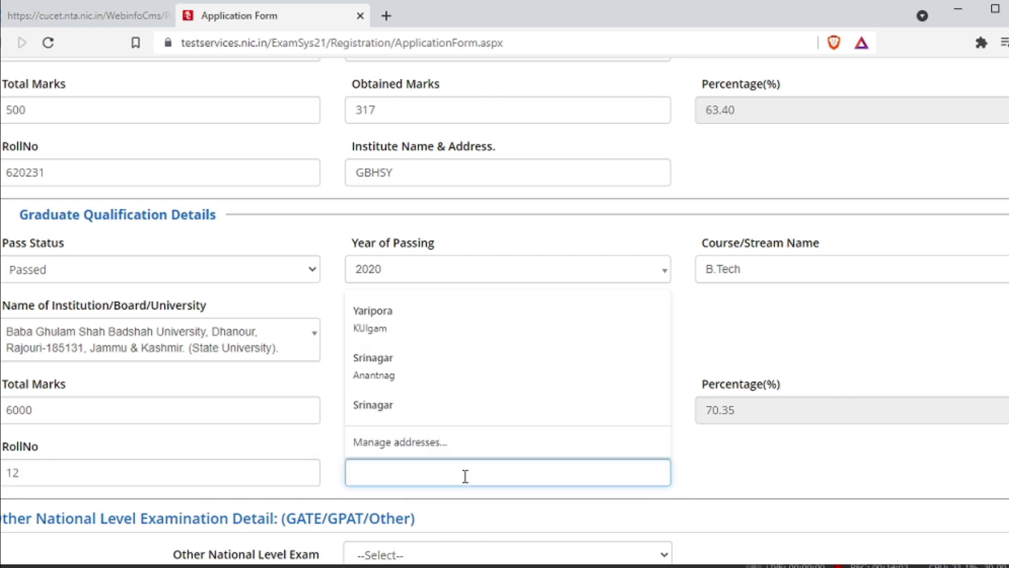
pyautogui.write('B')
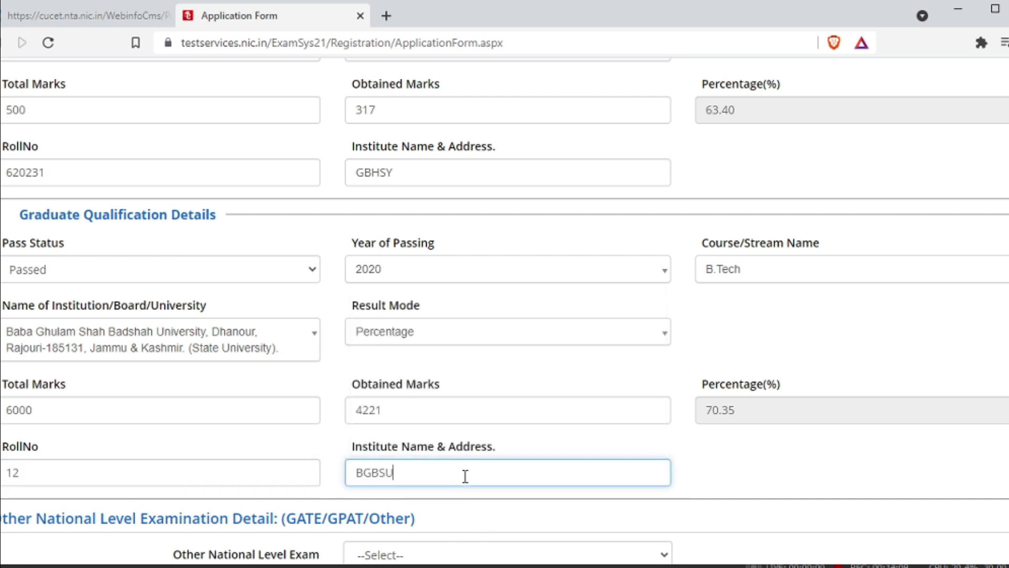
pyautogui.write('GBSU')
pyautogui.scroll(-5, 466, 476)
pyautogui.click(513, 230)
# Answer No for other national exams; set father to Matriculate, occupation Others (Including House Wife).
pyautogui.click(379, 284)
pyautogui.click(362, 348)
pyautogui.click(368, 427)
pyautogui.click(541, 338)
pyautogui.write('d')
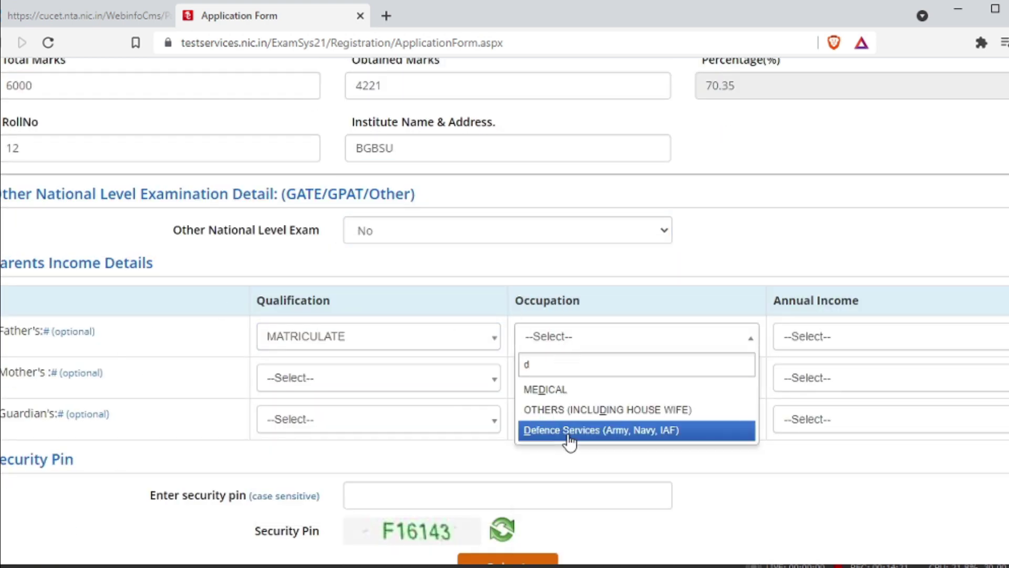
pyautogui.press('BackSpace')
pyautogui.scroll(-3, 581, 433)
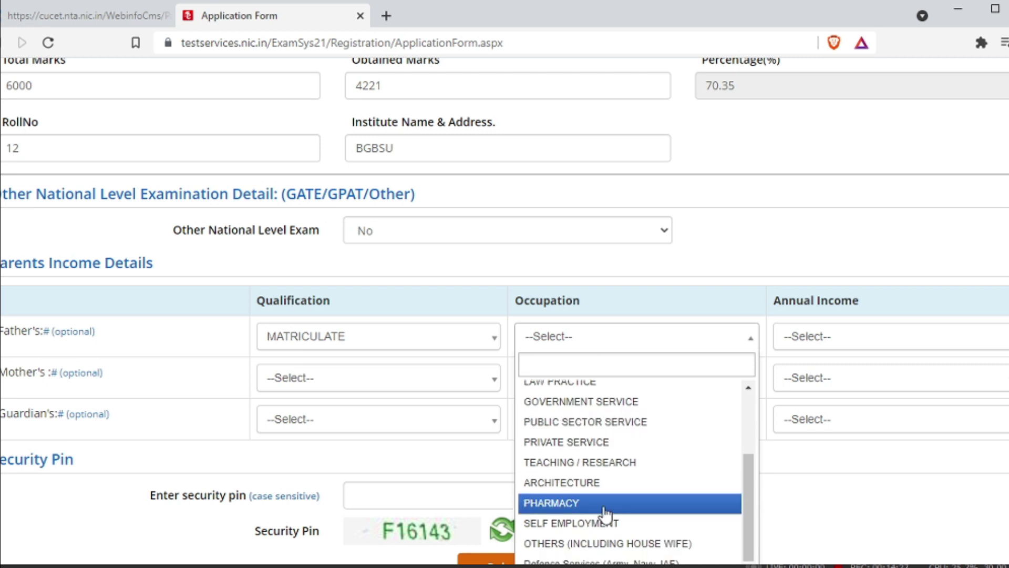
pyautogui.scroll(-2, 822, 459)
pyautogui.click(605, 451)
# Set mother's qualification to Graduate and occupation to Others (Including House Wife).
pyautogui.click(362, 293)
pyautogui.click(383, 403)
pyautogui.click(585, 291)
pyautogui.scroll(-3, 604, 462)
pyautogui.click(600, 491)
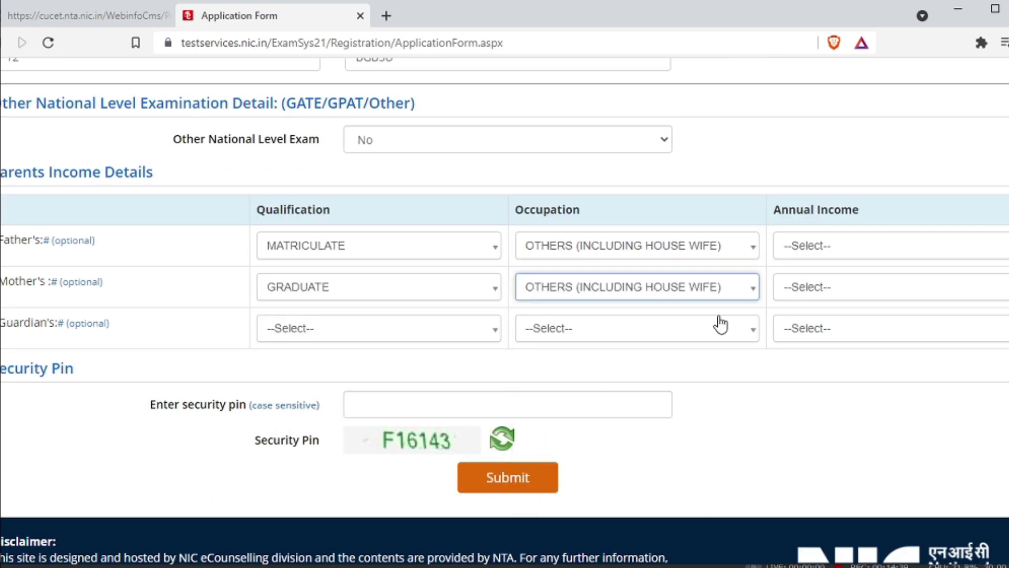
# Set both father's and mother's annual income to UPTO 100000.
pyautogui.click(848, 247)
pyautogui.click(855, 316)
pyautogui.click(852, 293)
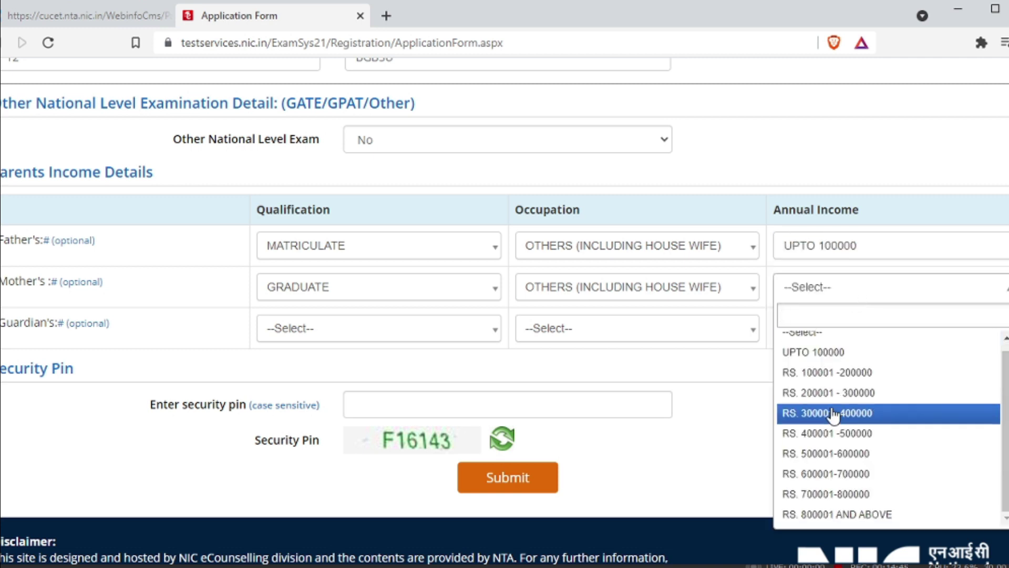
pyautogui.scroll(1, 833, 415)
pyautogui.click(841, 362)
pyautogui.click(848, 331)
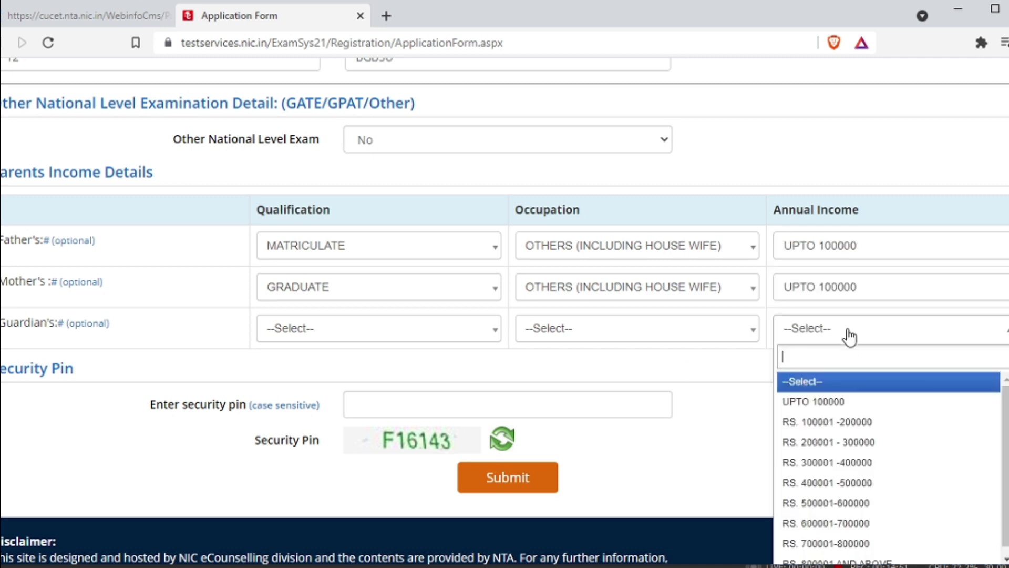
pyautogui.click(413, 400)
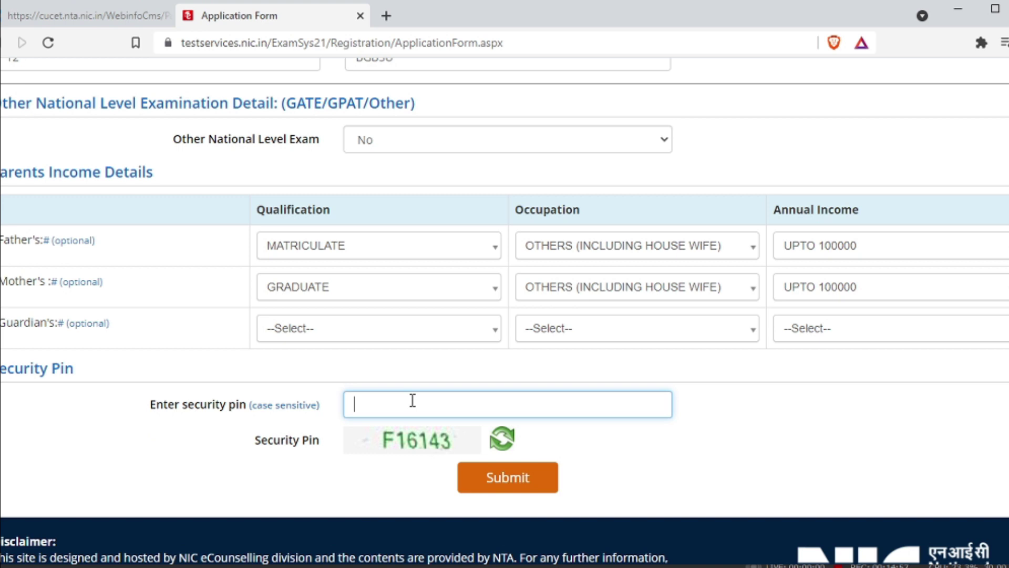
# Enter the security pin, submit, and tick each review particular, including Examination Cities, as verified.
pyautogui.write('F16143')
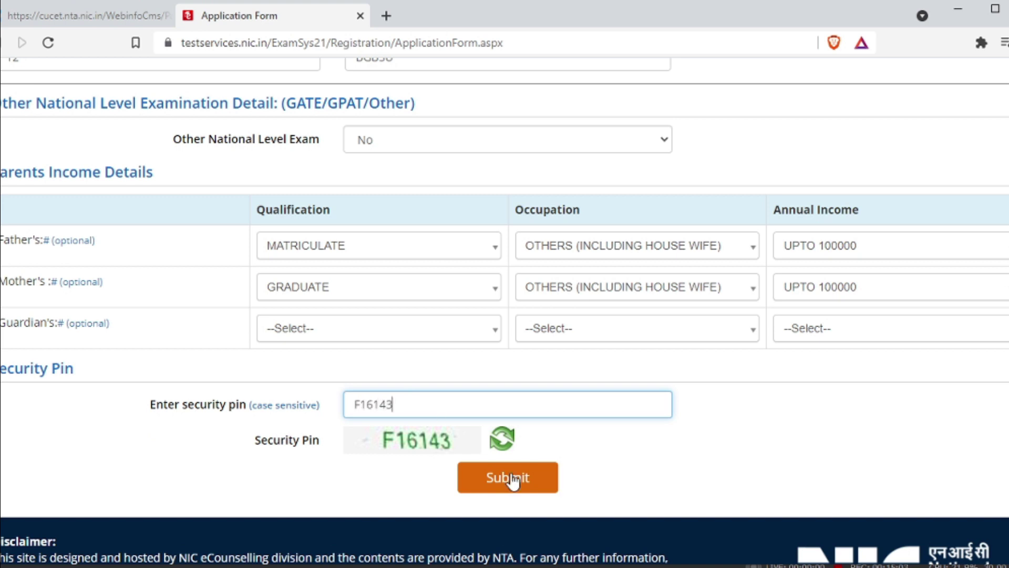
pyautogui.click(514, 478)
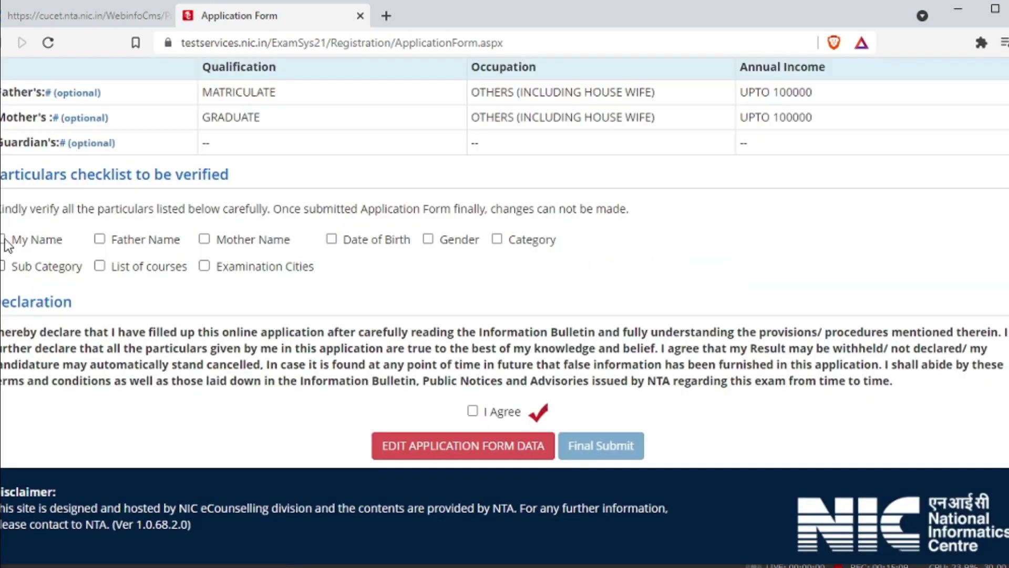
pyautogui.click(99, 265)
pyautogui.click(99, 239)
pyautogui.click(204, 238)
pyautogui.click(204, 266)
pyautogui.click(356, 241)
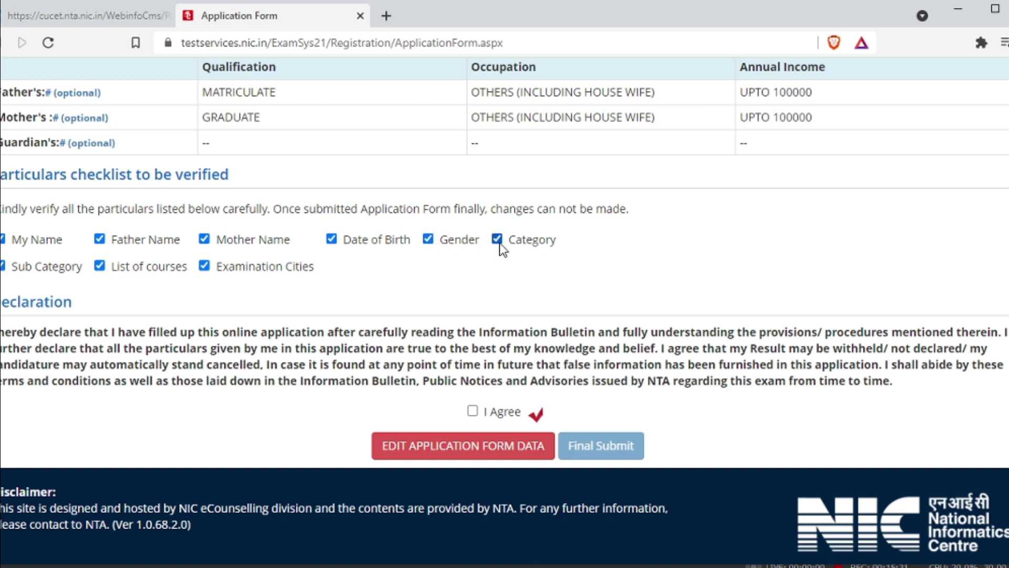
# Accept the declaration, do the Final Submit, and confirm with Yes.
pyautogui.scroll(10, 522, 265)
pyautogui.scroll(-10, 522, 265)
pyautogui.scroll(6, 429, 295)
pyautogui.scroll(-6, 430, 291)
pyautogui.click(472, 411)
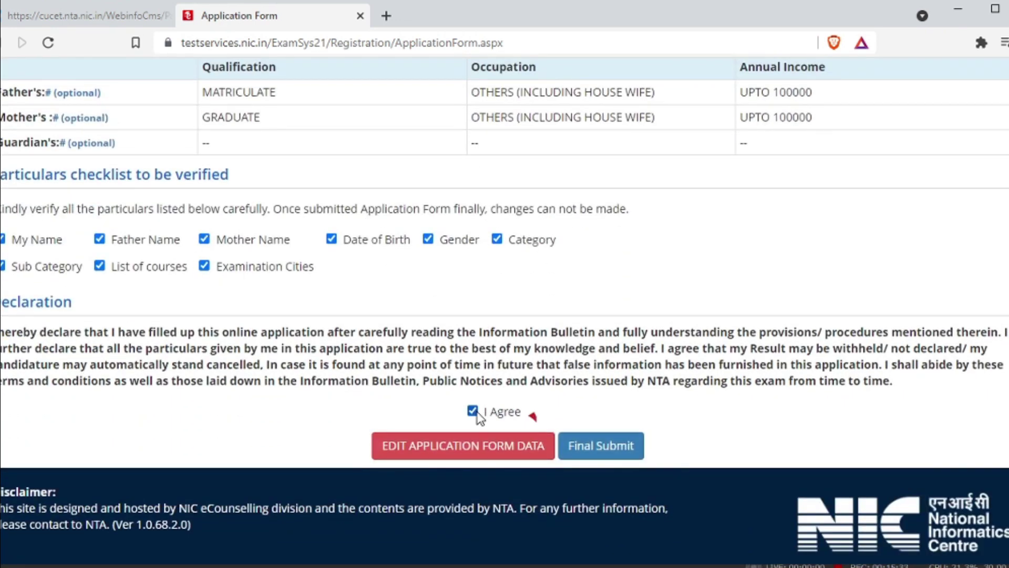
pyautogui.click(591, 439)
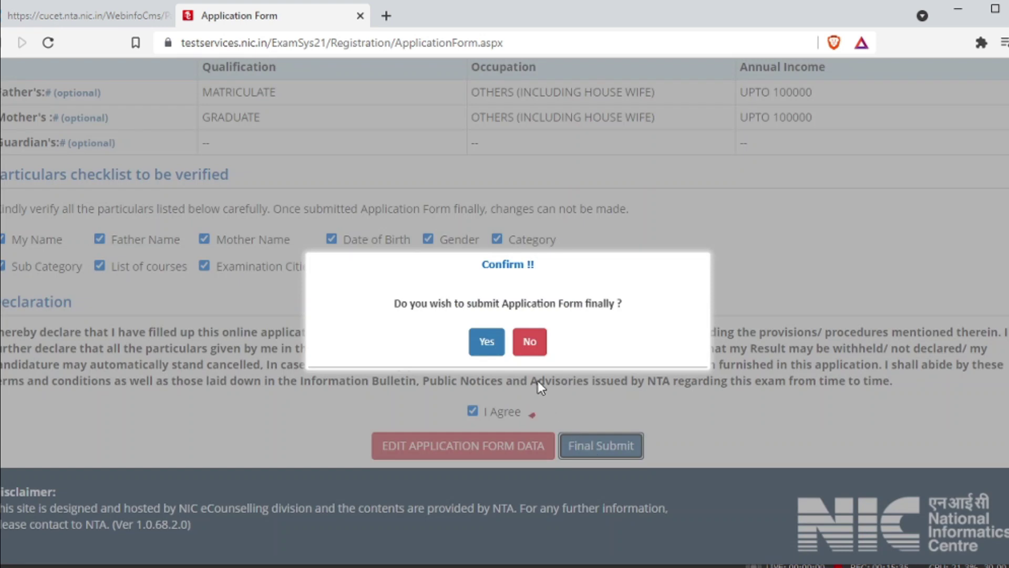
pyautogui.click(487, 342)
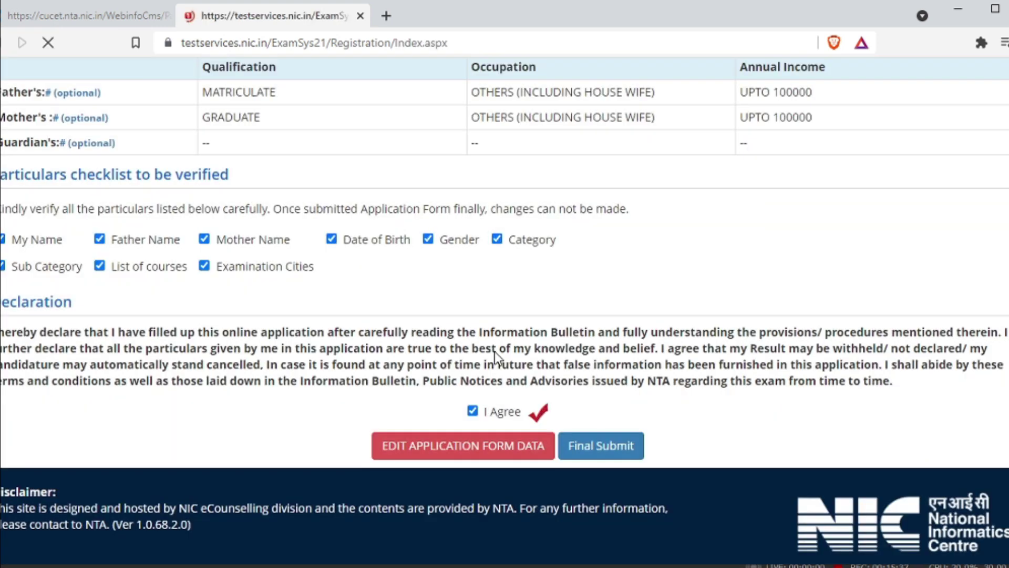
# Go from the Candidate Home Page to the Upload Documents page.
pyautogui.scroll(-3, 504, 339)
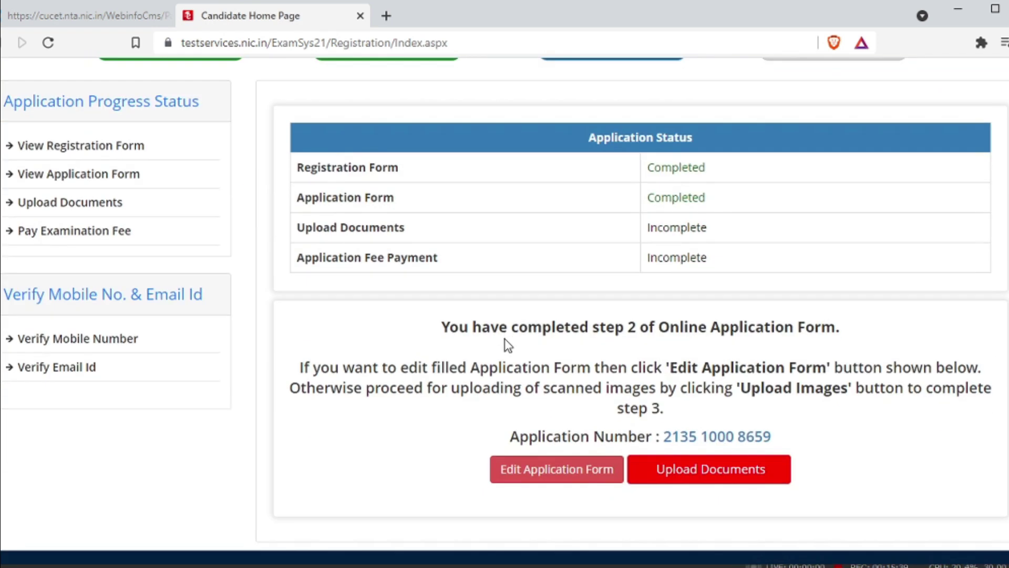
pyautogui.scroll(-2, 505, 339)
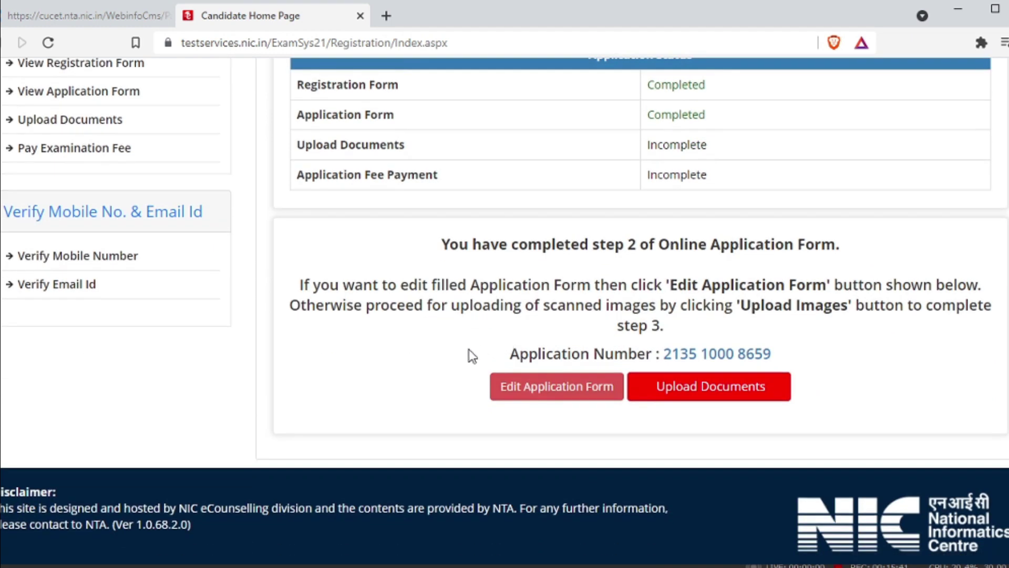
pyautogui.click(720, 391)
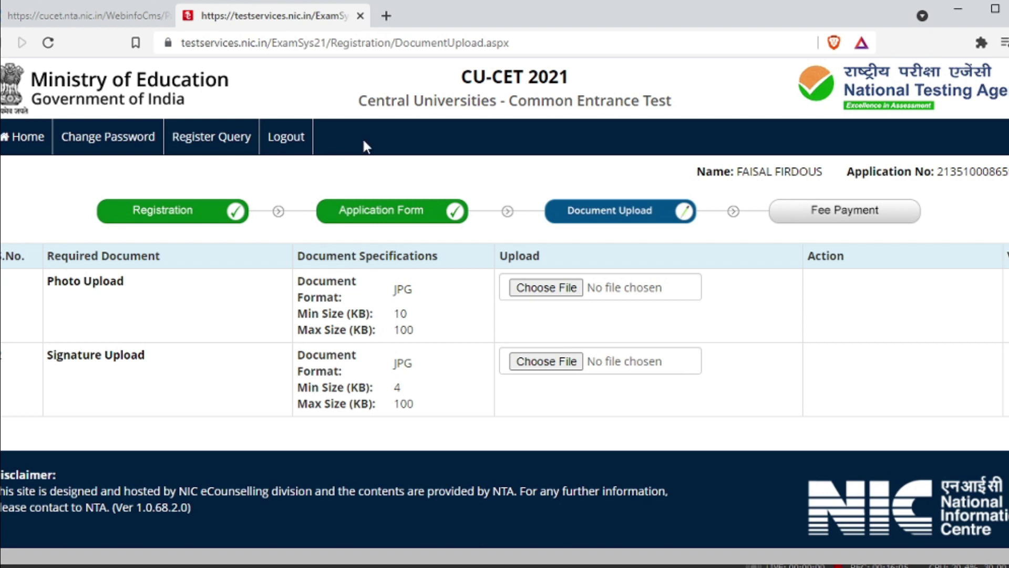
# Search 'image compression' in a new tab and open the compressjpeg.com site.
pyautogui.click(386, 17)
pyautogui.write('image')
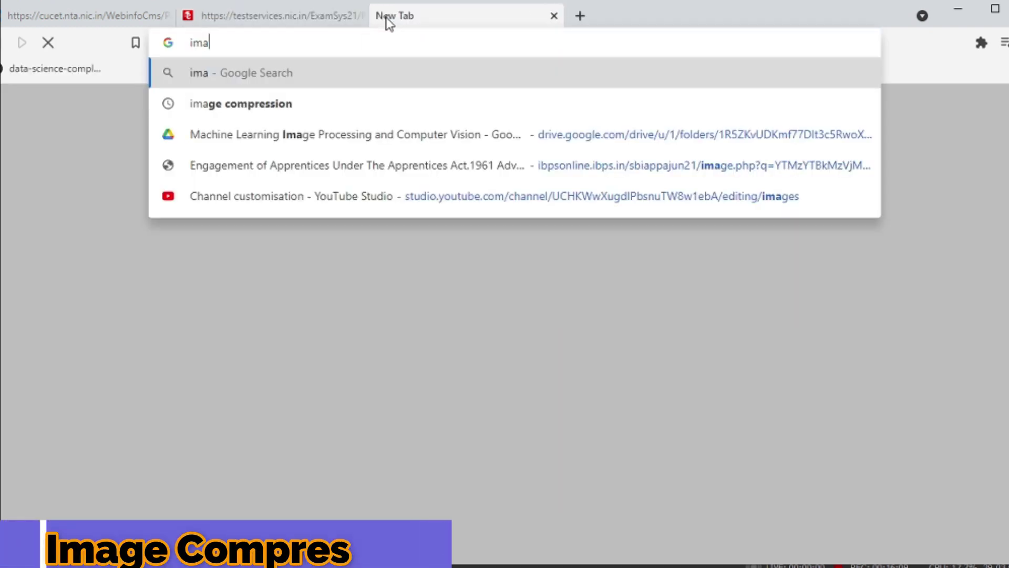
pyautogui.press('Down')
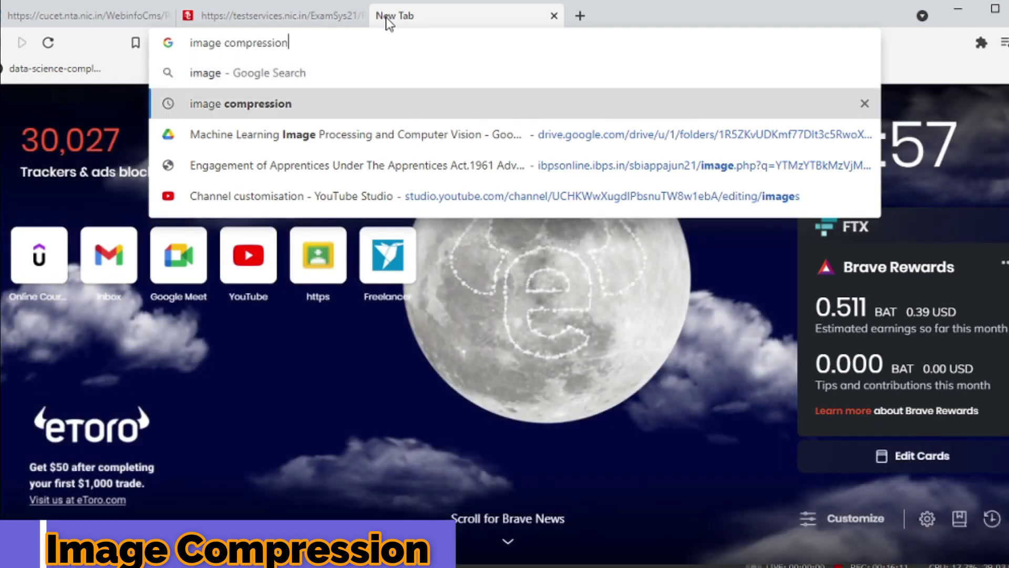
pyautogui.press('Return')
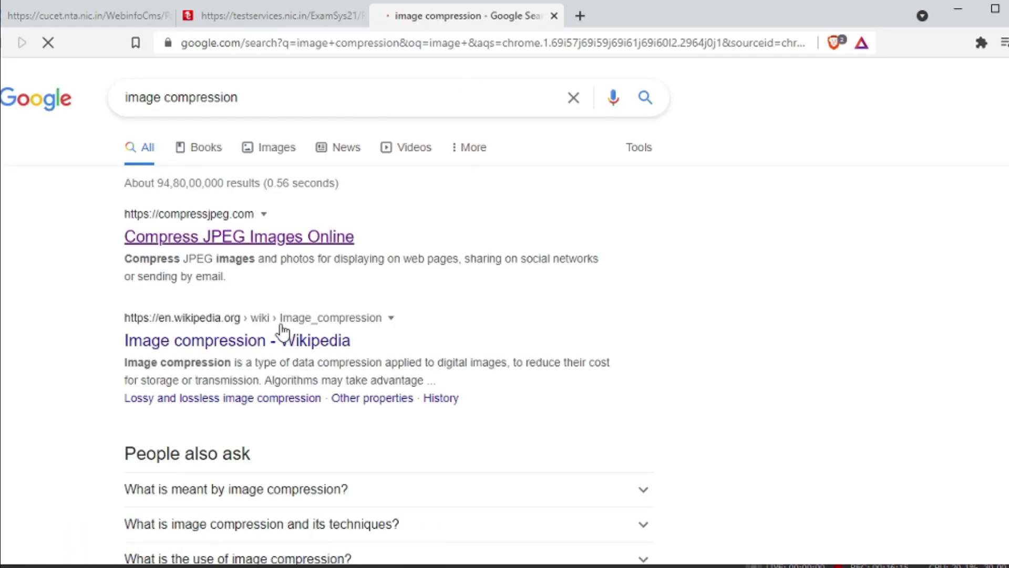
pyautogui.click(268, 241)
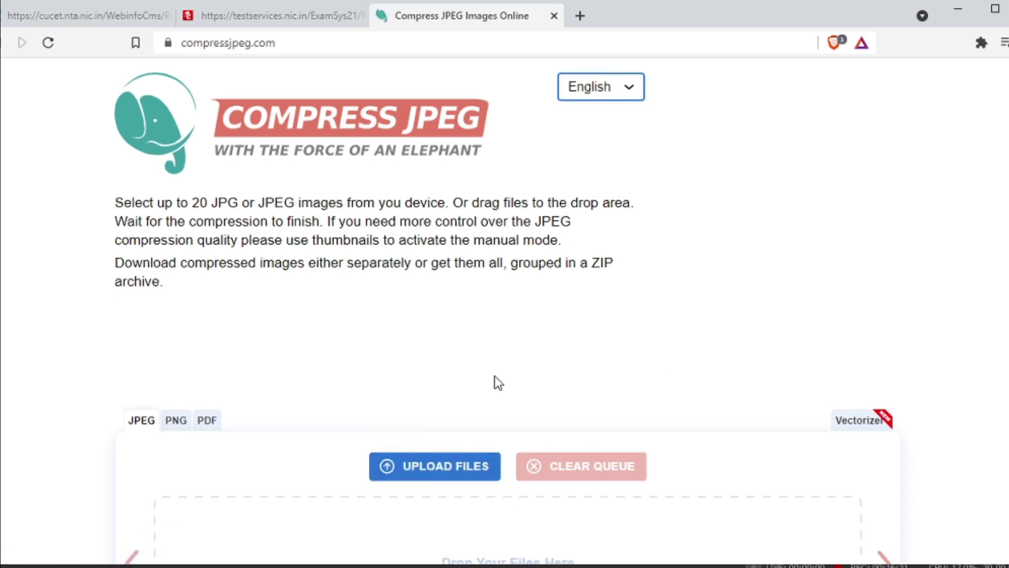
# Skim the Compress JPEG page, then return to the portal's Document Upload tab.
pyautogui.scroll(-3, 504, 376)
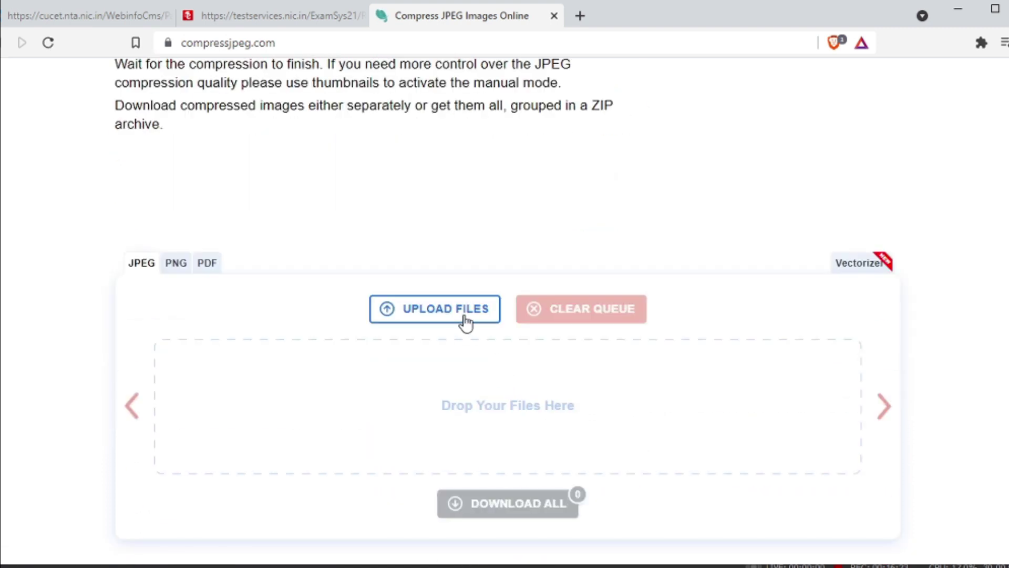
pyautogui.scroll(-4, 741, 410)
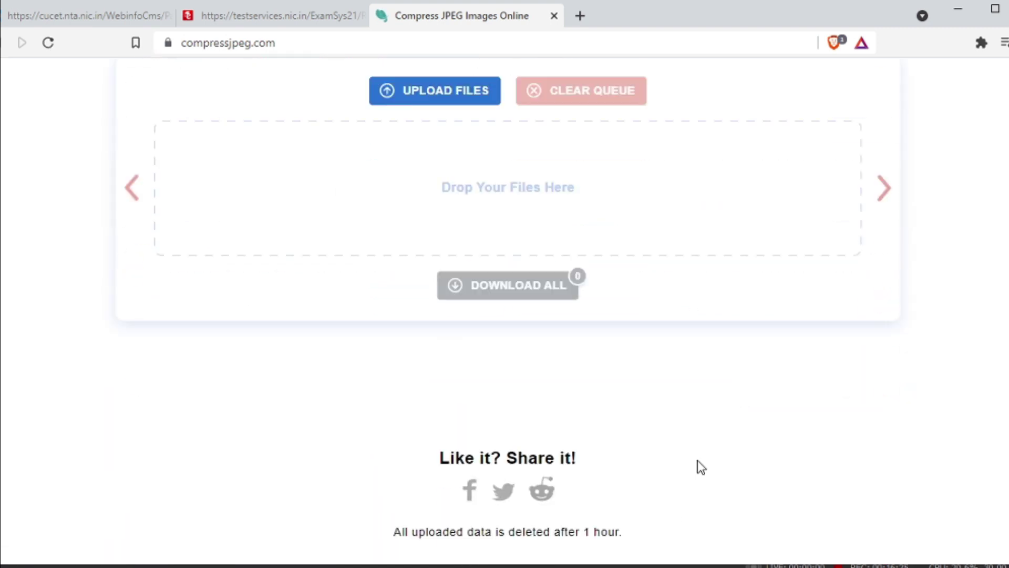
pyautogui.scroll(4, 645, 398)
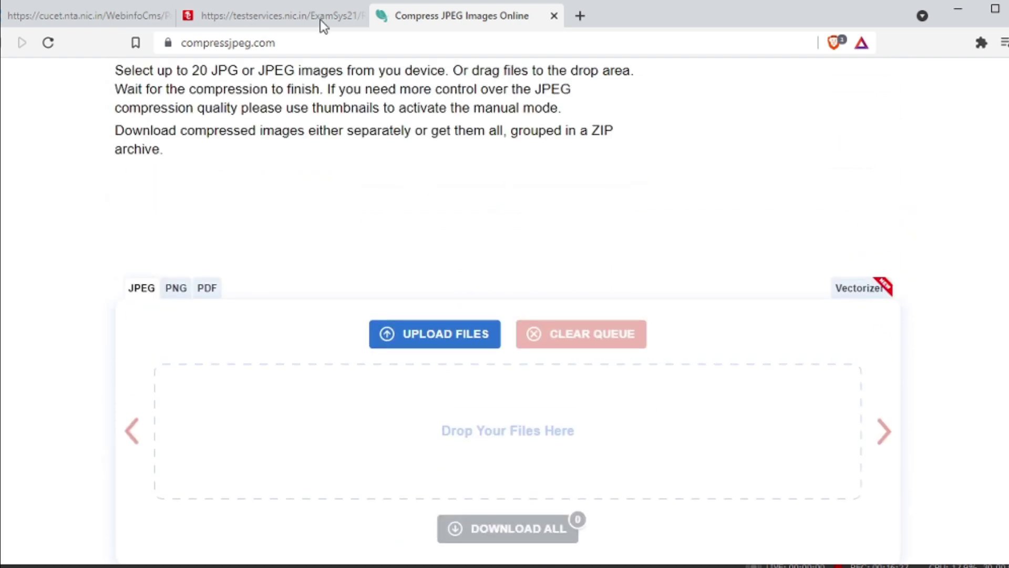
pyautogui.click(320, 20)
pyautogui.click(561, 289)
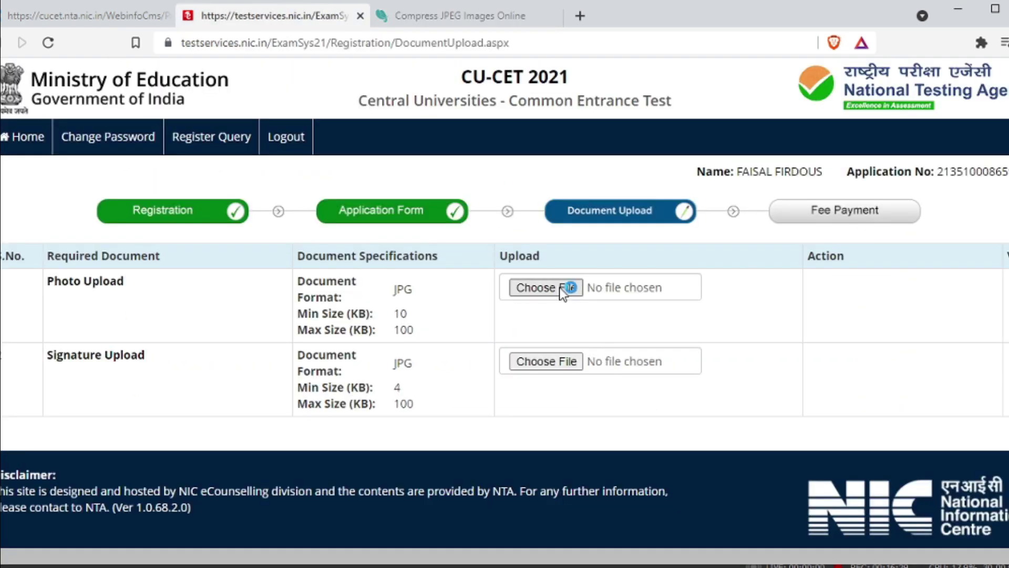
# Open phtomin-min.jpg from New Volume (S:) > Applicant details > applicant folder as the photo.
pyautogui.click(562, 289)
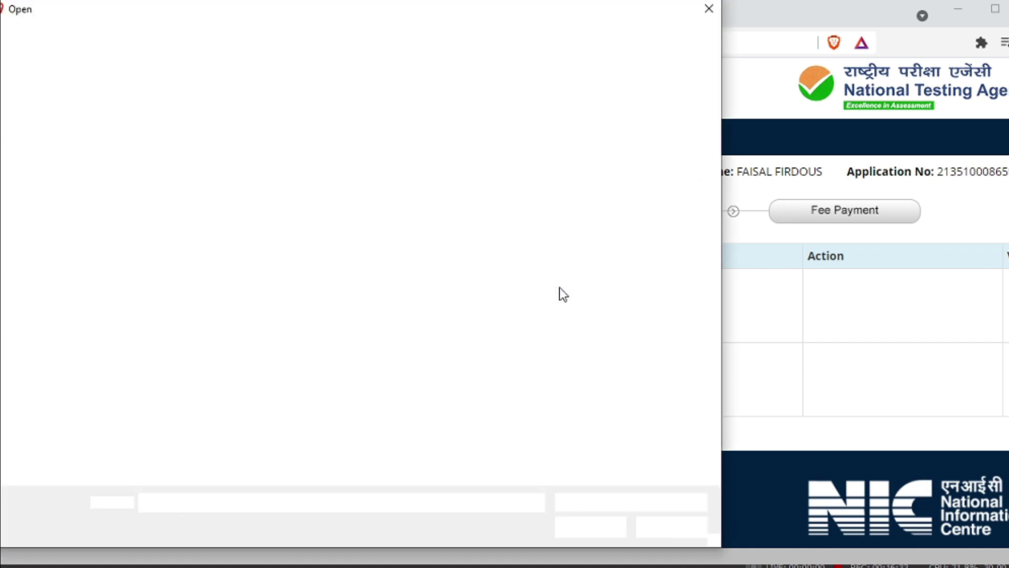
pyautogui.click(87, 270)
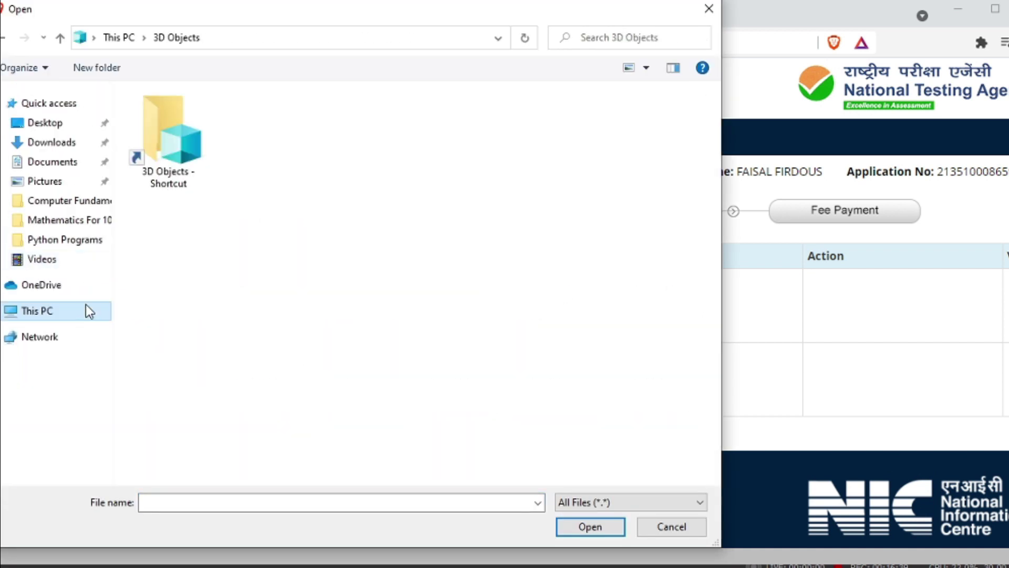
pyautogui.click(86, 306)
pyautogui.doubleClick(203, 408)
pyautogui.doubleClick(246, 141)
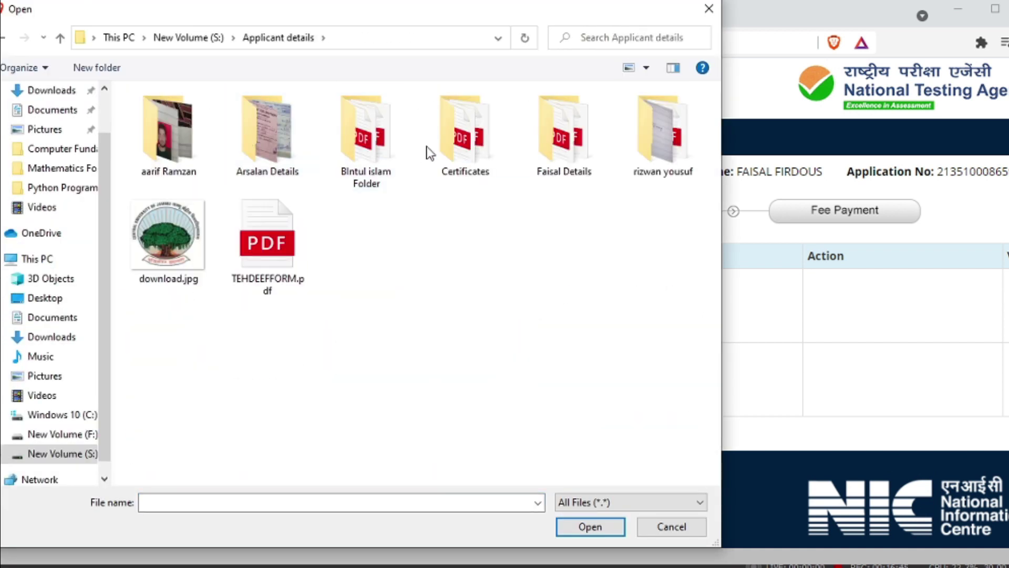
pyautogui.doubleClick(563, 123)
pyautogui.scroll(-2, 168, 400)
pyautogui.click(650, 205)
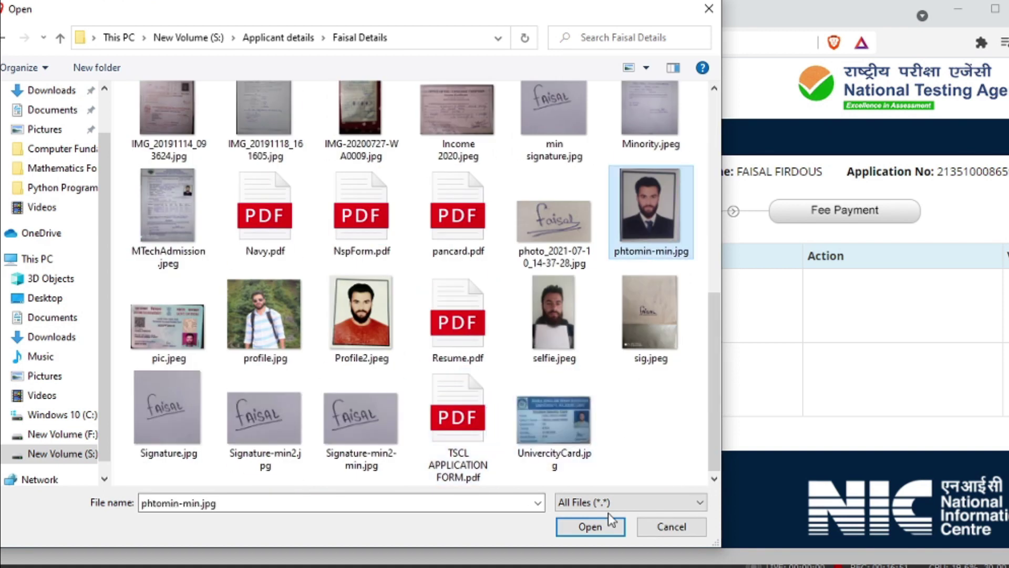
pyautogui.click(590, 526)
# Zoom out and frame the photo at 140×180 px, then upload it.
pyautogui.moveTo(509, 375); pyautogui.dragTo(501, 355)
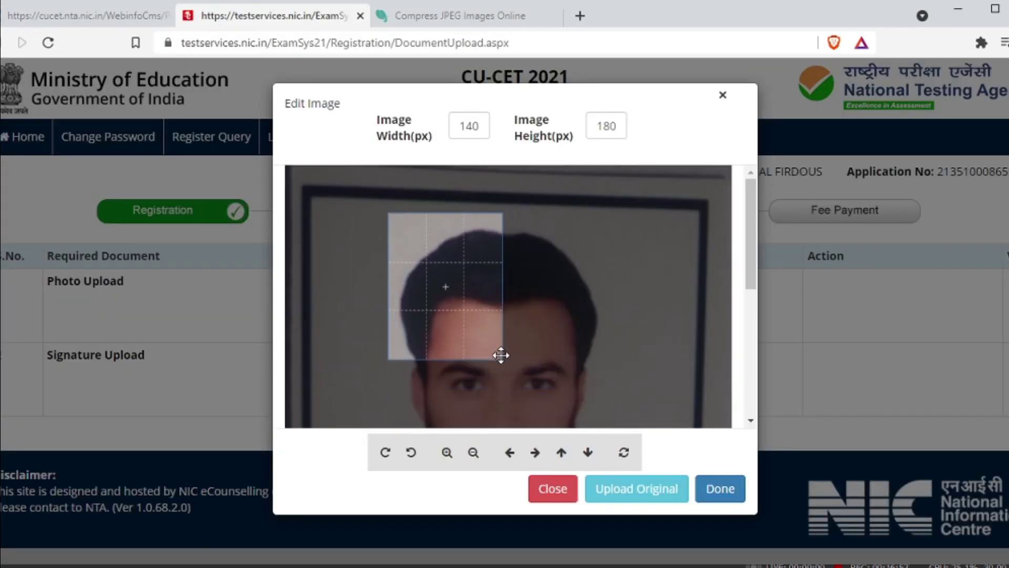
pyautogui.click(468, 449)
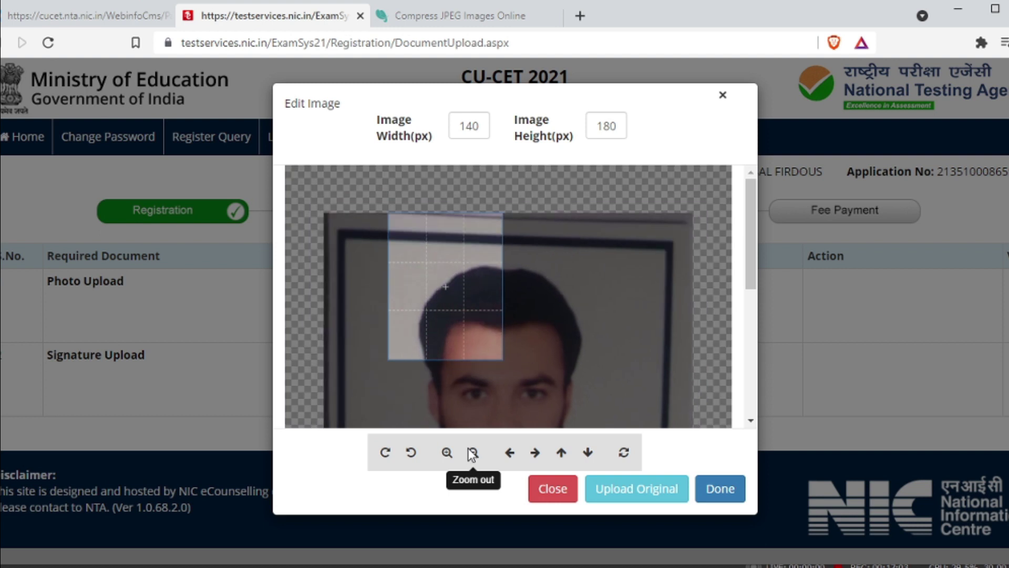
pyautogui.click(468, 449)
pyautogui.click(468, 449)
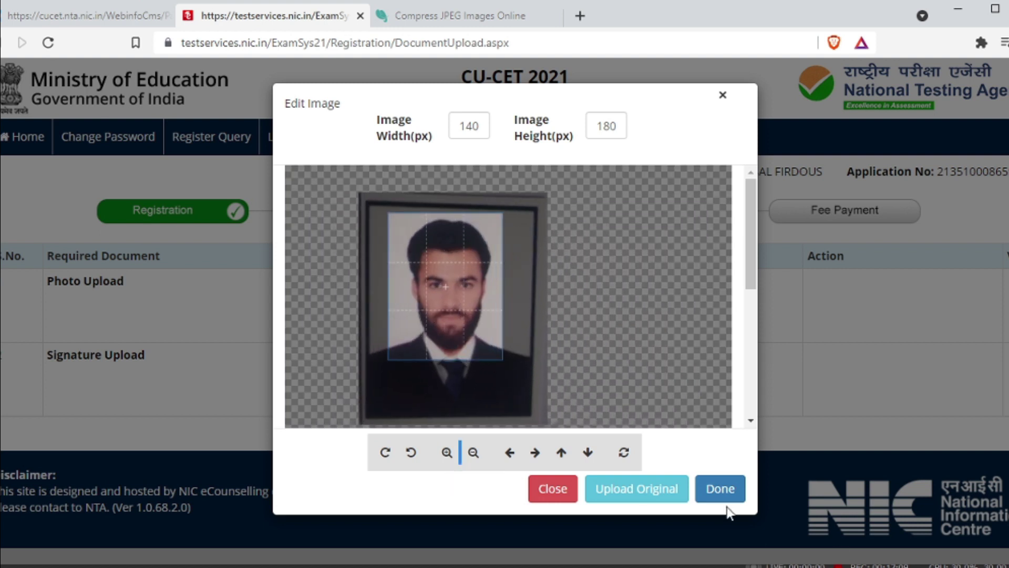
pyautogui.click(721, 494)
pyautogui.click(547, 426)
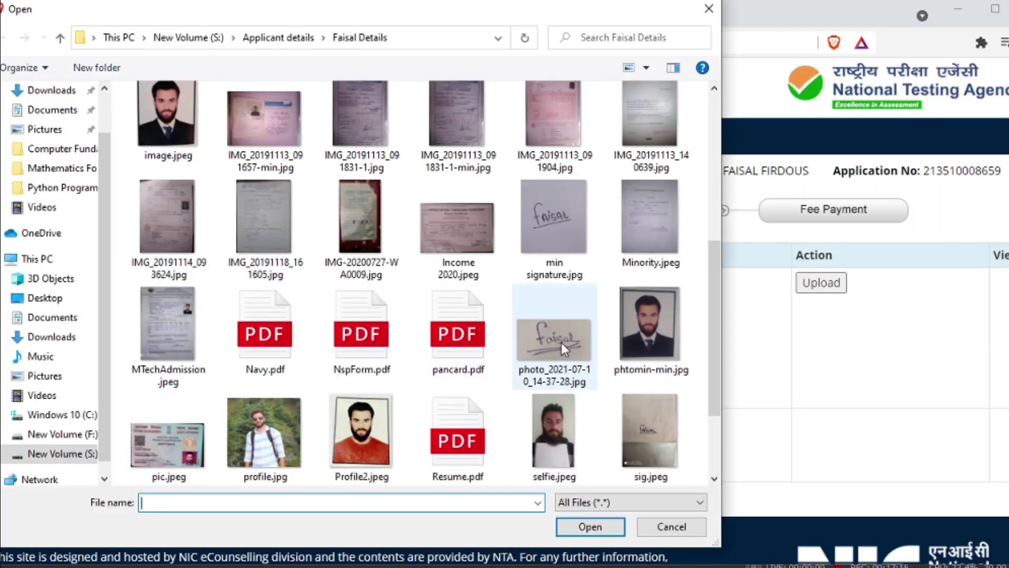
# Open min signature.jpg, zoom out and move it up into the crop frame.
pyautogui.scroll(-2, 562, 342)
pyautogui.scroll(5, 526, 315)
pyautogui.scroll(-1, 503, 274)
pyautogui.scroll(-3, 504, 273)
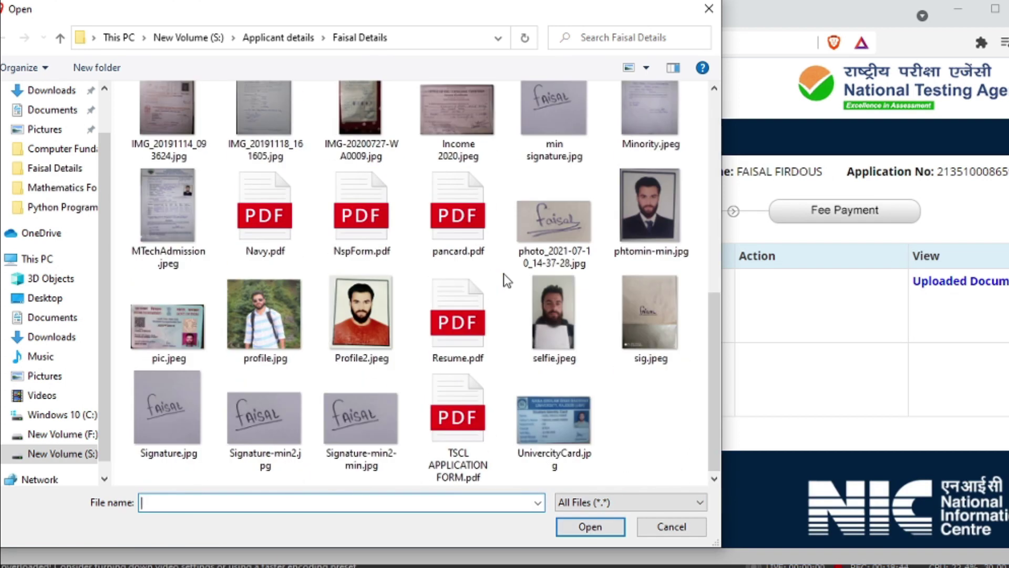
pyautogui.scroll(2, 503, 274)
pyautogui.click(557, 226)
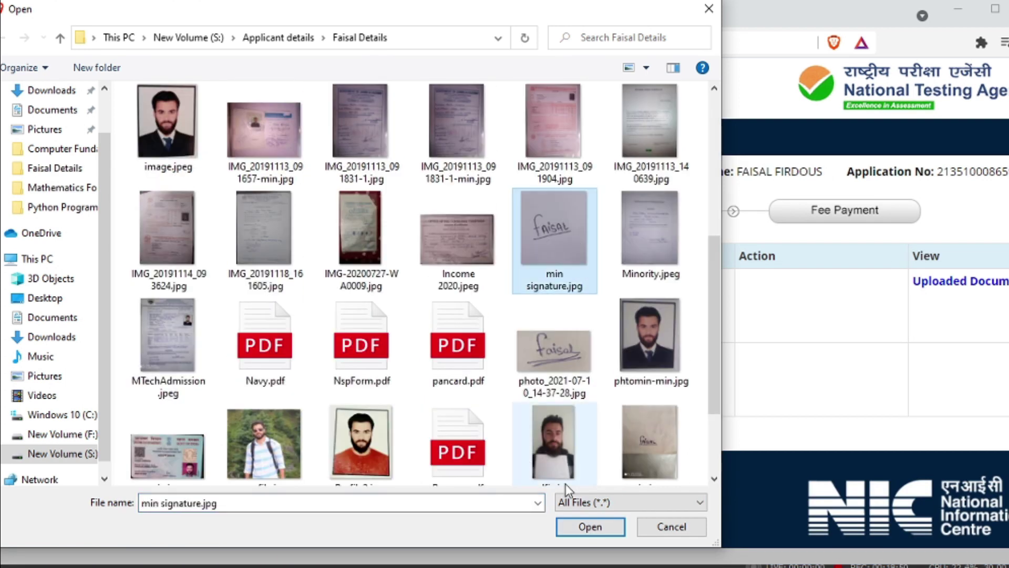
pyautogui.click(567, 521)
pyautogui.click(479, 460)
pyautogui.moveTo(502, 378)
pyautogui.mouseDown()
pyautogui.moveTo(521, 277)
pyautogui.moveTo(520, 285)
pyautogui.mouseUp()
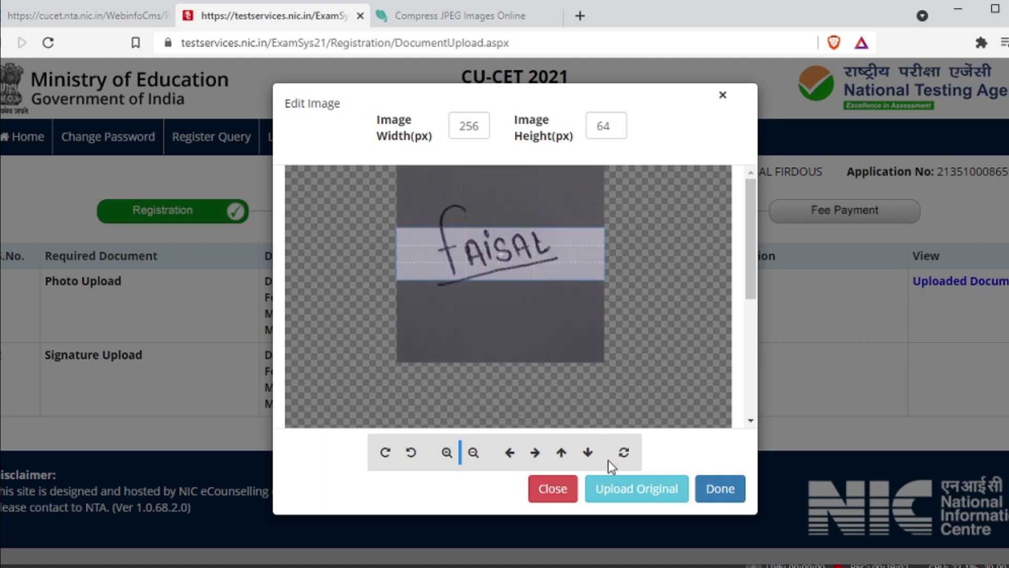
pyautogui.moveTo(598, 277); pyautogui.dragTo(580, 260)
# Set the signature crop to width 200 and height 120 pixels.
pyautogui.click(481, 122)
pyautogui.press('BackSpace')
pyautogui.press('BackSpace')
pyautogui.write('00')
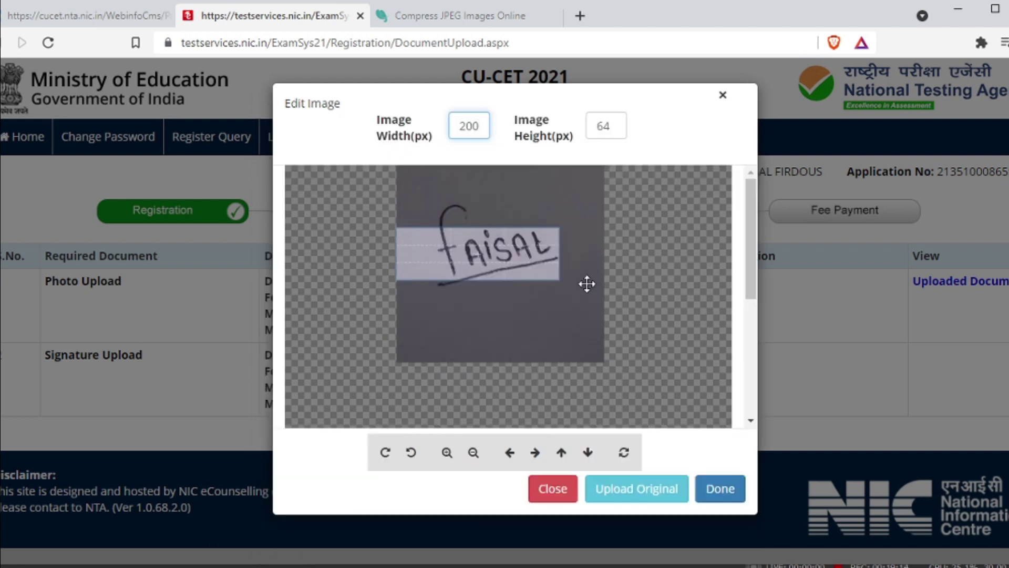
pyautogui.click(610, 127)
pyautogui.press('BackSpace')
pyautogui.write('0')
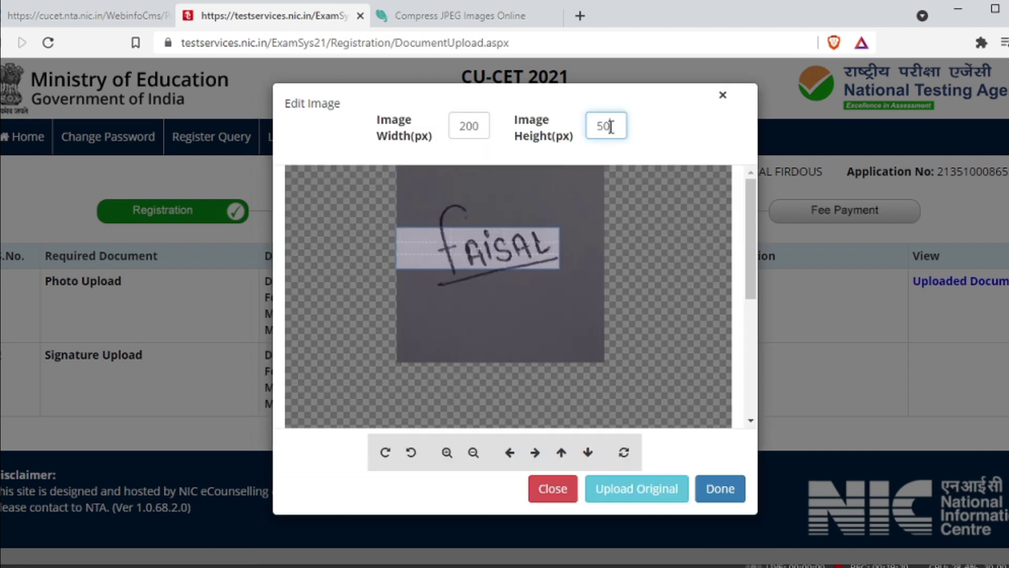
pyautogui.press('BackSpace')
pyautogui.press('BackSpace')
pyautogui.write('01')
pyautogui.press('BackSpace')
pyautogui.press('BackSpace')
pyautogui.write('120')
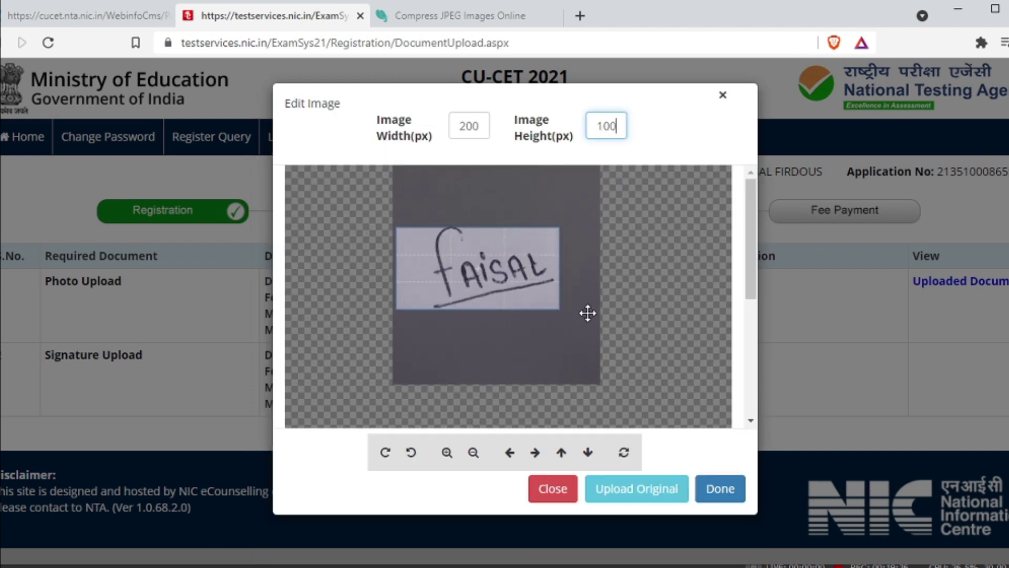
pyautogui.press('BackSpace')
pyautogui.write('0')
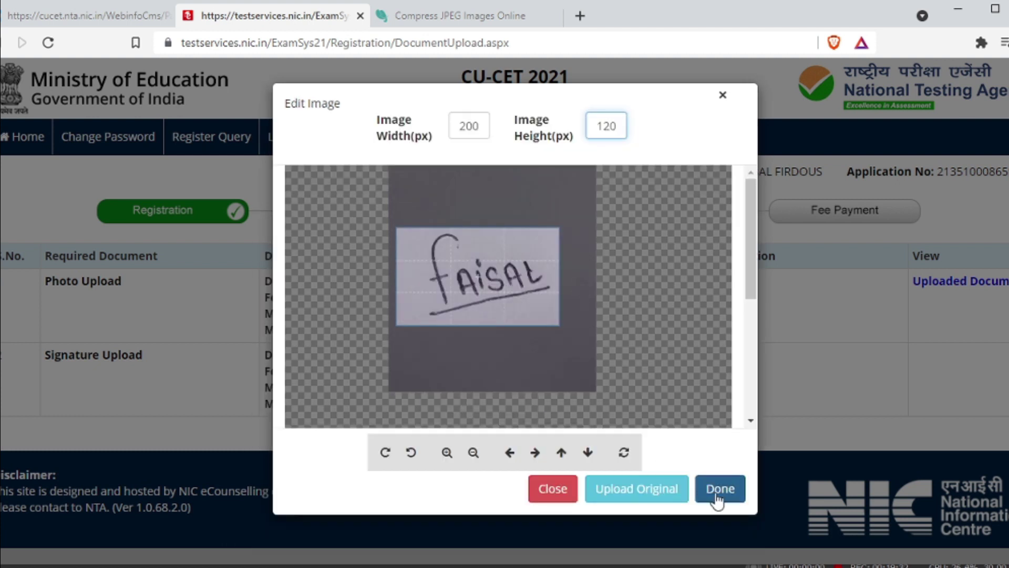
# Confirm the 200×120 crop, upload the signature and dismiss the success alert.
pyautogui.click(717, 489)
pyautogui.click(763, 361)
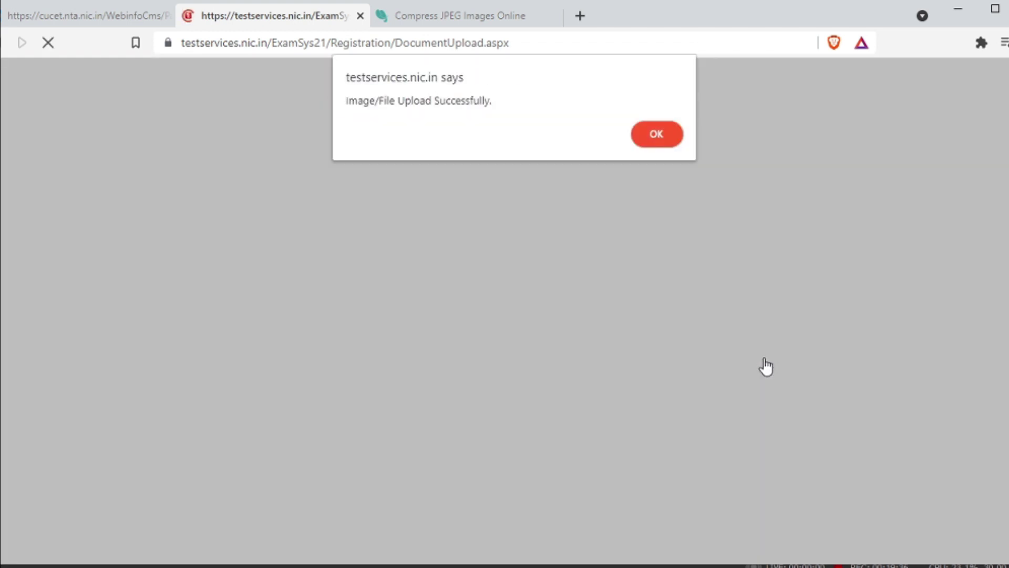
pyautogui.click(661, 143)
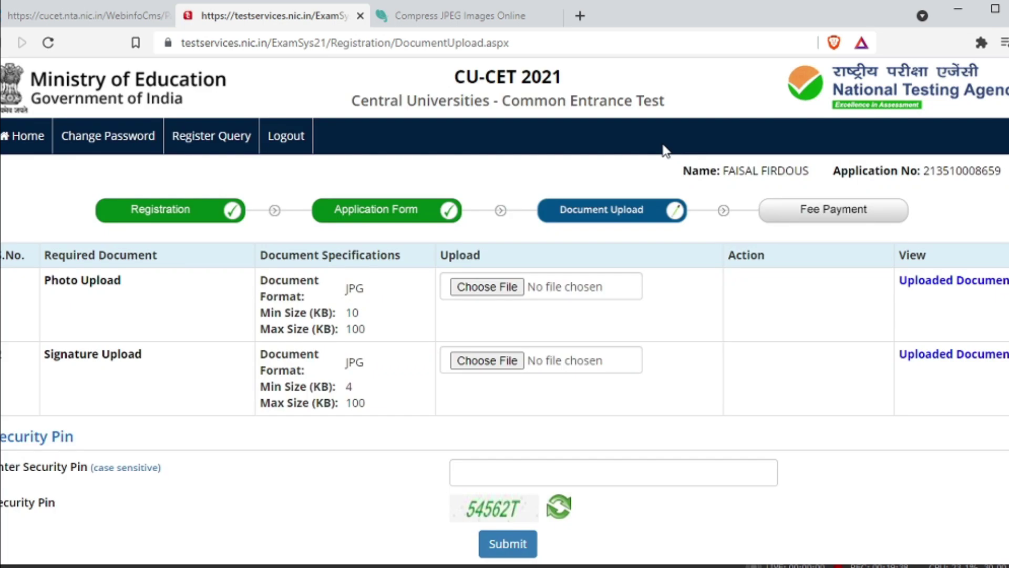
pyautogui.scroll(-2, 585, 434)
# Enter the security pin, submit the documents, confirm Yes and OK the success alert.
pyautogui.click(564, 391)
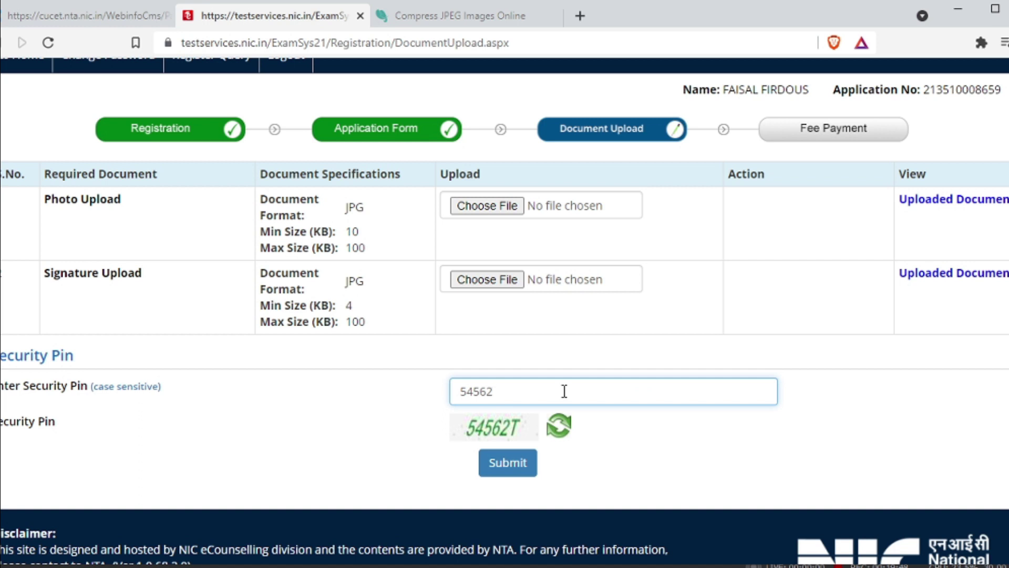
pyautogui.click(489, 467)
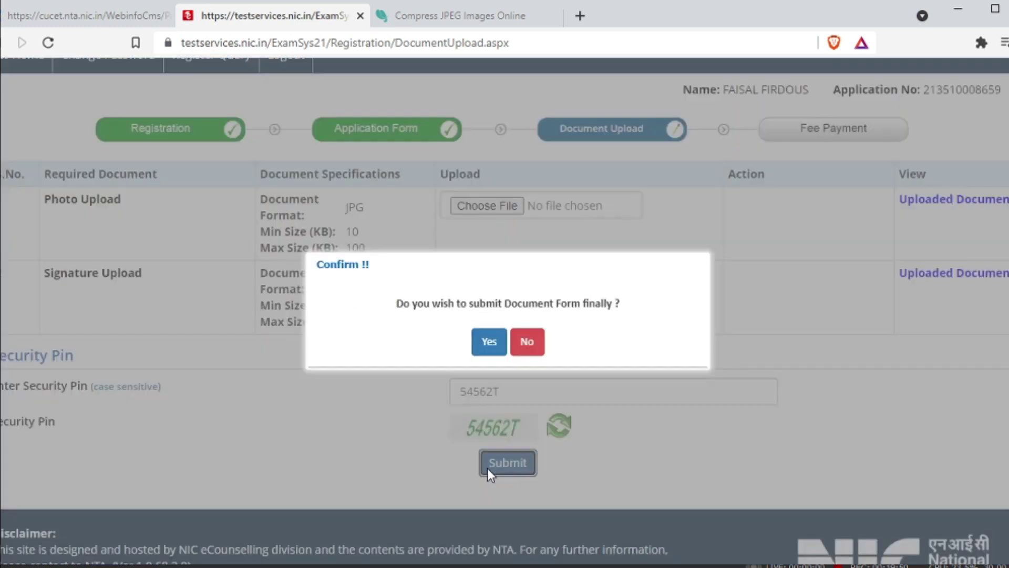
pyautogui.click(489, 341)
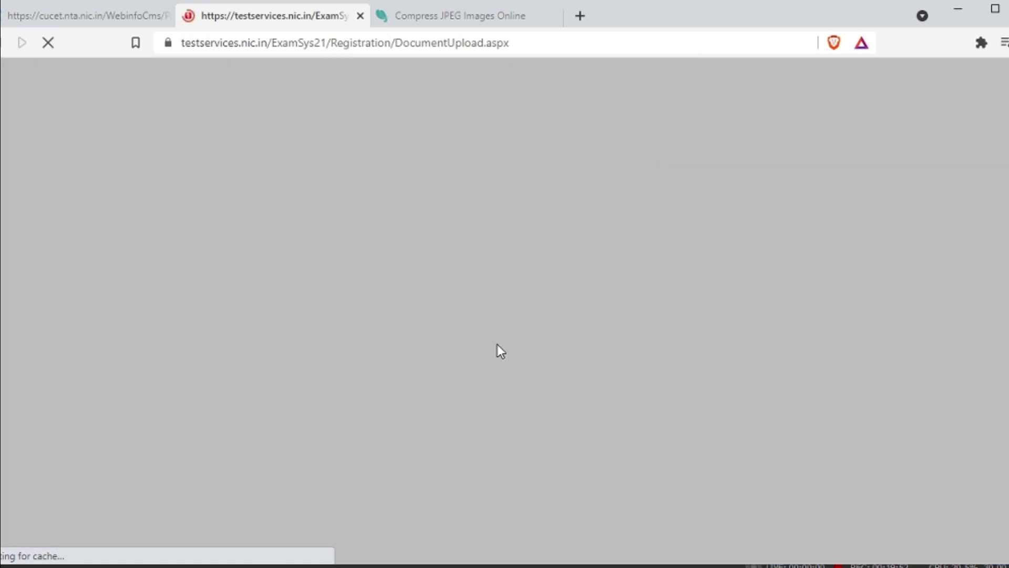
pyautogui.click(663, 135)
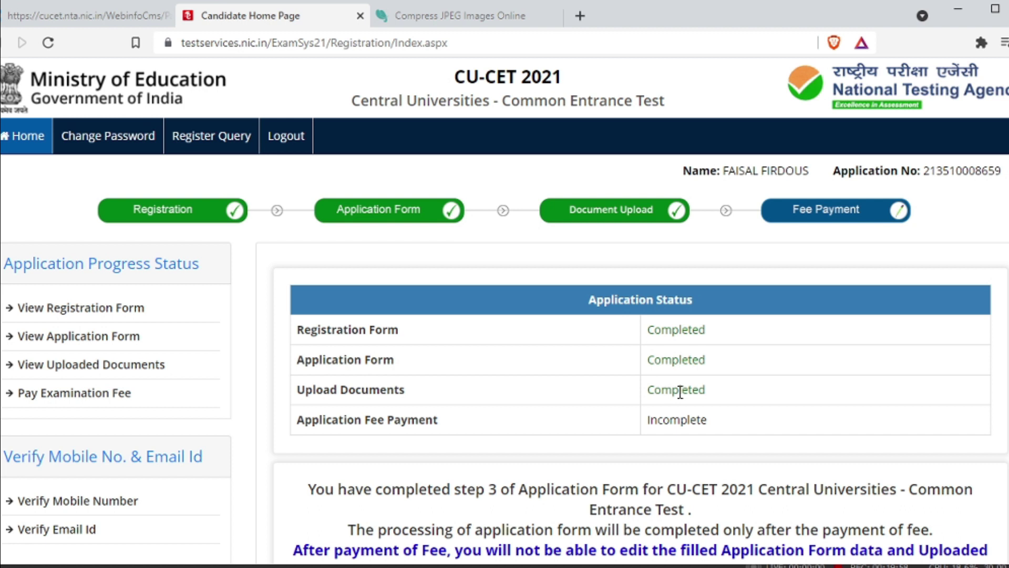
# Choose 'Verify Mobile Number' in the Candidate Home Page sidebar.
pyautogui.scroll(-5, 682, 392)
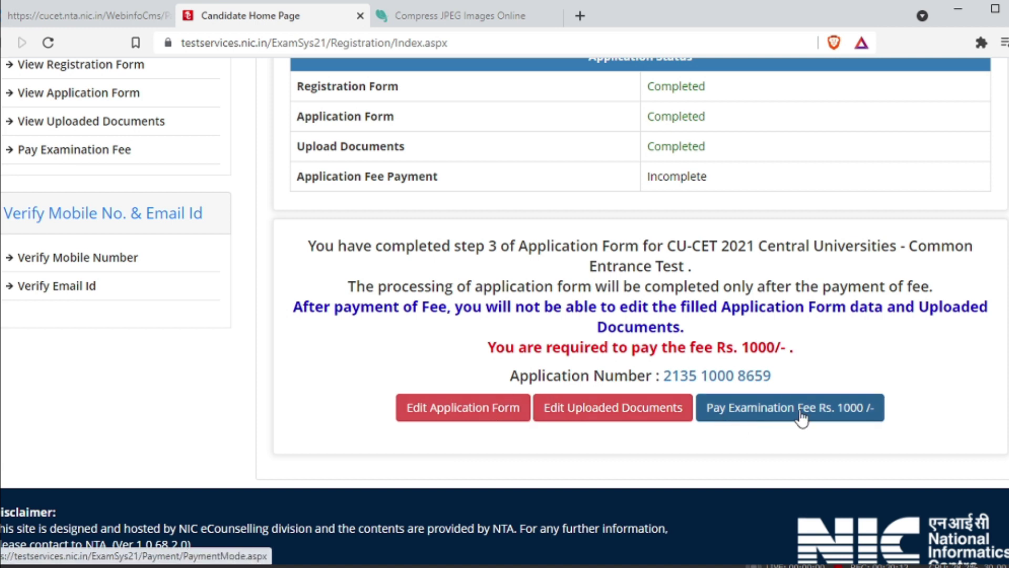
pyautogui.click(112, 267)
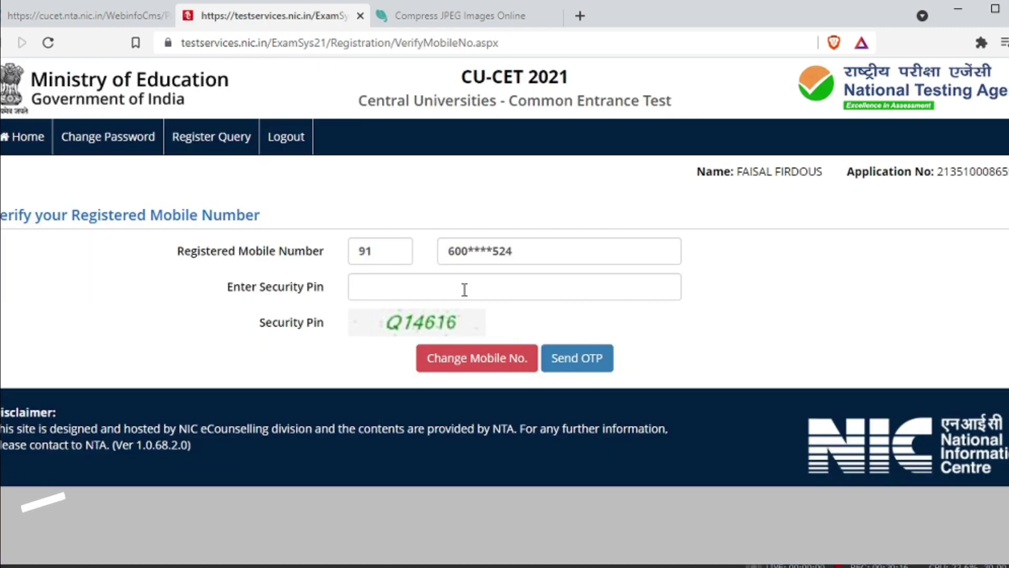
# Reload the verification form, enter the security pin and request an SMS OTP.
pyautogui.click(399, 294)
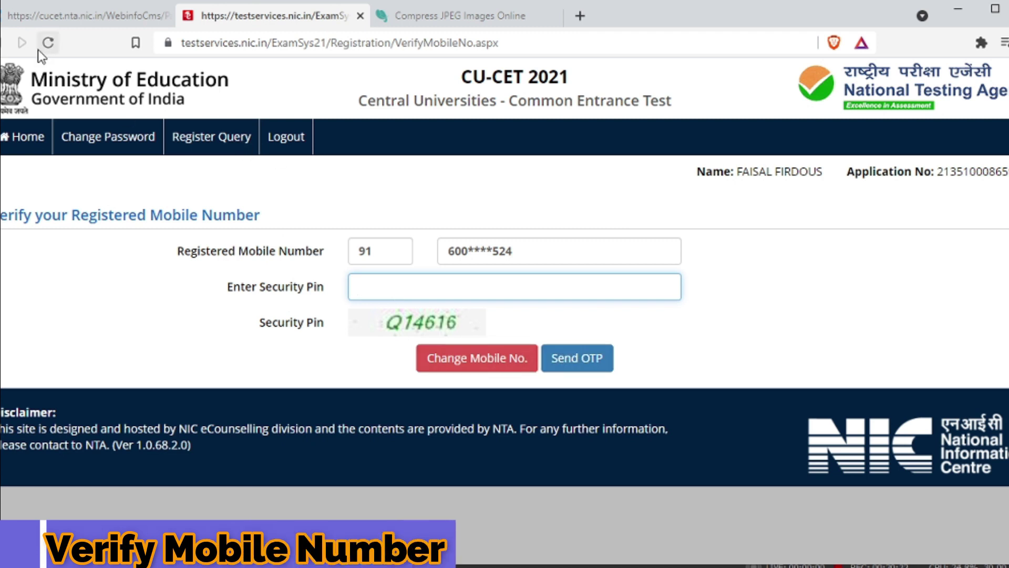
pyautogui.click(3, 50)
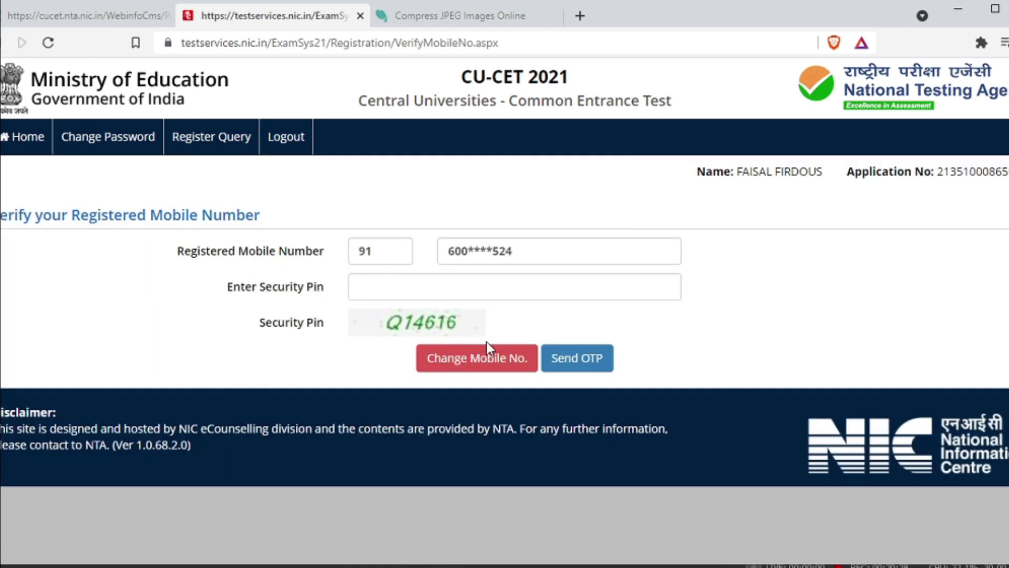
pyautogui.click(3, 43)
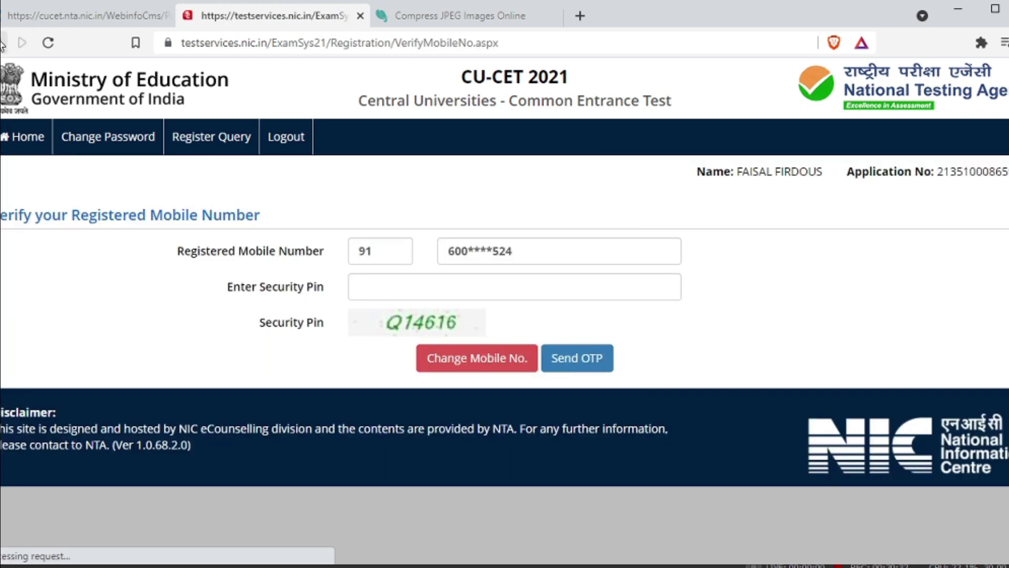
pyautogui.click(412, 294)
pyautogui.write('Q14616')
pyautogui.click(577, 360)
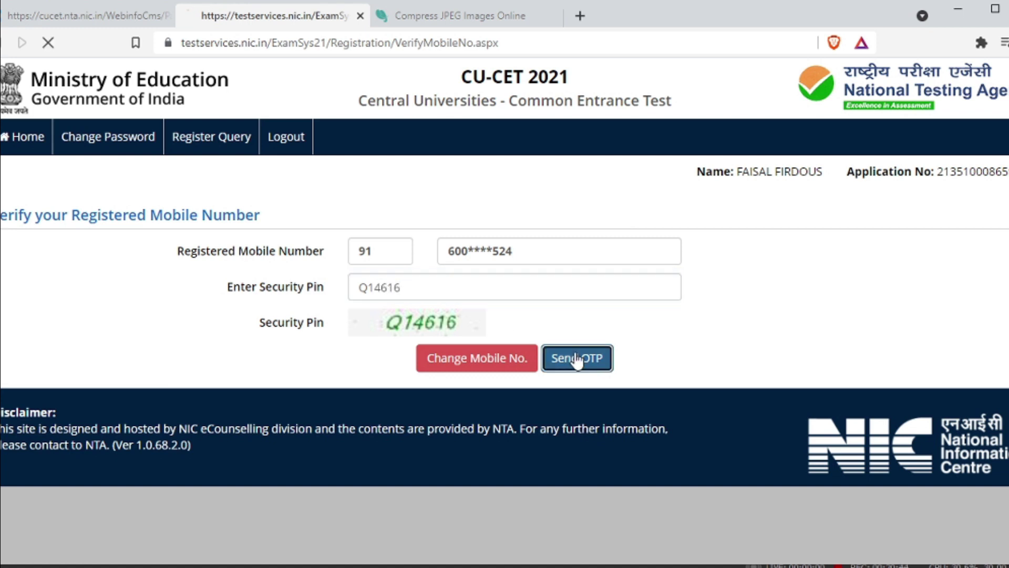
# Enter the received OTP, verify it, decline the password popup and return Home.
pyautogui.click(527, 289)
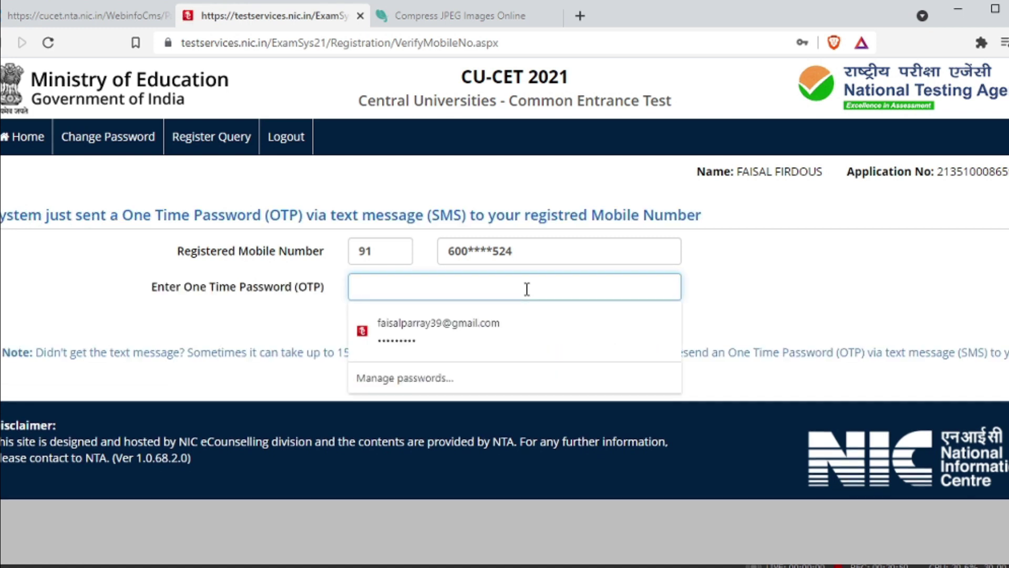
pyautogui.write('••••••')
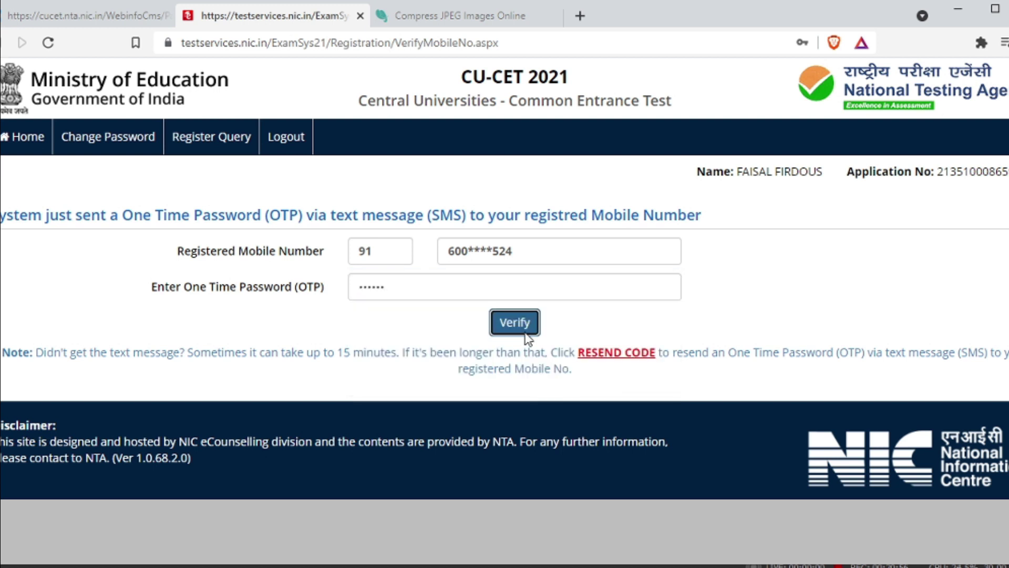
pyautogui.click(526, 320)
pyautogui.click(824, 179)
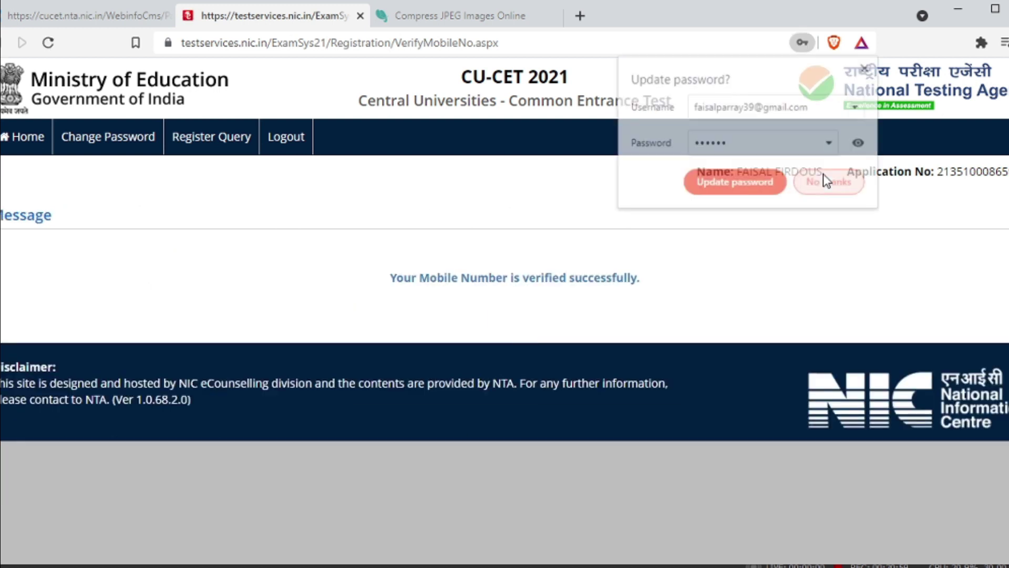
pyautogui.click(21, 140)
pyautogui.scroll(-3, 158, 347)
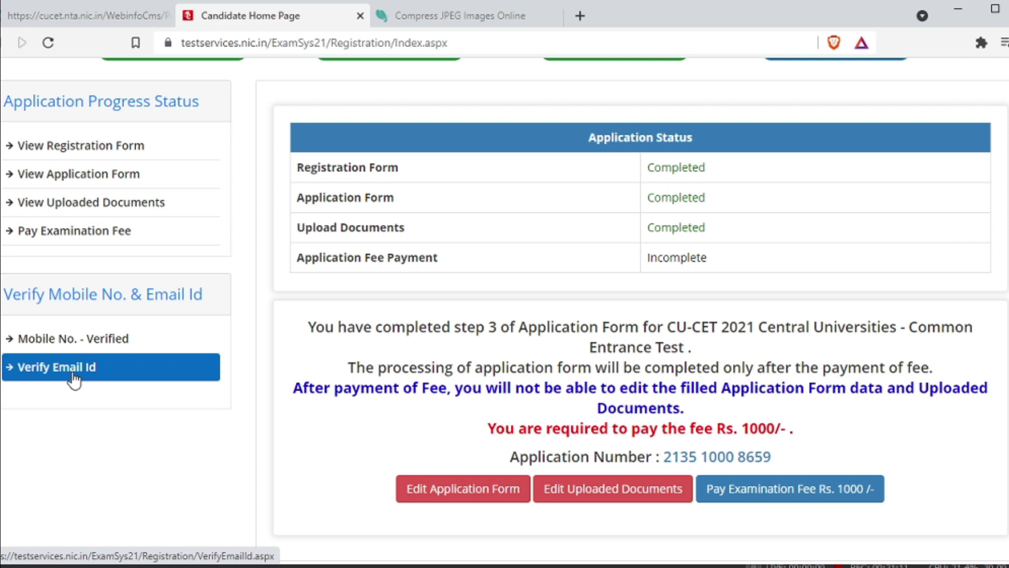
# Pay the Rs. 1000 examination fee by Online Payment, confirming and choosing Paytm Payment Gateway.
pyautogui.scroll(2, 84, 368)
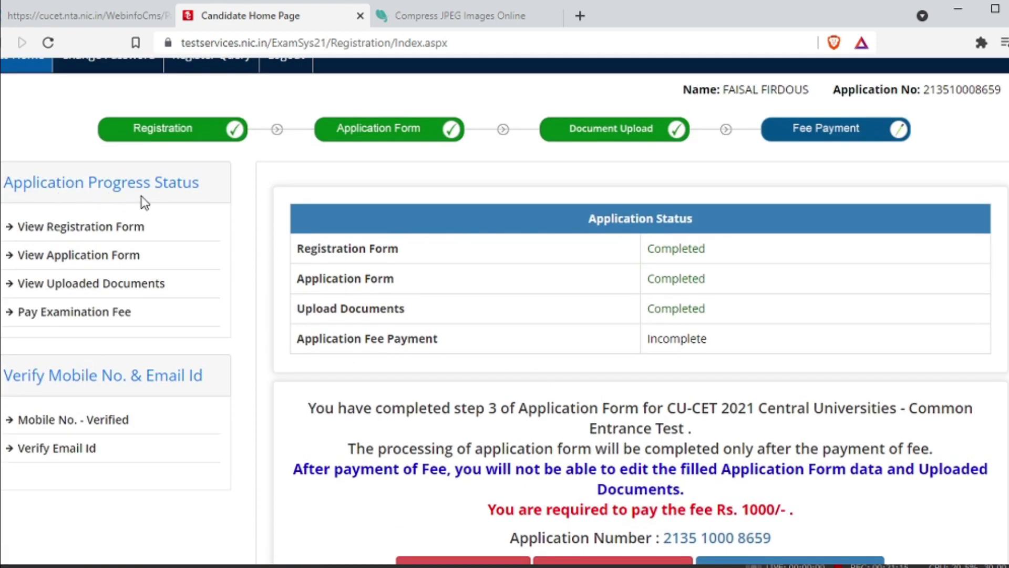
pyautogui.scroll(3, 180, 210)
pyautogui.scroll(-3, 180, 210)
pyautogui.scroll(-3, 416, 403)
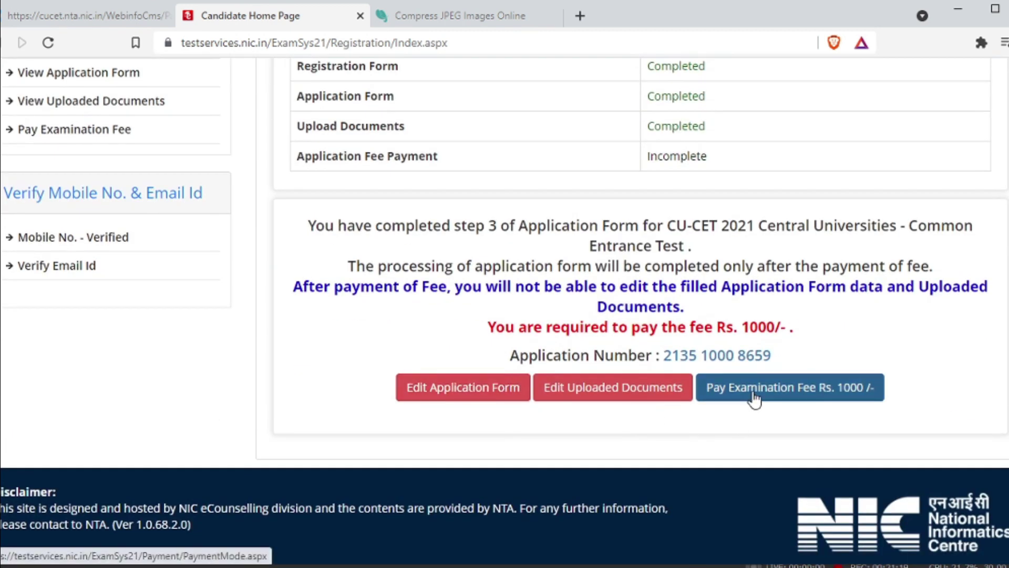
pyautogui.click(755, 398)
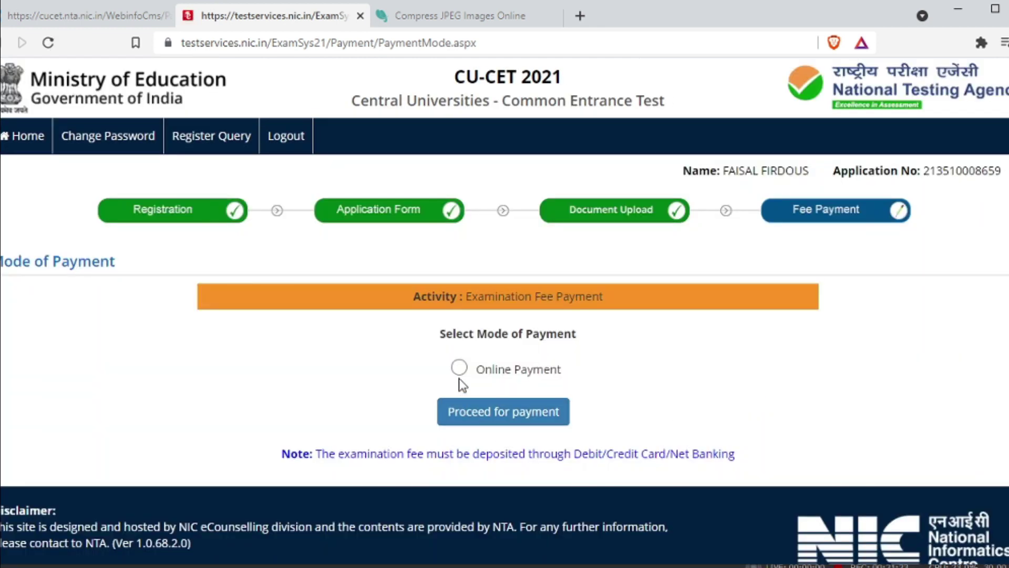
pyautogui.click(501, 413)
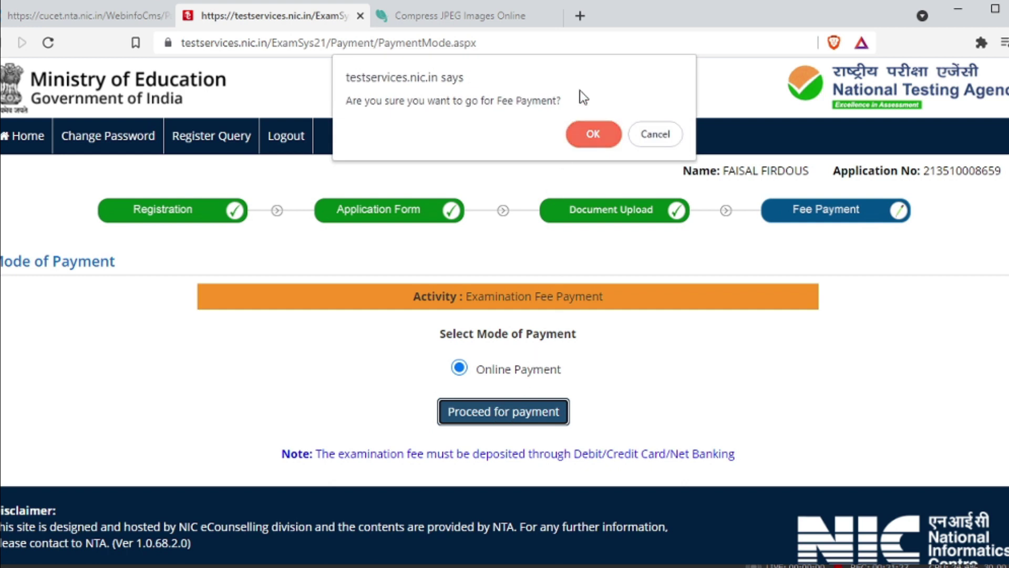
pyautogui.click(588, 130)
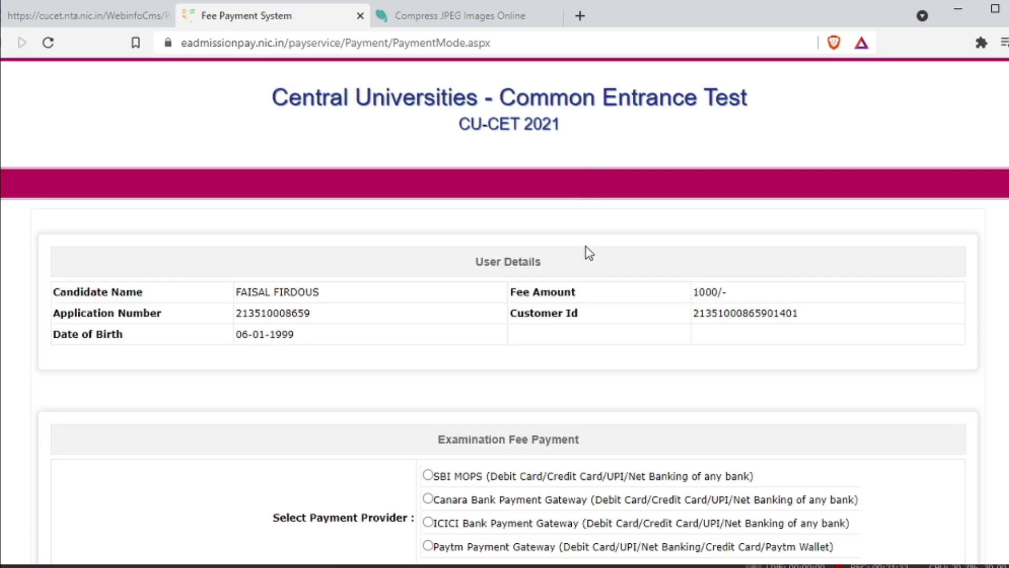
pyautogui.scroll(-3, 589, 253)
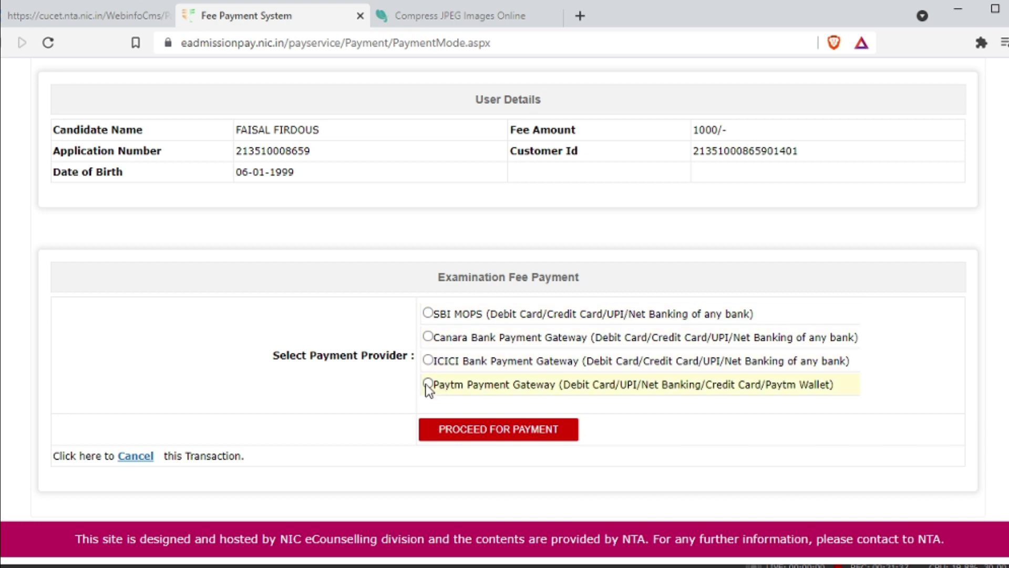
pyautogui.click(498, 437)
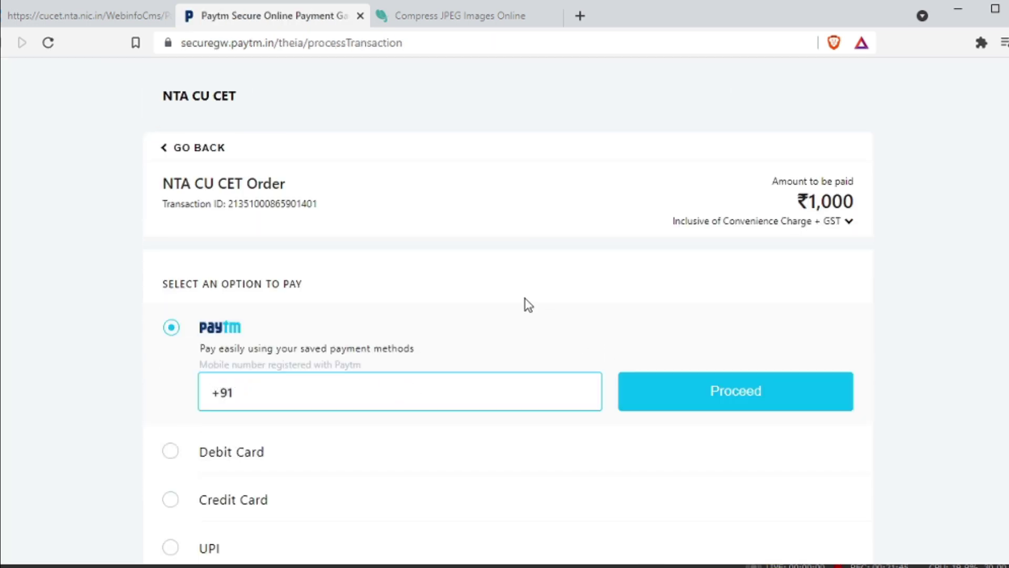
# Scroll through the Paytm payment options for the ₹1,000 order without paying.
pyautogui.scroll(-3, 526, 300)
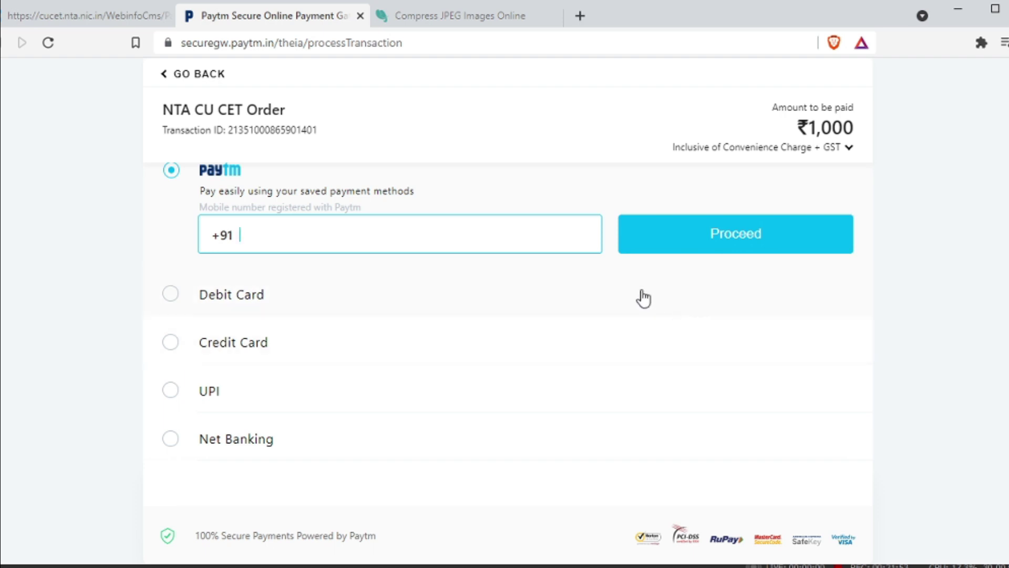
pyautogui.scroll(3, 643, 299)
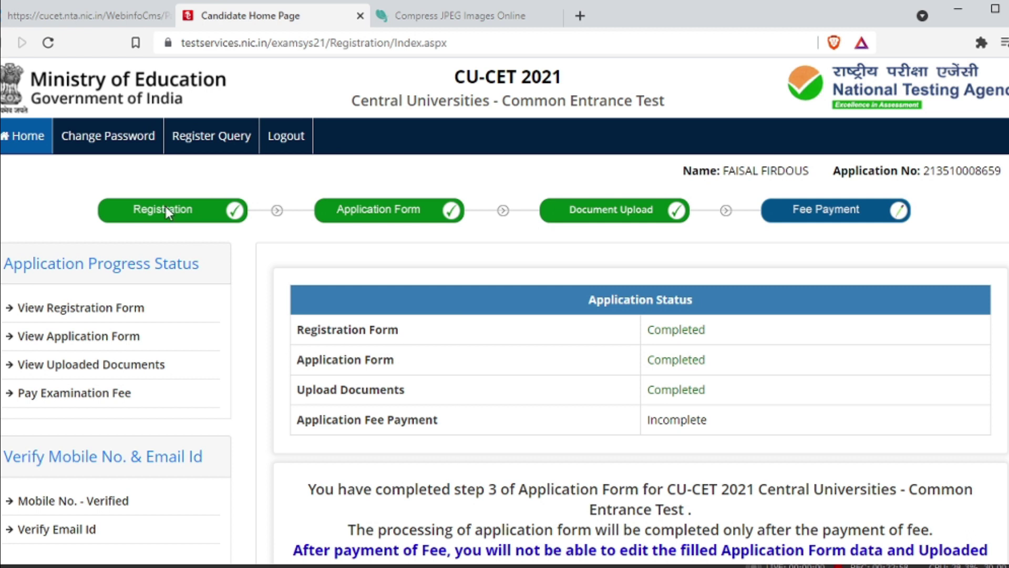
# Log out of the candidate account, confirming with Yes.
pyautogui.click(286, 135)
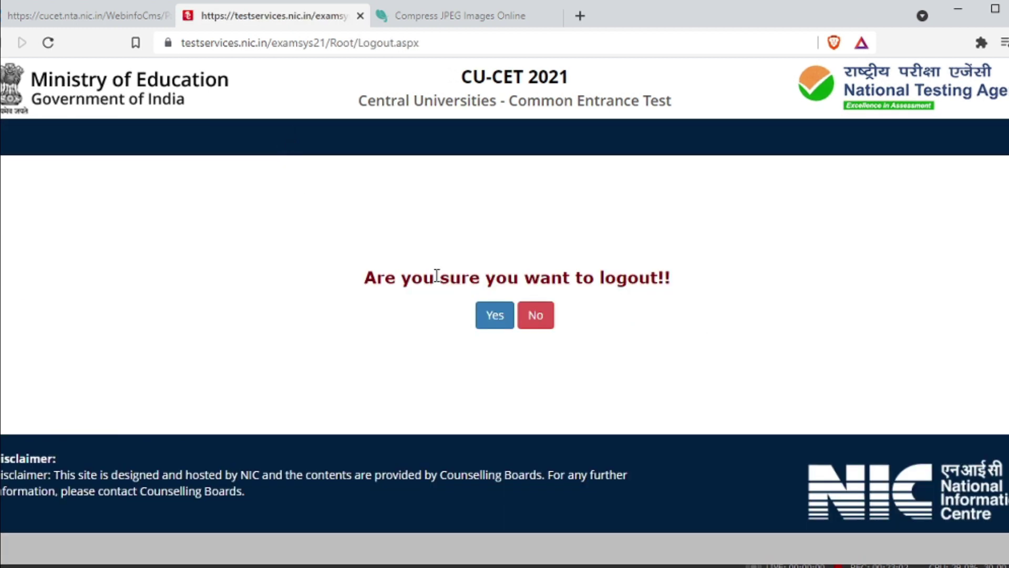
pyautogui.click(494, 316)
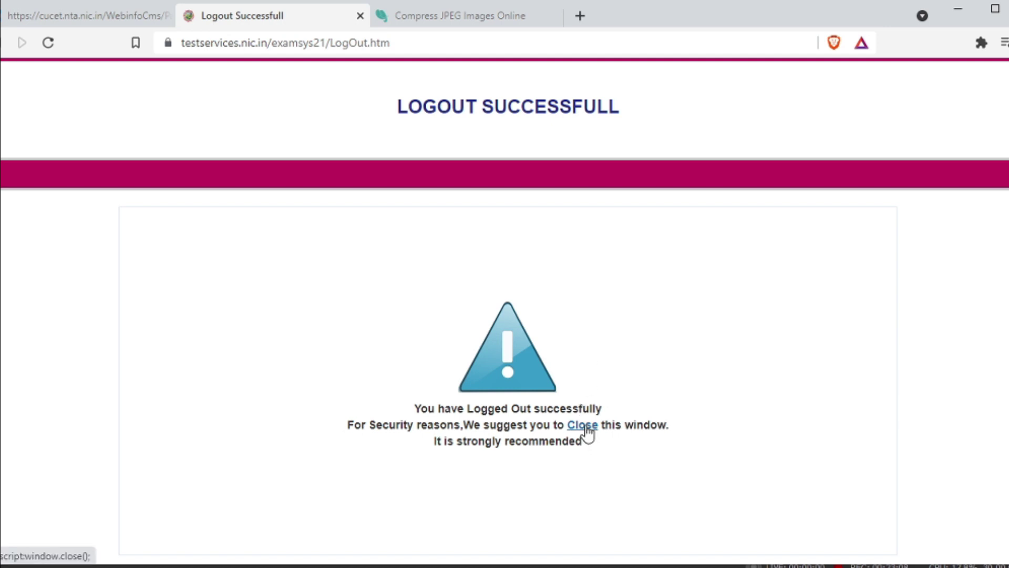
pyautogui.scroll(-1, 651, 383)
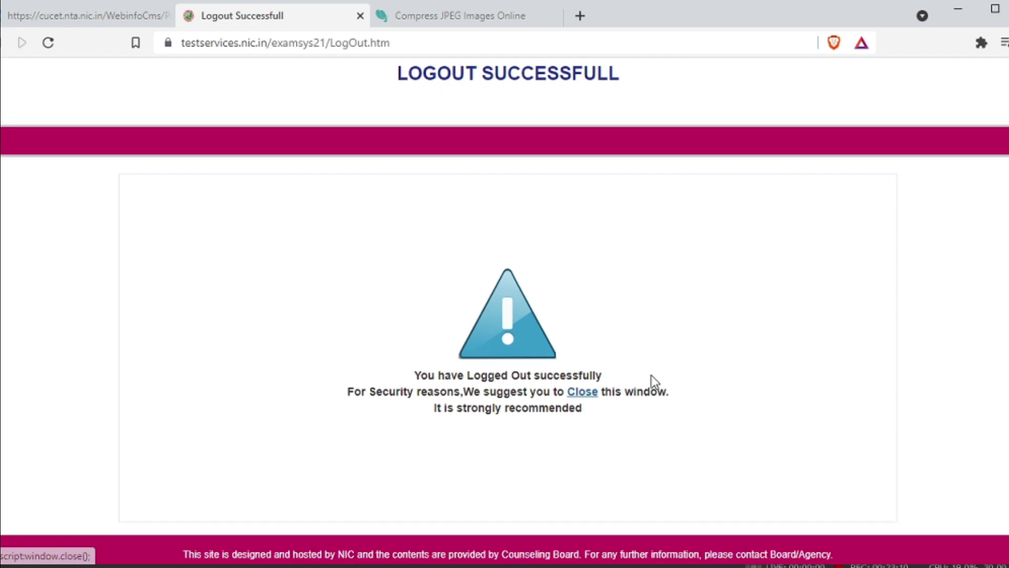
pyautogui.scroll(1, 651, 383)
# From the cucet.nta.nic.in tab, open 'Registration for CU-CET 2021' and clear the autofilled Application No.
pyautogui.click(89, 15)
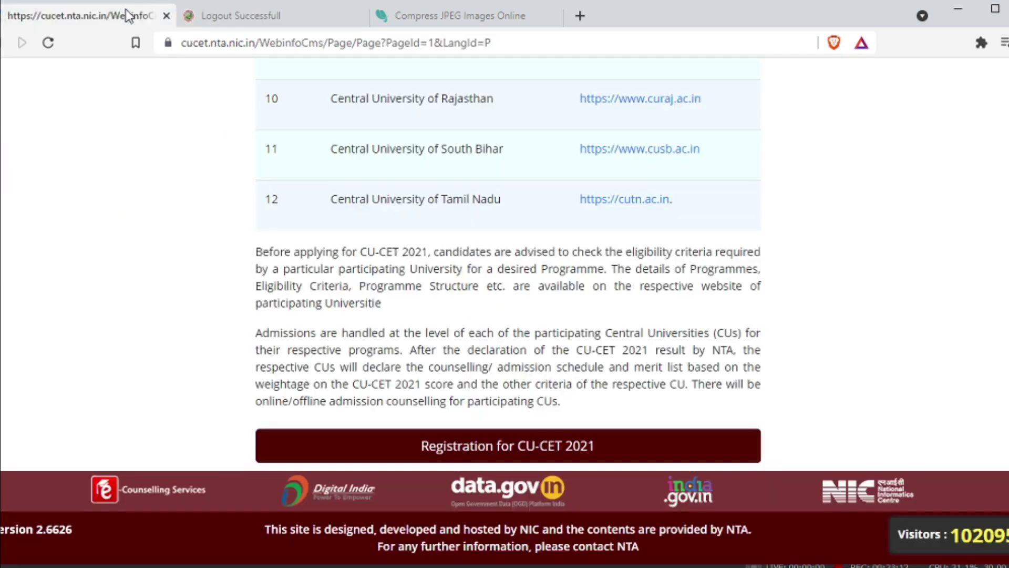
pyautogui.scroll(10, 495, 258)
pyautogui.scroll(-10, 499, 265)
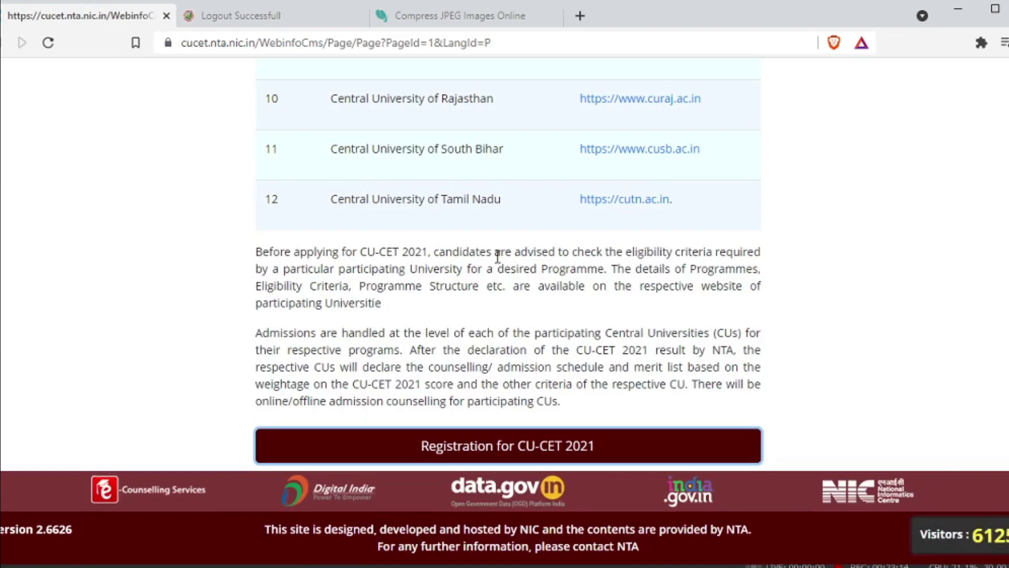
pyautogui.click(506, 441)
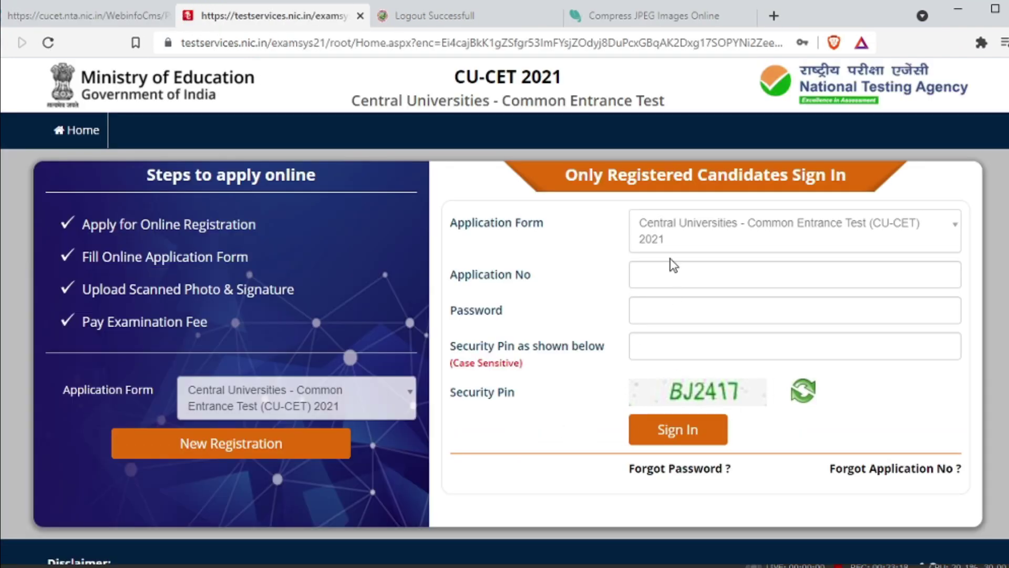
pyautogui.click(673, 266)
pyautogui.click(677, 296)
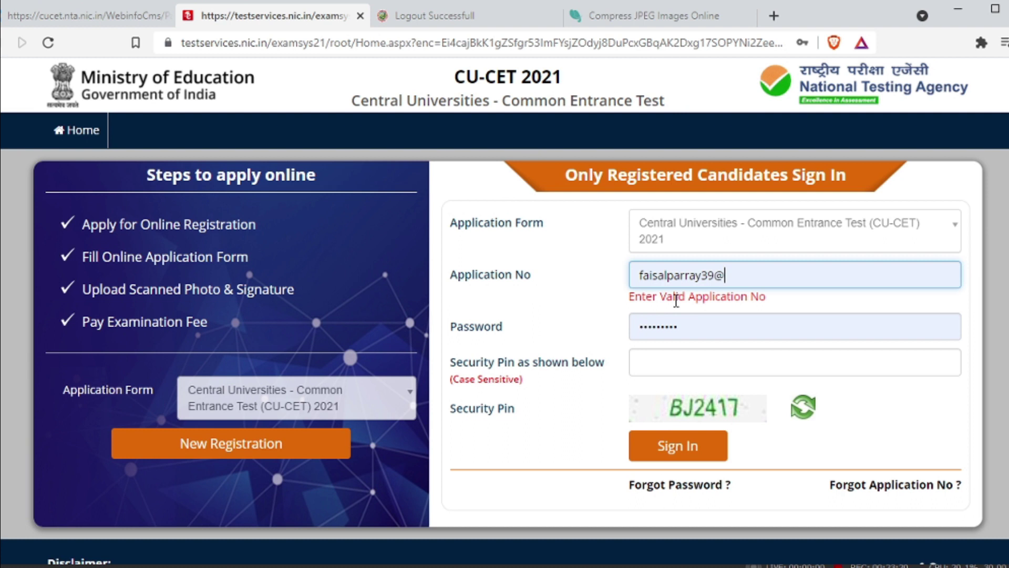
pyautogui.moveTo(767, 278); pyautogui.dragTo(625, 272)
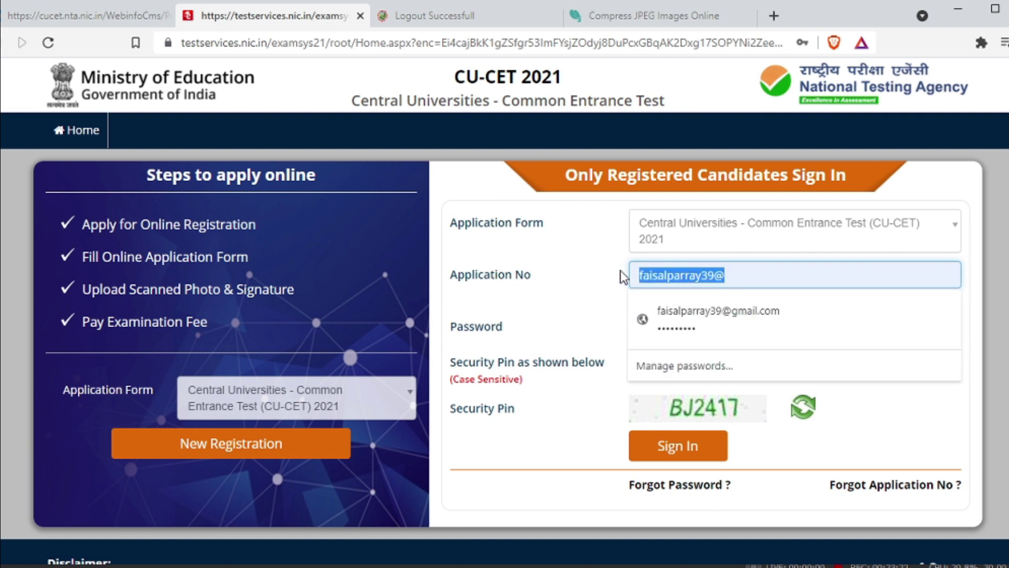
pyautogui.press('BackSpace')
pyautogui.click(794, 428)
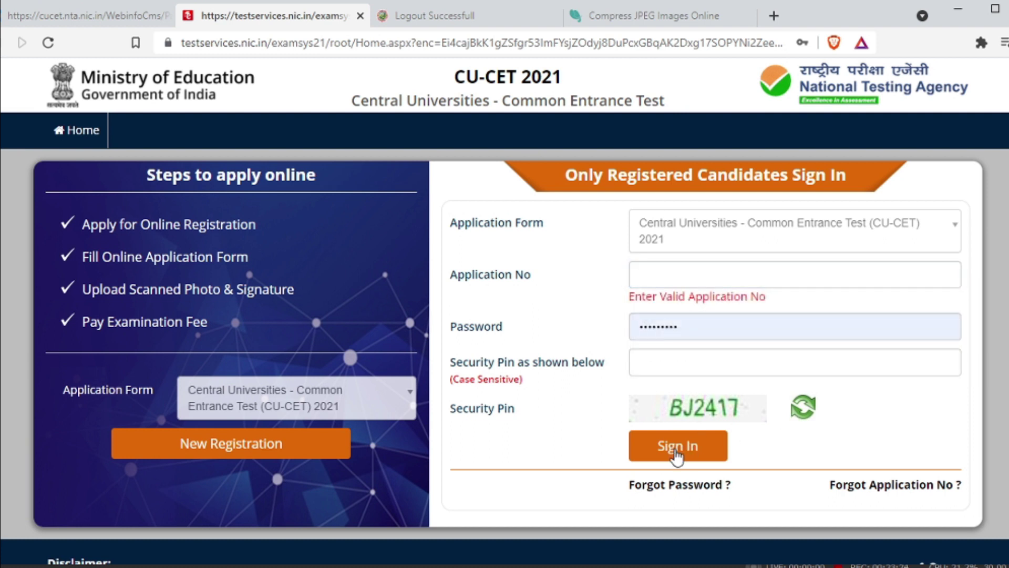